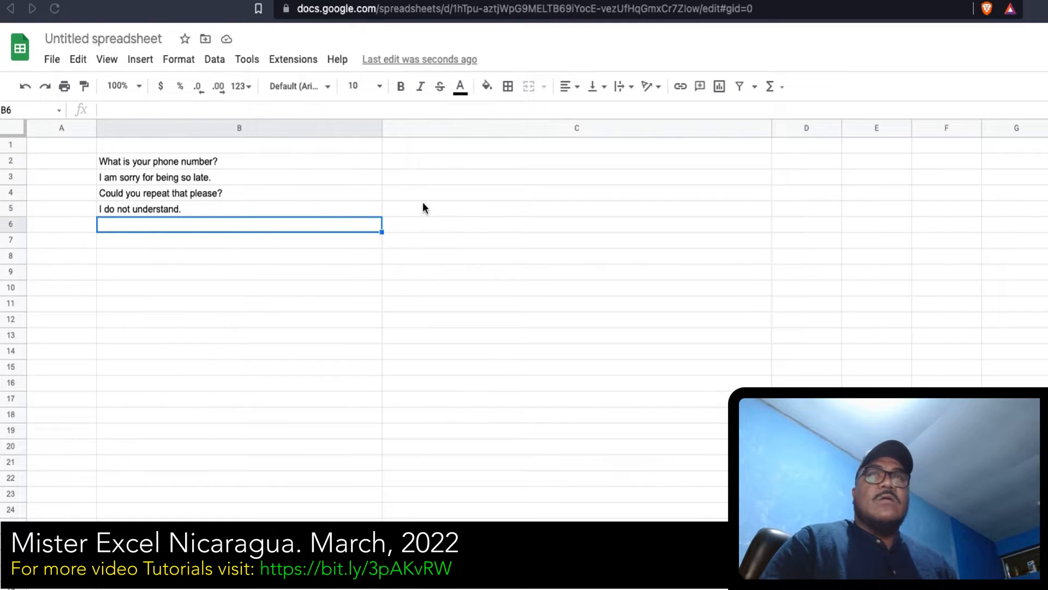
Step: Enter =DETECTLANGUAGE(B2) in cell C2 and fill the formula down through C5
{"action": "left_click", "coordinate": [419, 162]}
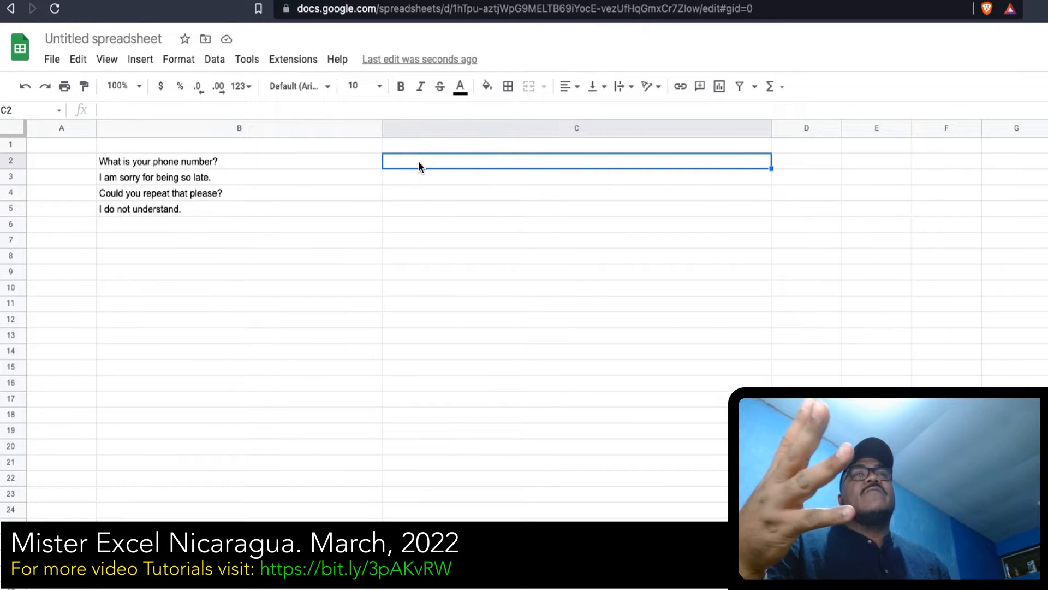
{"action": "type", "text": "="}
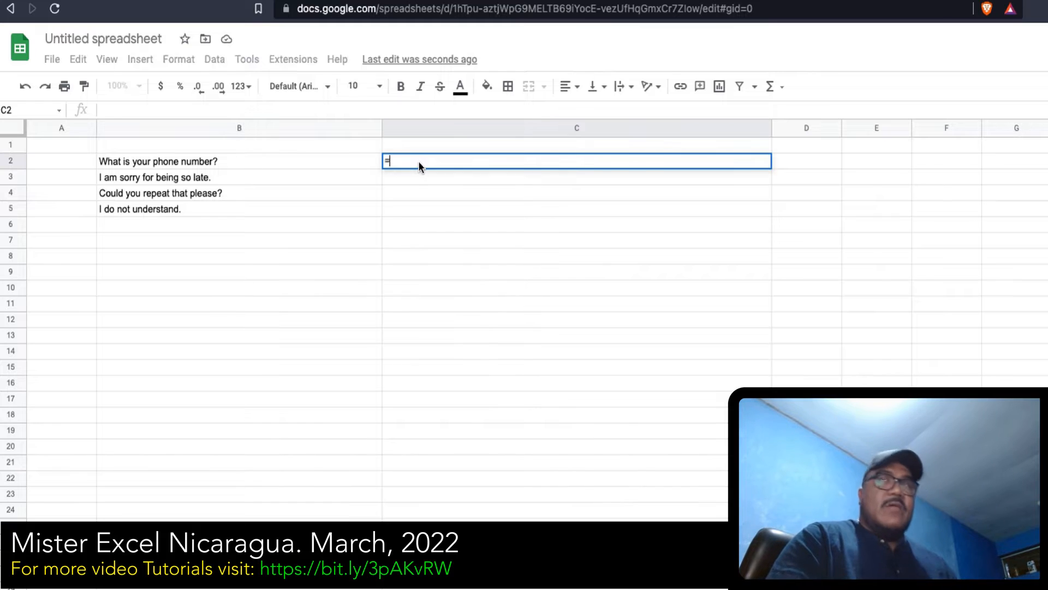
{"action": "type", "text": "de"}
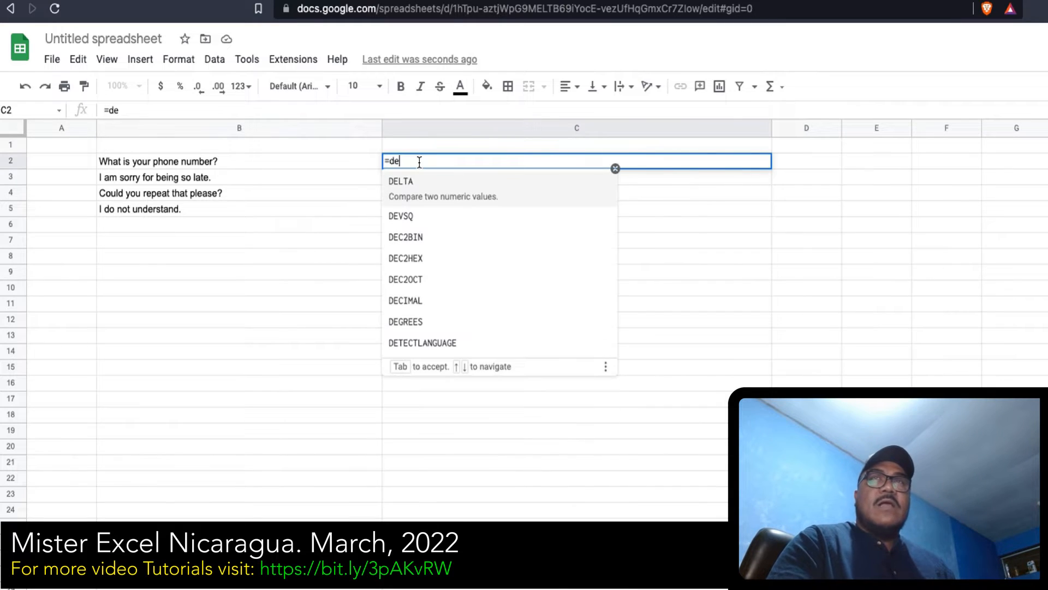
{"action": "type", "text": "tec"}
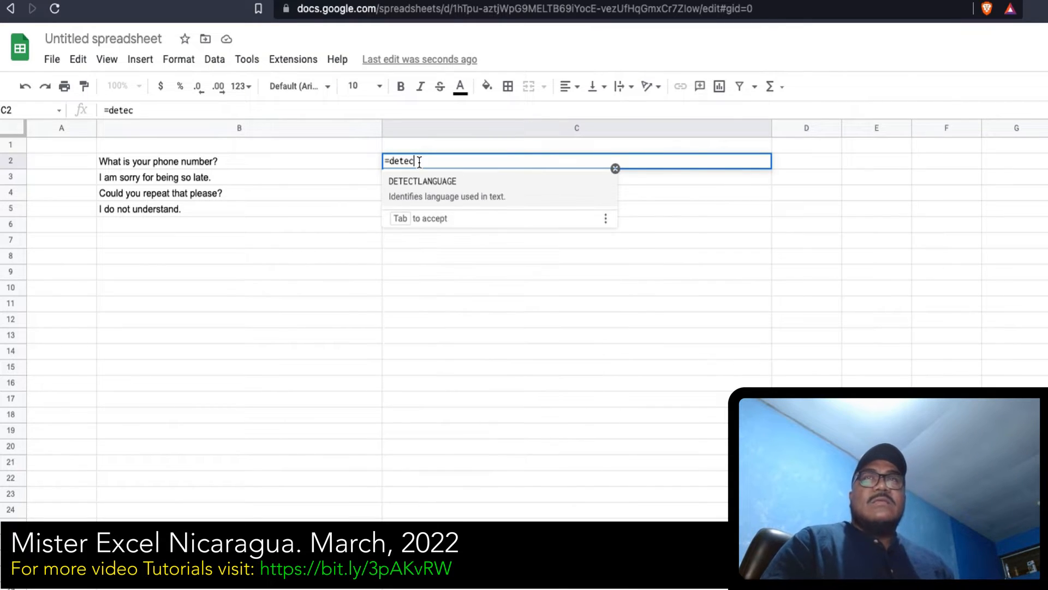
{"action": "left_click", "coordinate": [425, 185]}
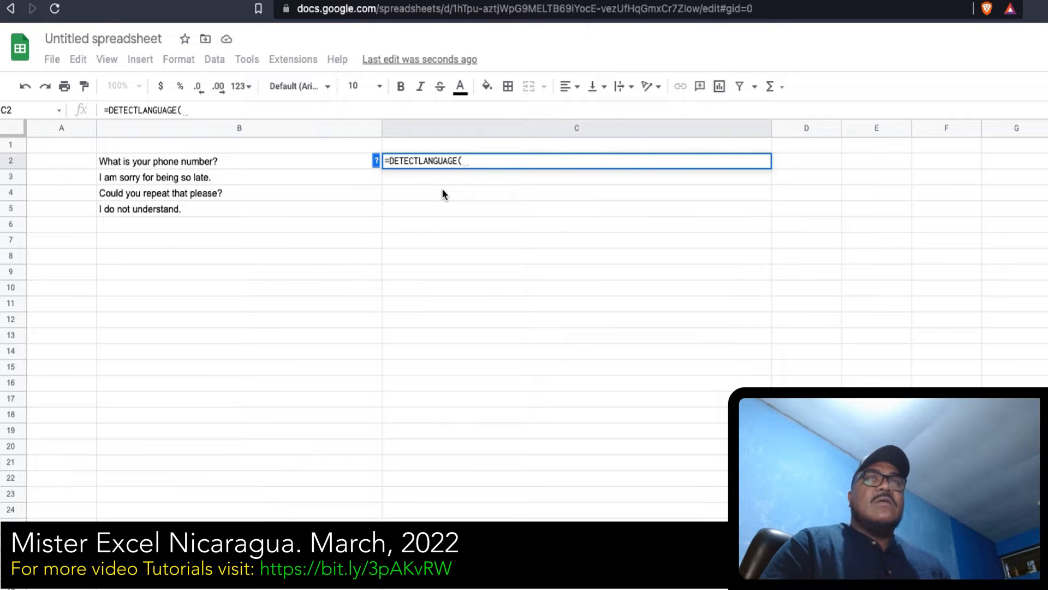
{"action": "left_click", "coordinate": [279, 160]}
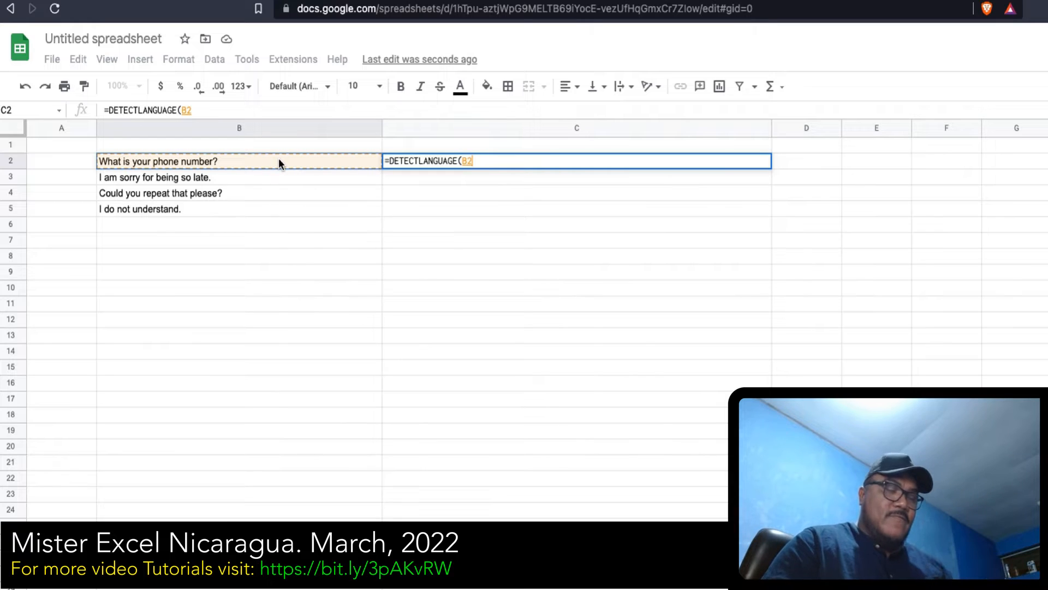
{"action": "type", "text": ","}
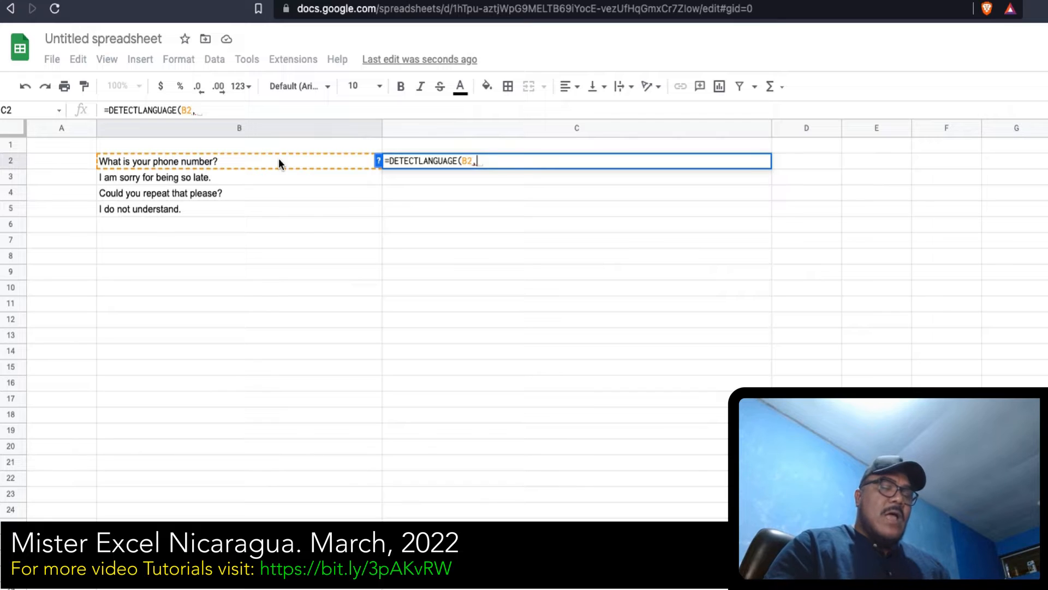
{"action": "key", "text": "BackSpace"}
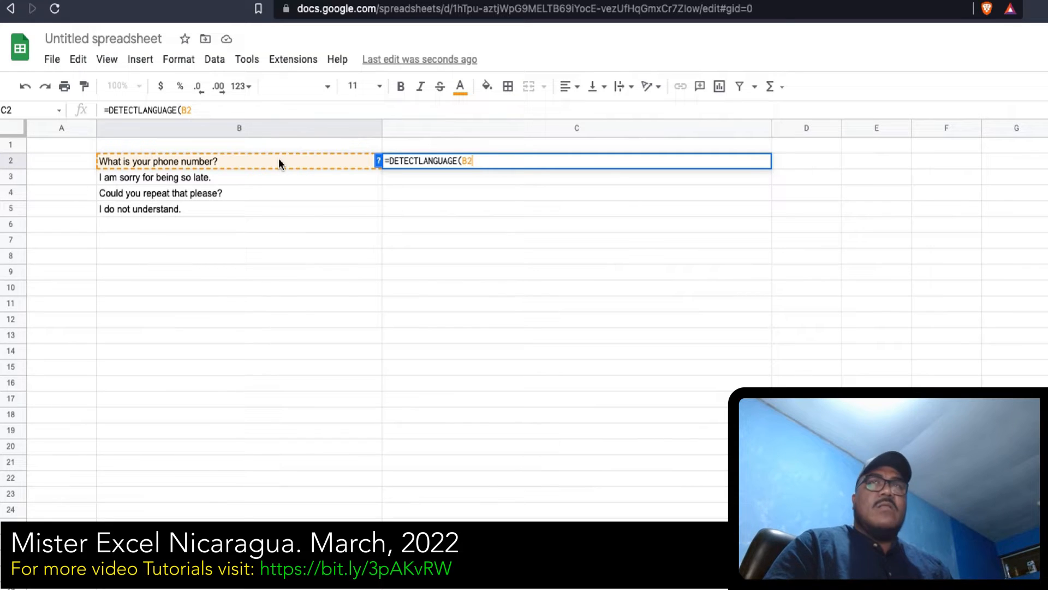
{"action": "type", "text": ")"}
{"action": "key", "text": "Return"}
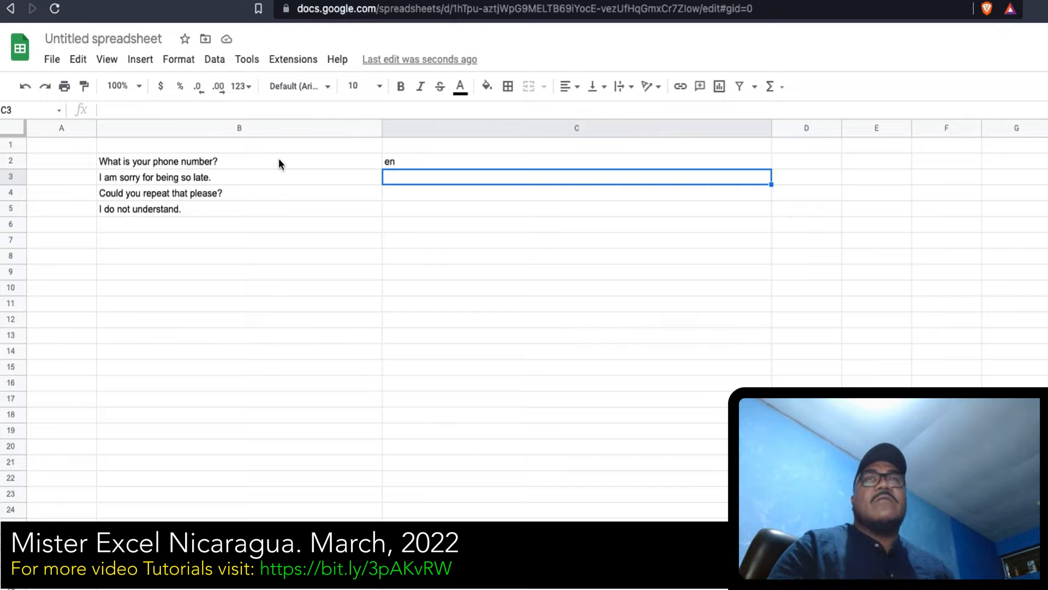
{"action": "left_click", "coordinate": [675, 160]}
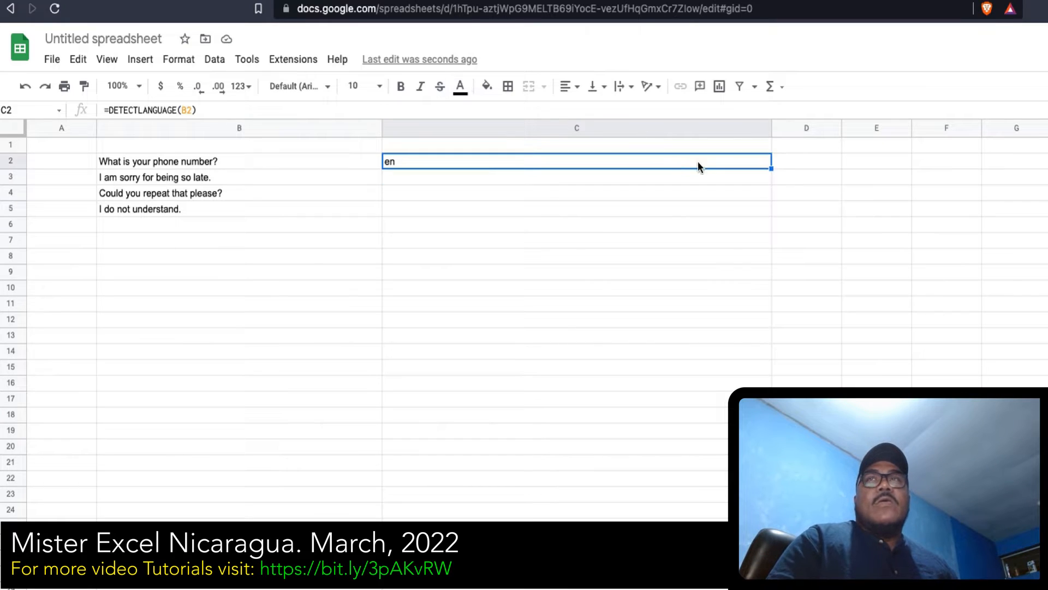
{"action": "left_click_drag", "start_coordinate": [771, 166], "coordinate": [762, 208]}
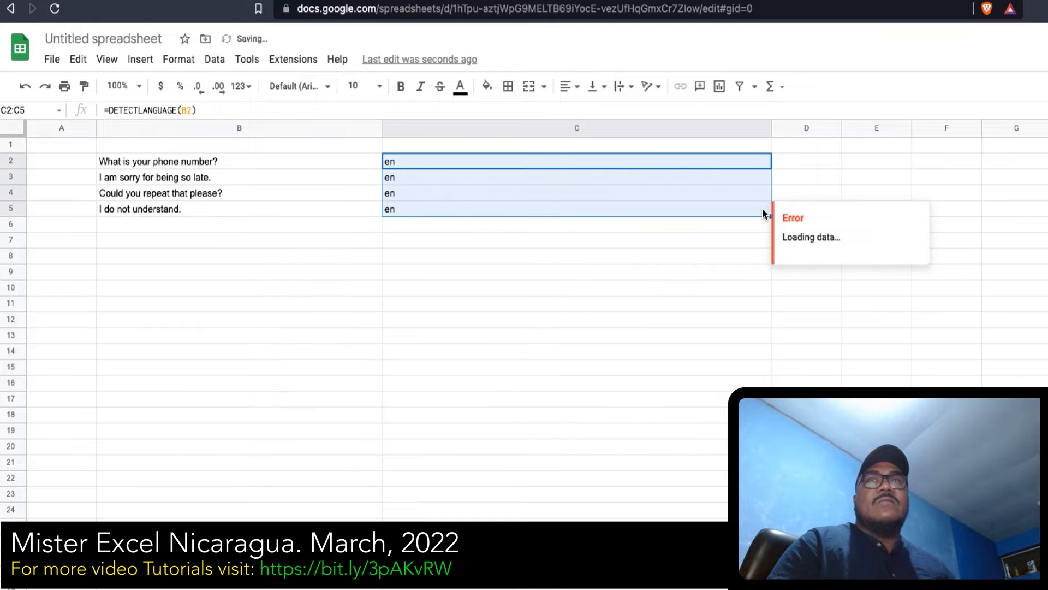
Step: Enter the German phrase "Wir Sind hier gerade, kumpel" in cell B6
{"action": "left_click", "coordinate": [231, 221]}
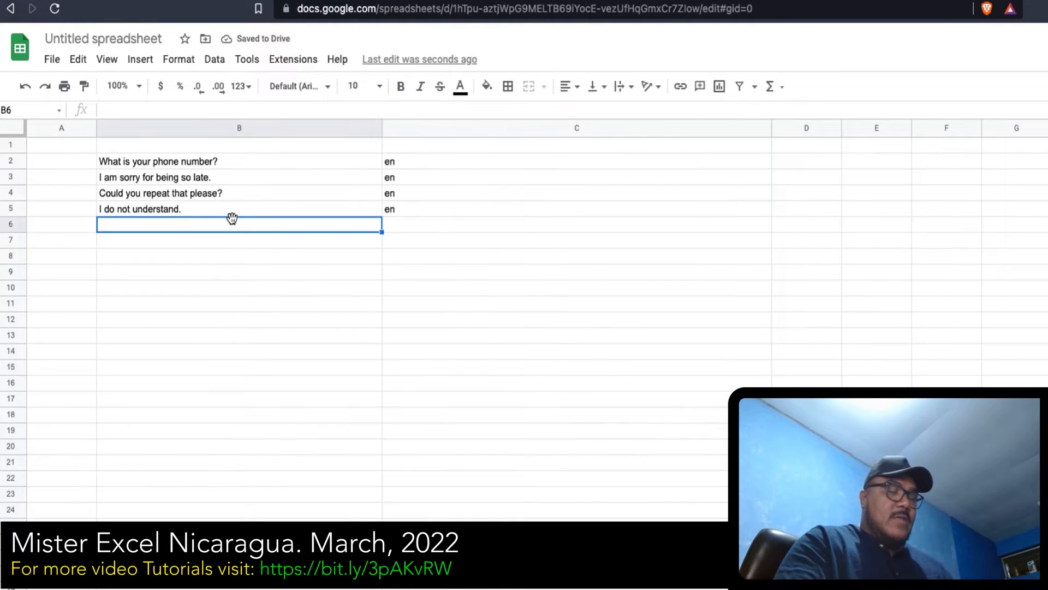
{"action": "type", "text": "Wir s"}
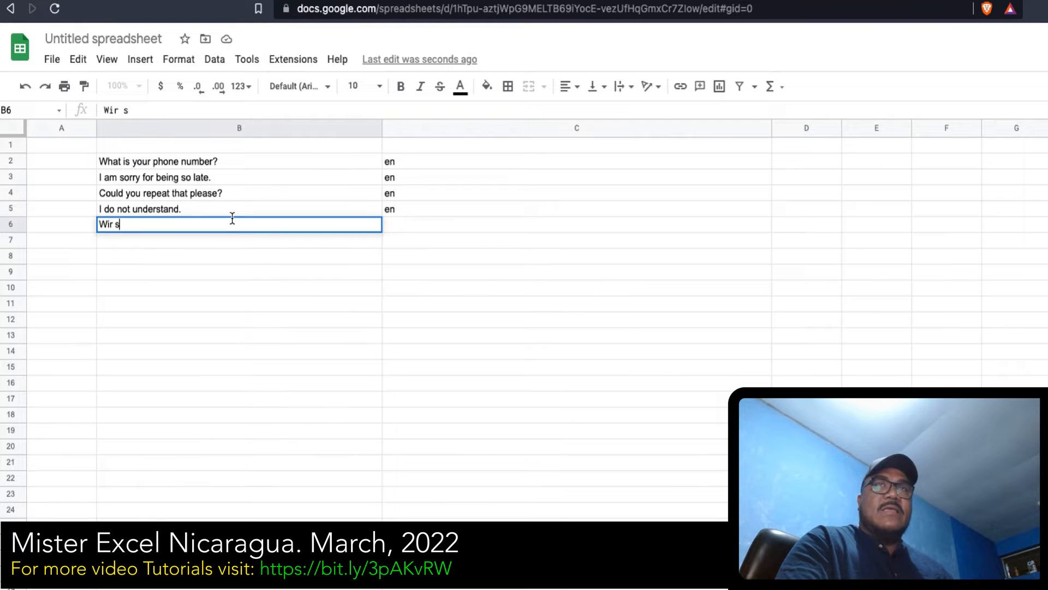
{"action": "key", "text": "BackSpace"}
{"action": "type", "text": "Sind"}
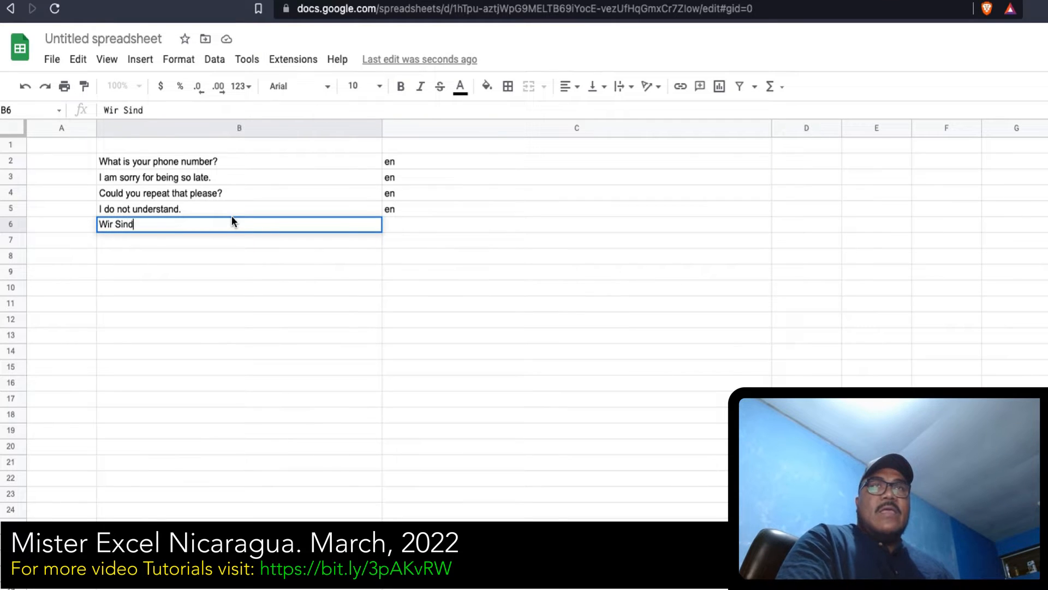
{"action": "type", "text": " hier gare"}
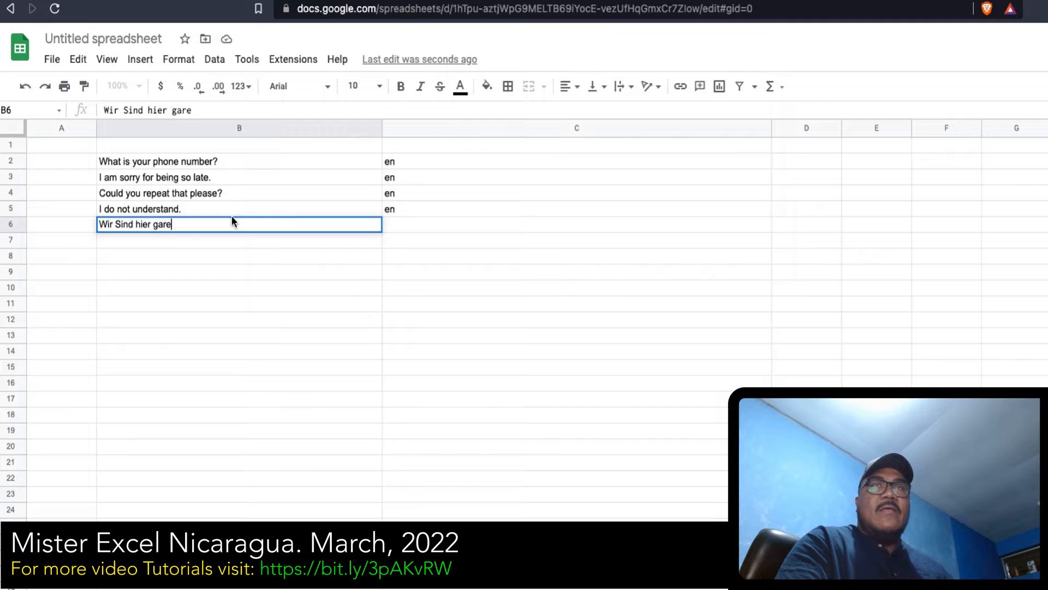
{"action": "key", "text": "BackSpace"}
{"action": "key", "text": "BackSpace"}
{"action": "key", "text": "BackSpace"}
{"action": "type", "text": "era"}
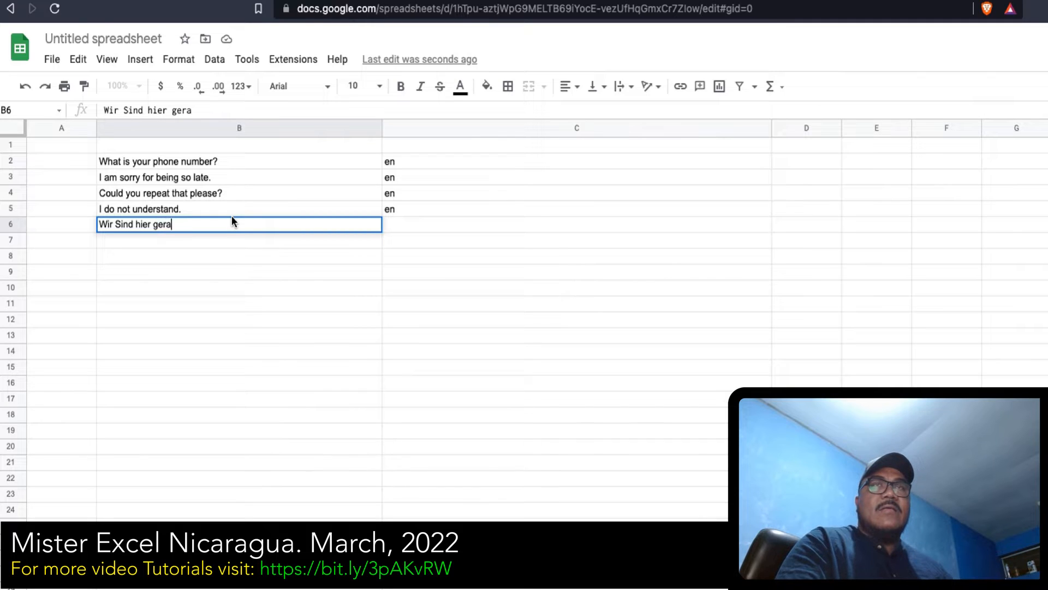
{"action": "type", "text": "de, "}
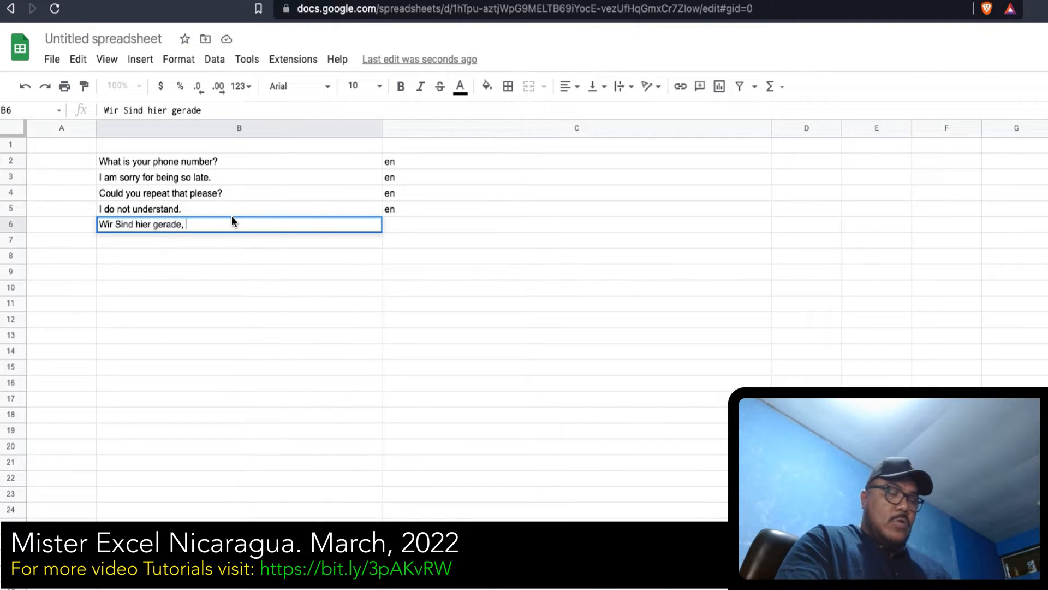
{"action": "type", "text": "kumpel"}
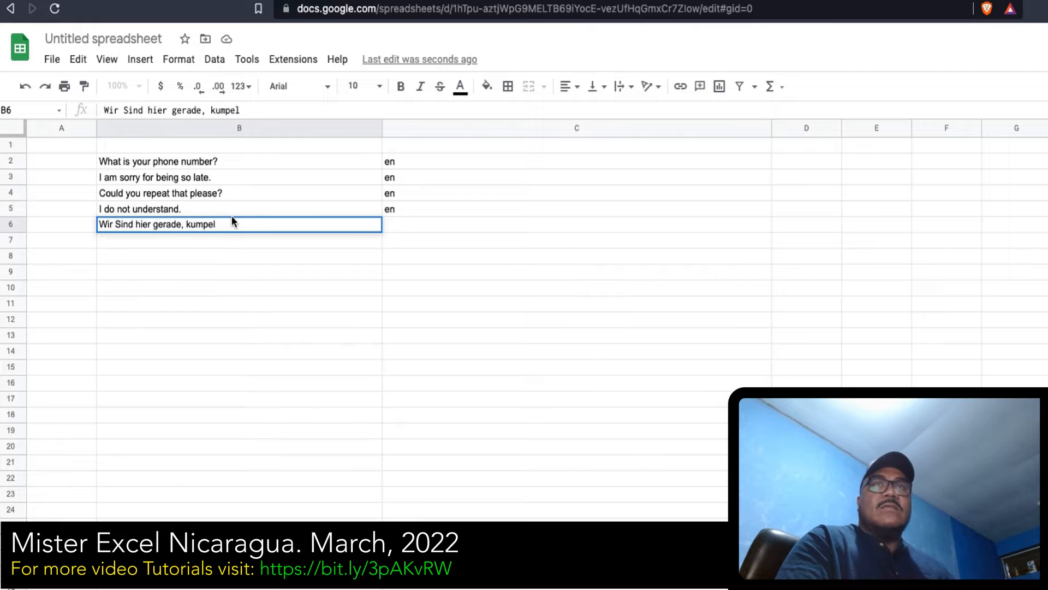
{"action": "key", "text": "Return"}
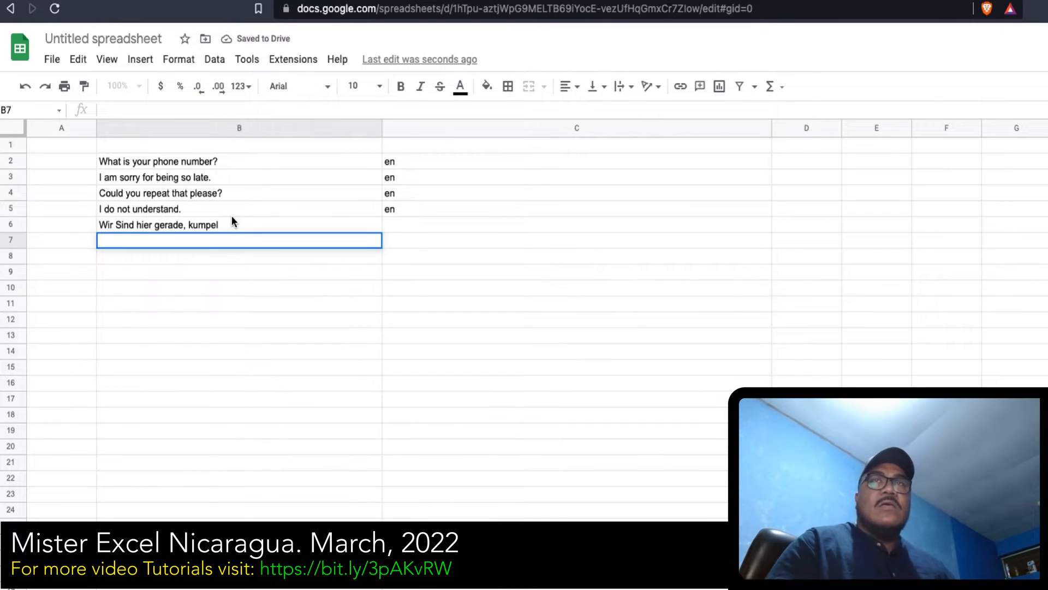
Step: Extend the language detection formula from C5 down to C6 for the German phrase
{"action": "left_click", "coordinate": [571, 211]}
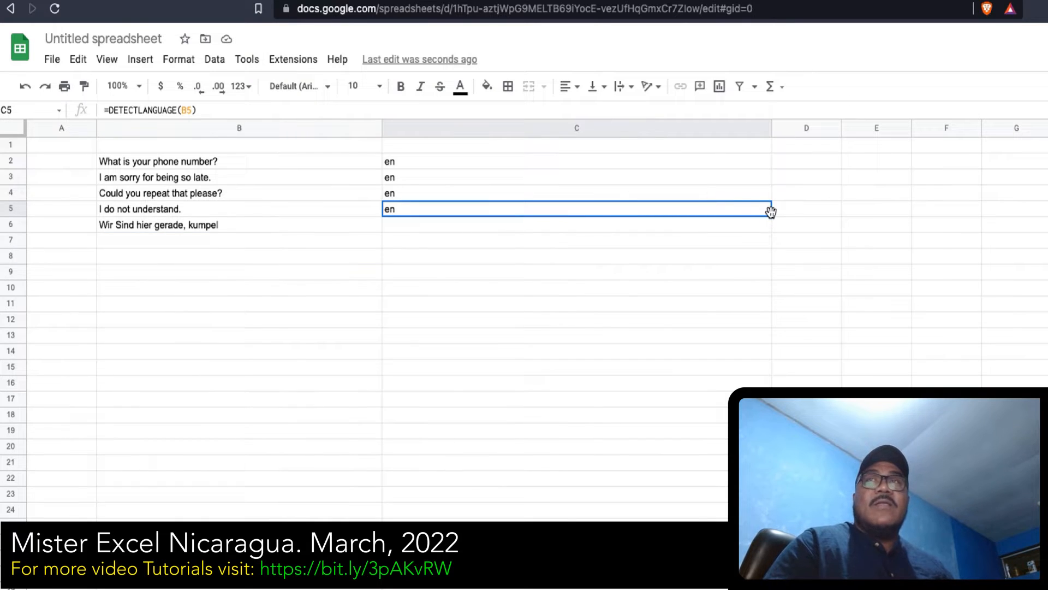
{"action": "mouse_move", "coordinate": [770, 214]}
{"action": "left_mouse_down"}
{"action": "mouse_move", "coordinate": [770, 242]}
{"action": "mouse_move", "coordinate": [767, 232]}
{"action": "left_mouse_up"}
{"action": "left_click", "coordinate": [529, 260]}
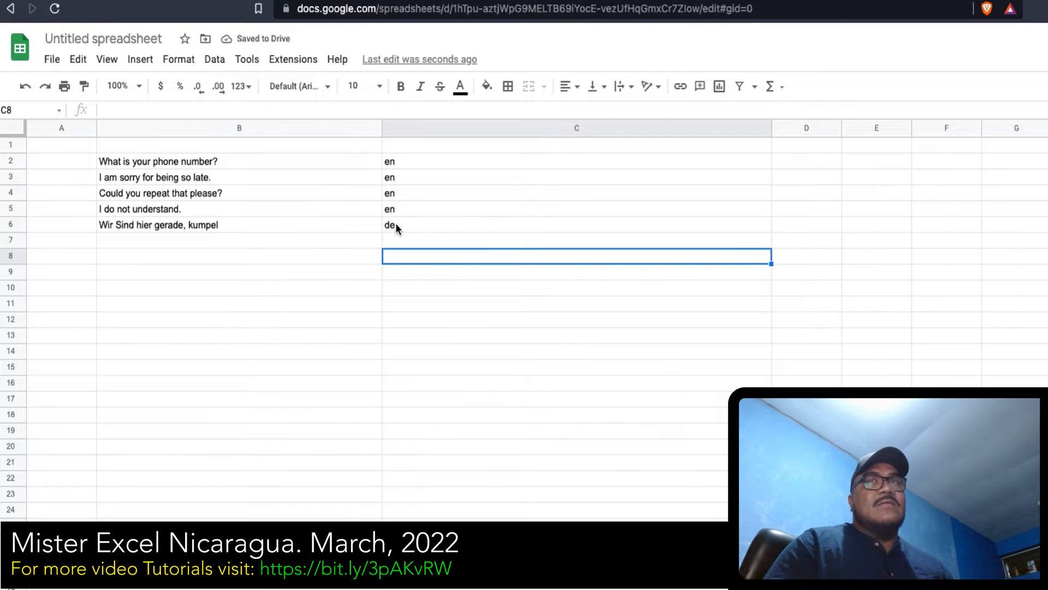
Step: Enter the Spanish phrase "Buenos dias como estan todos?" in cell B7
{"action": "left_click", "coordinate": [207, 244]}
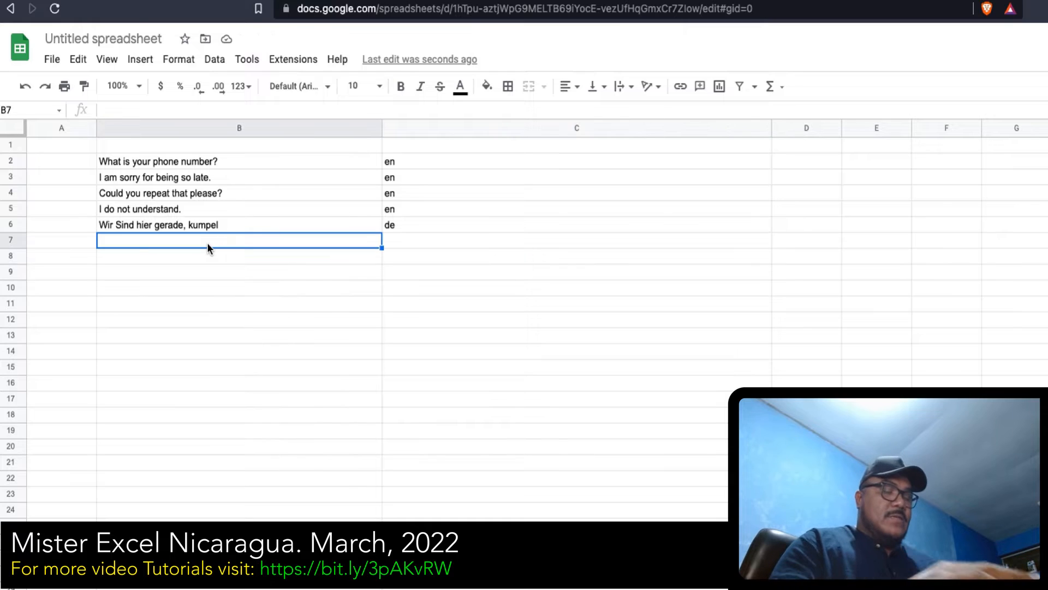
{"action": "type", "text": "Buenos"}
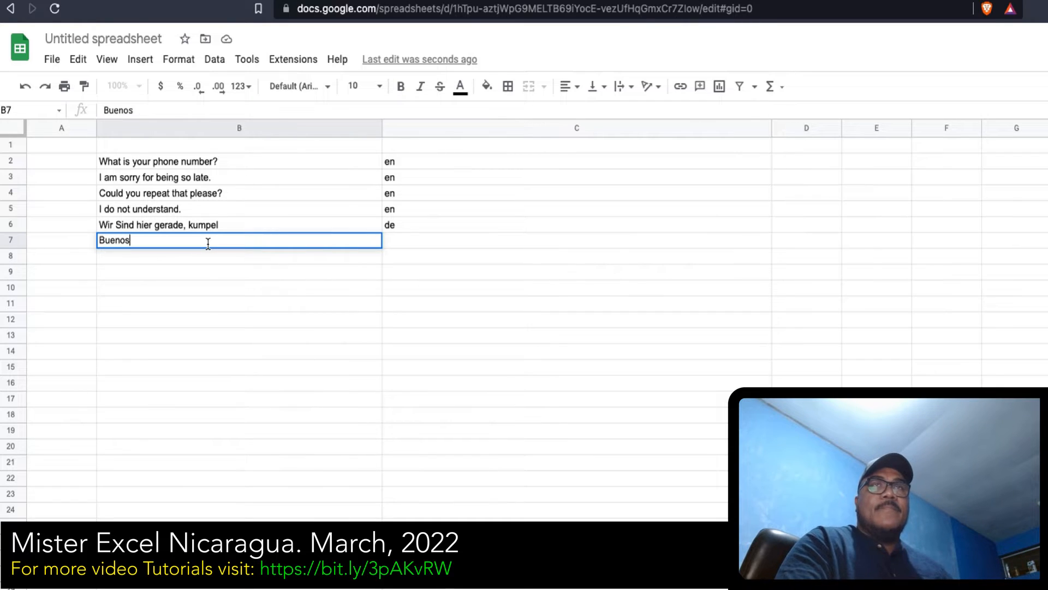
{"action": "type", "text": " dias como"}
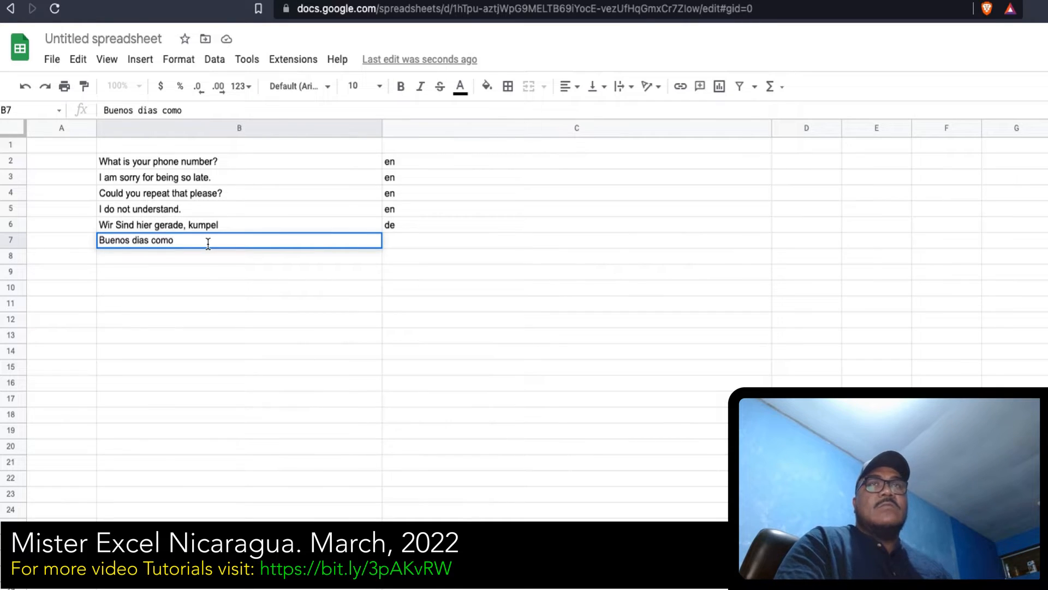
{"action": "type", "text": " estan todos"}
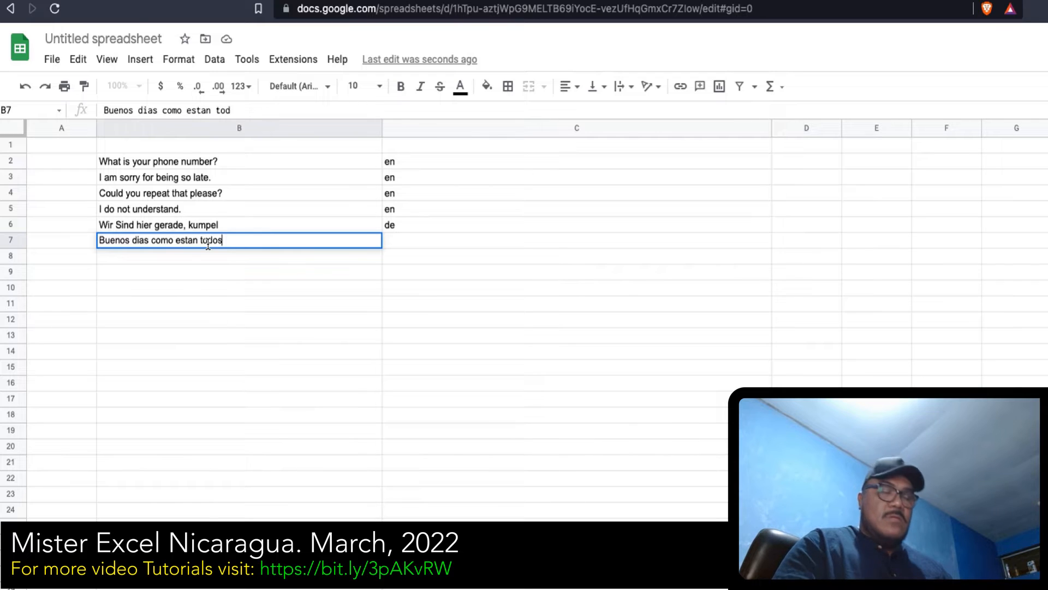
{"action": "type", "text": "?"}
{"action": "key", "text": "Return"}
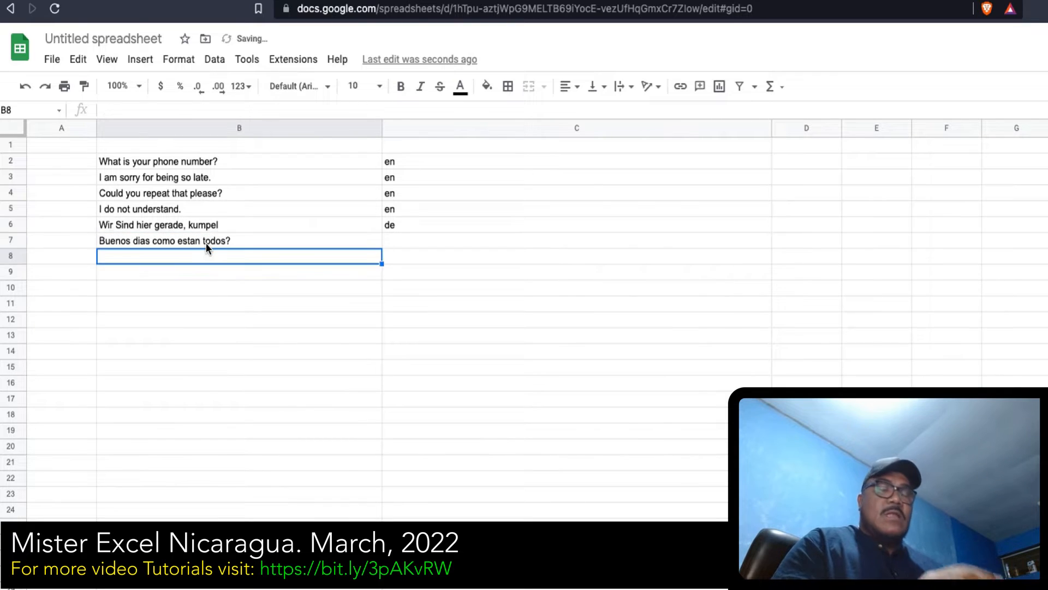
Step: Enter the Italian phrase "Buon Giorno, bambini" in cell B8
{"action": "type", "text": "B"}
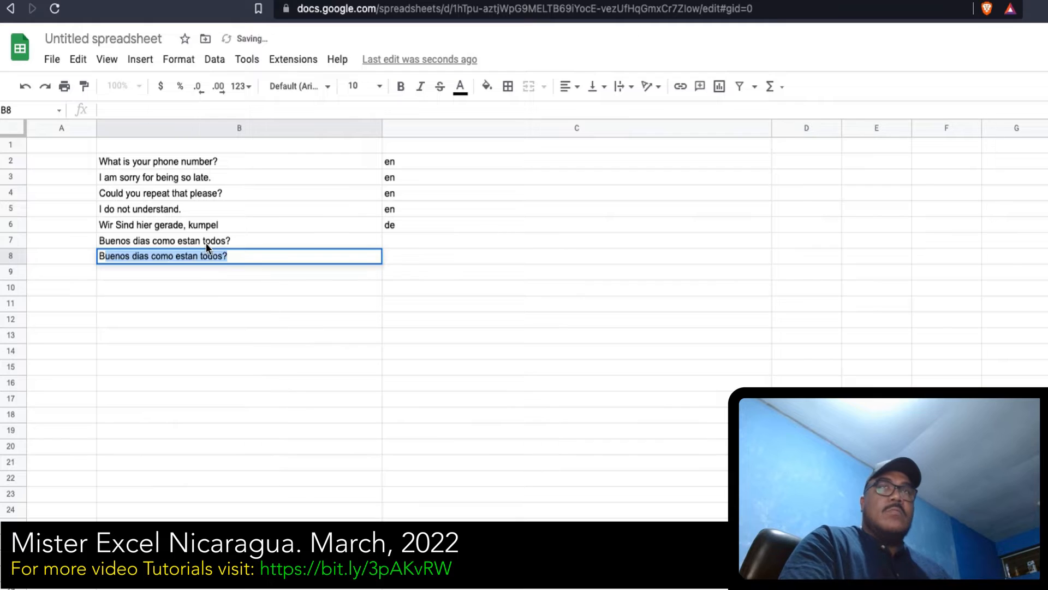
{"action": "type", "text": "uon Giorni,"}
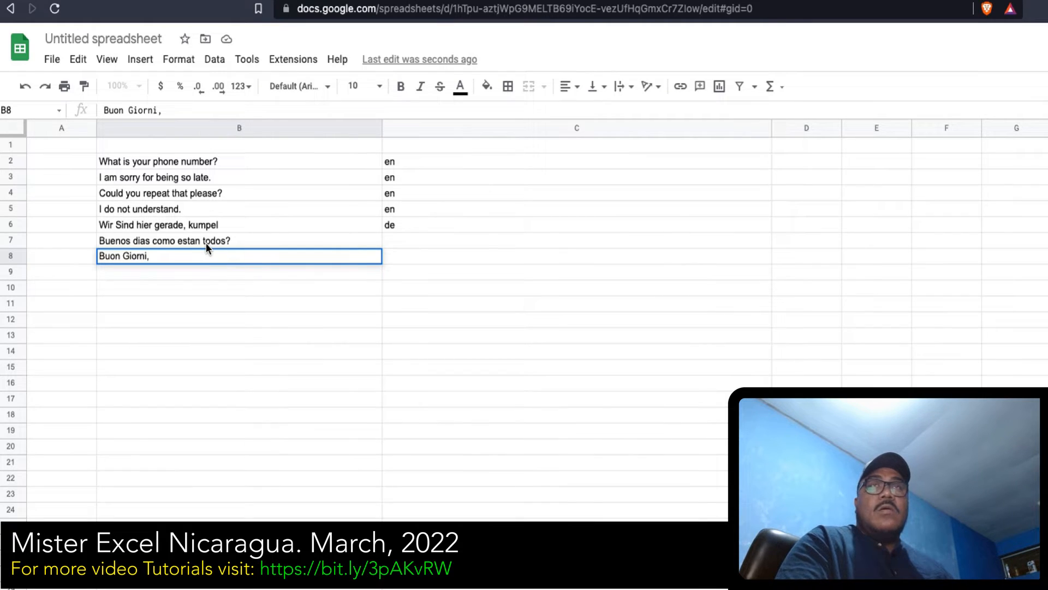
{"action": "key", "text": "BackSpace"}
{"action": "key", "text": "BackSpace"}
{"action": "key", "text": "BackSpace"}
{"action": "type", "text": "o,"}
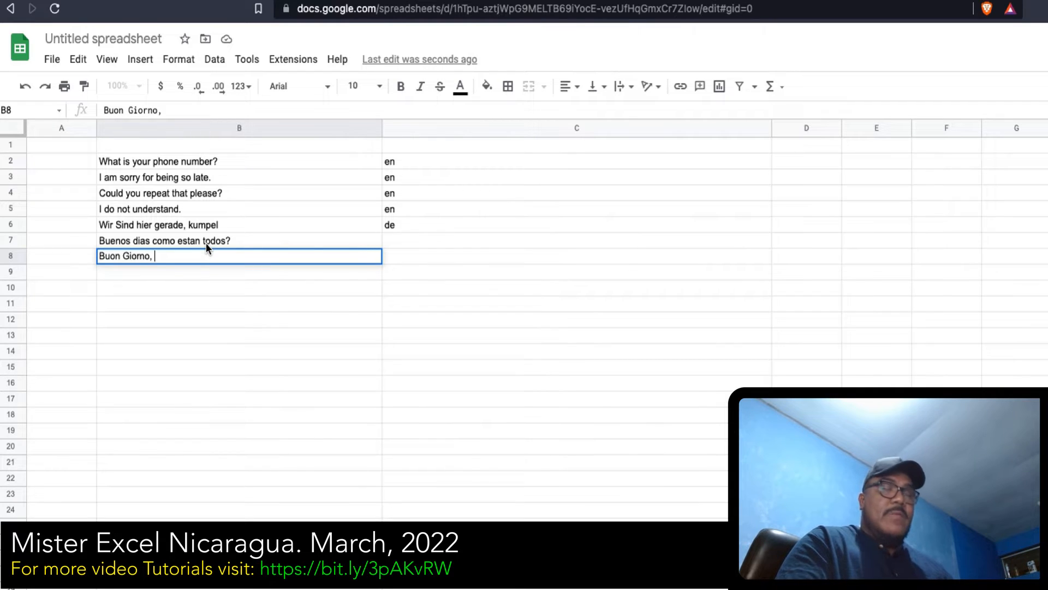
{"action": "type", "text": " bambini"}
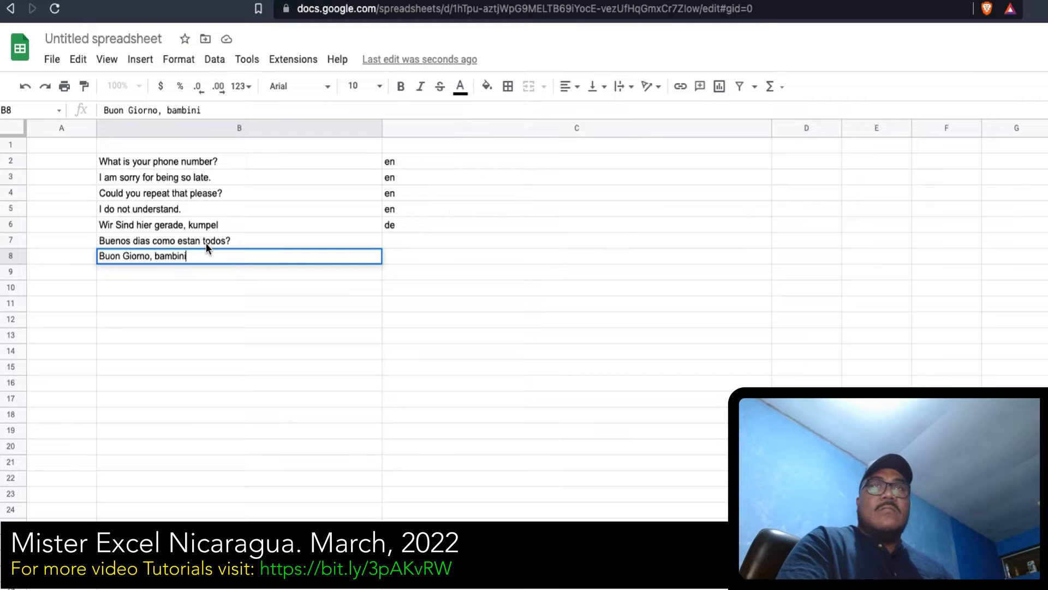
{"action": "key", "text": "Return"}
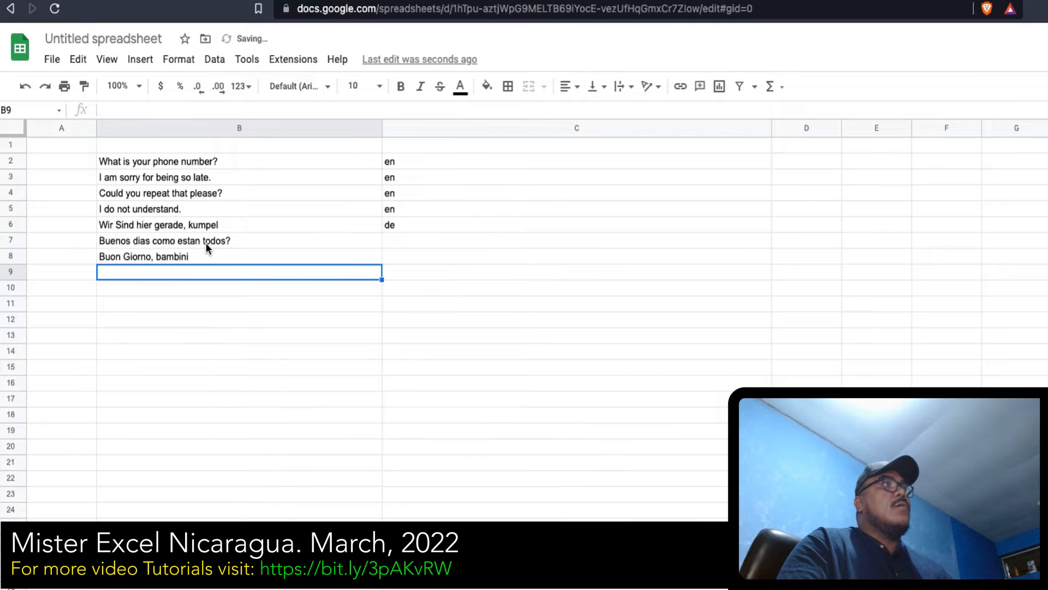
Step: Enter the French phrase "Comment allez vouz?" in cell B9
{"action": "type", "text": "Comment "}
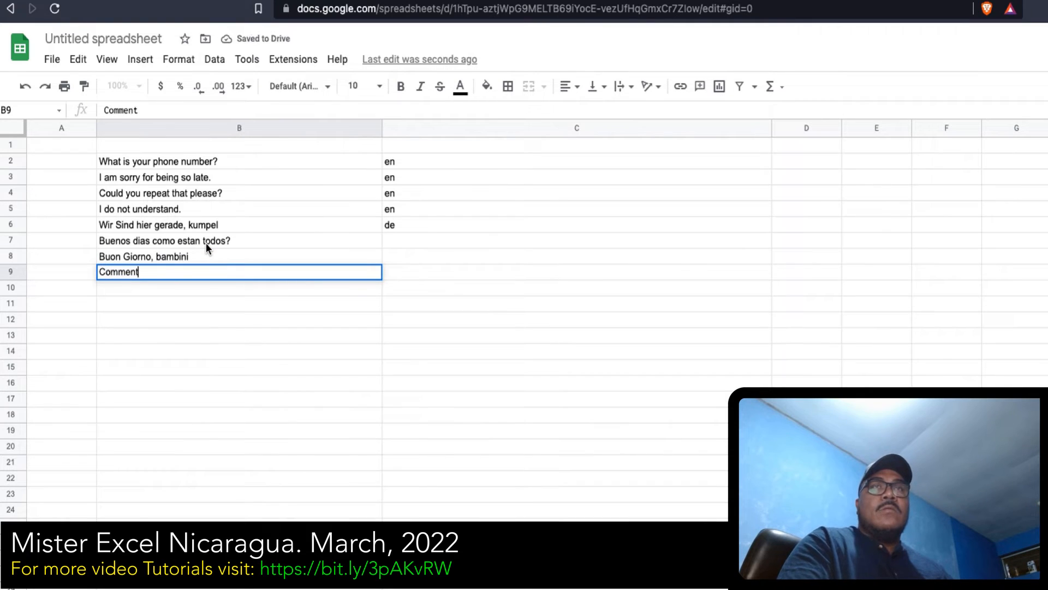
{"action": "type", "text": "alle"}
{"action": "key", "text": "BackSpace"}
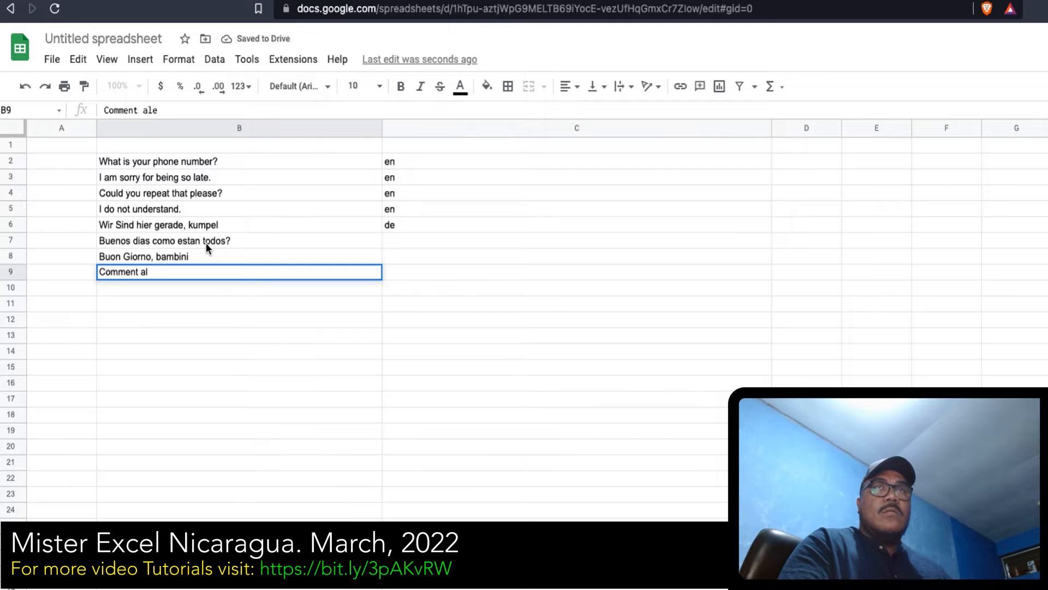
{"action": "type", "text": "lez vous"}
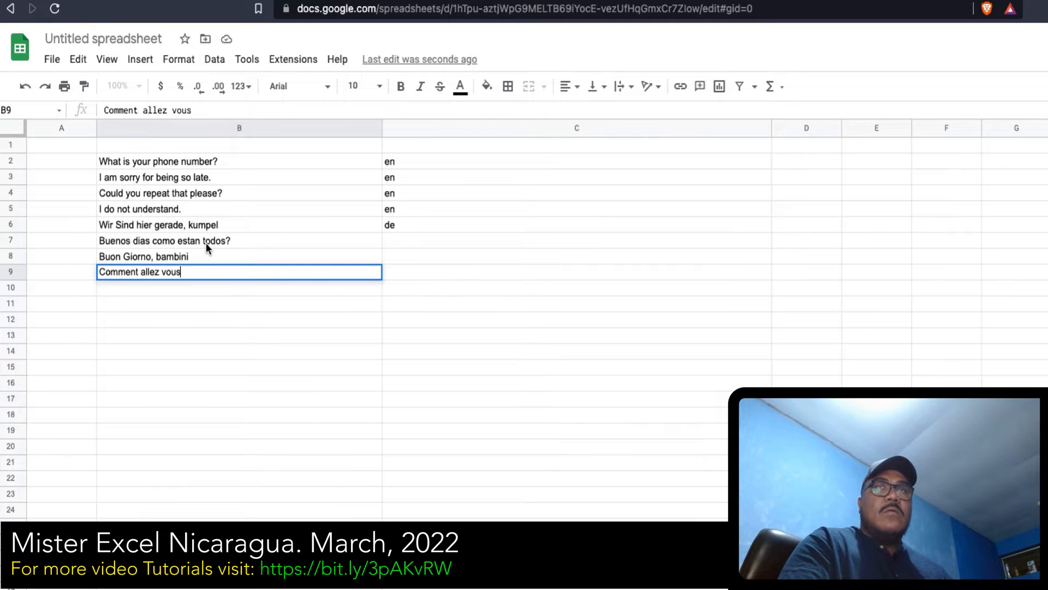
{"action": "key", "text": "BackSpace"}
{"action": "type", "text": "z?"}
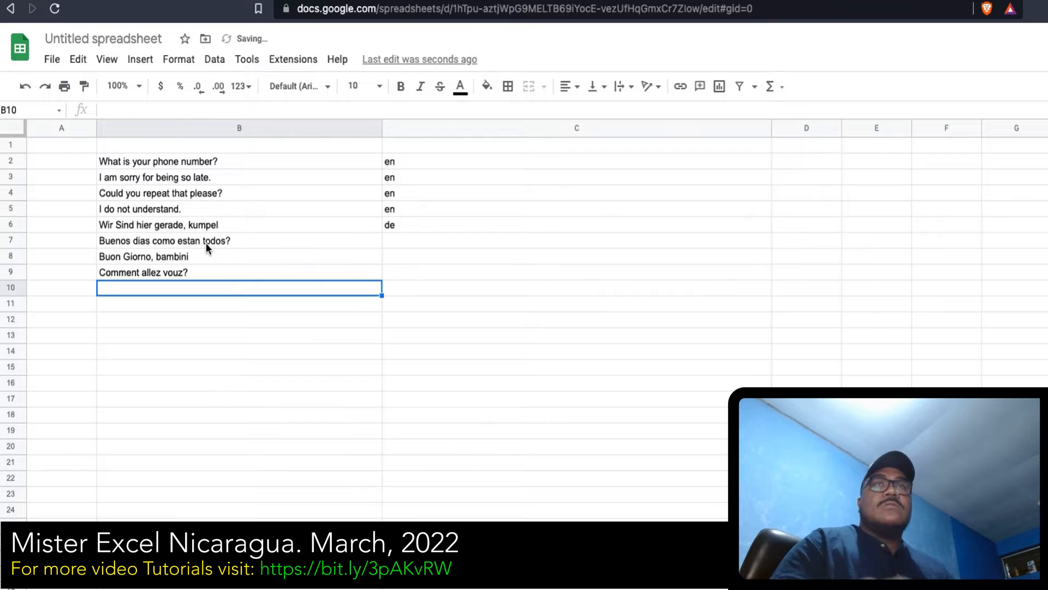
Step: Extend the language detection formula from C6 down to C9 for the Spanish, Italian and French phrases
{"action": "key", "text": "Return"}
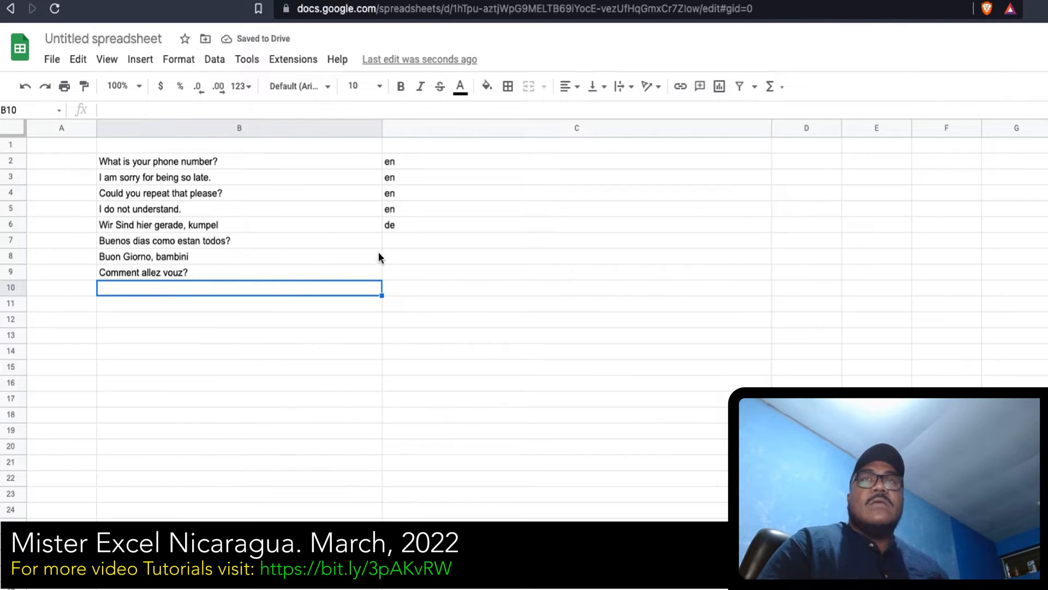
{"action": "left_click", "coordinate": [405, 224]}
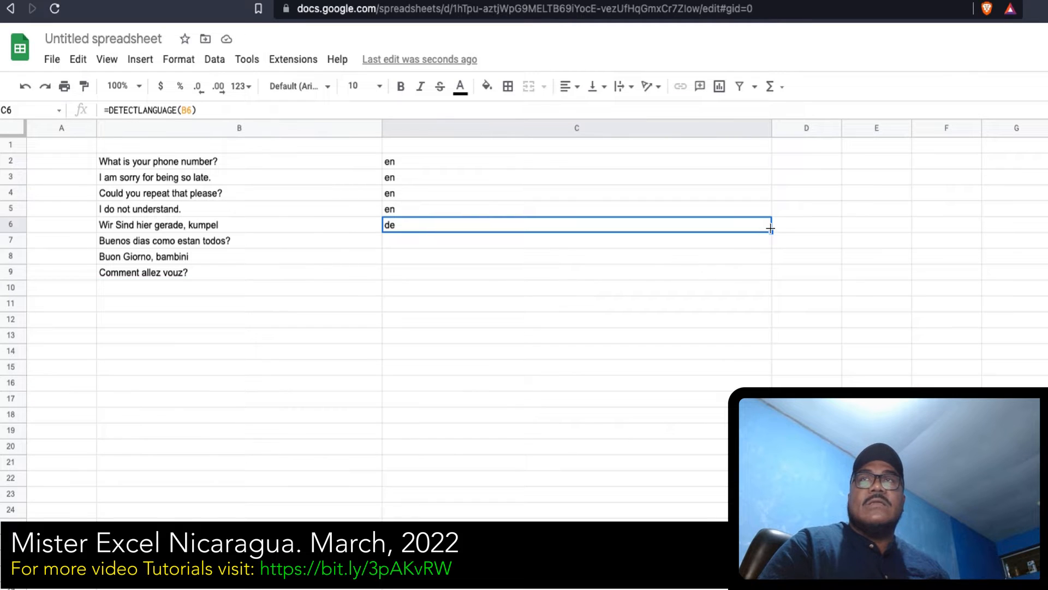
{"action": "left_click_drag", "start_coordinate": [770, 229], "coordinate": [764, 276]}
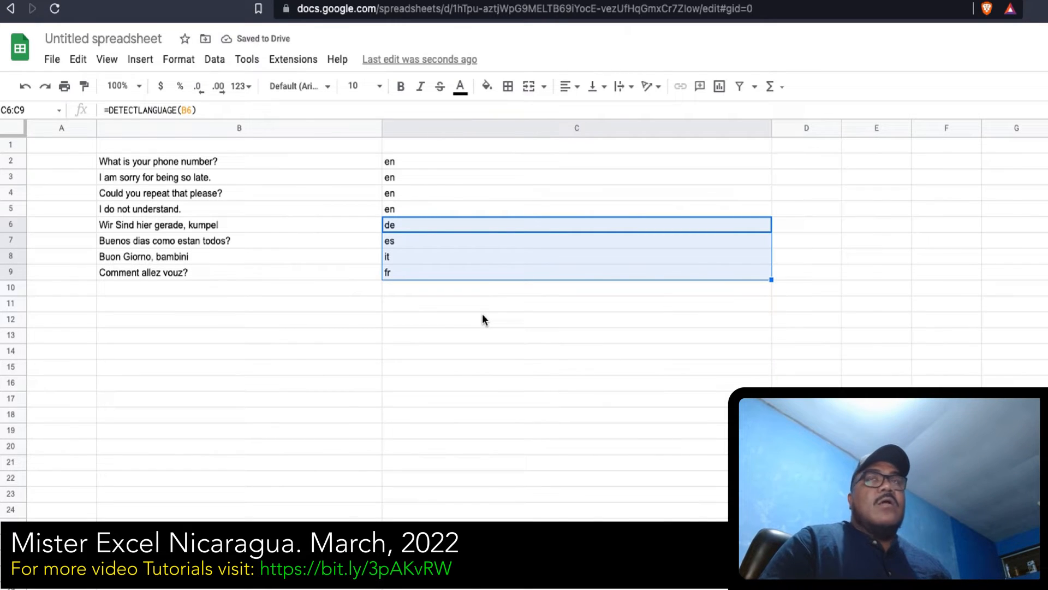
{"action": "left_click", "coordinate": [423, 326]}
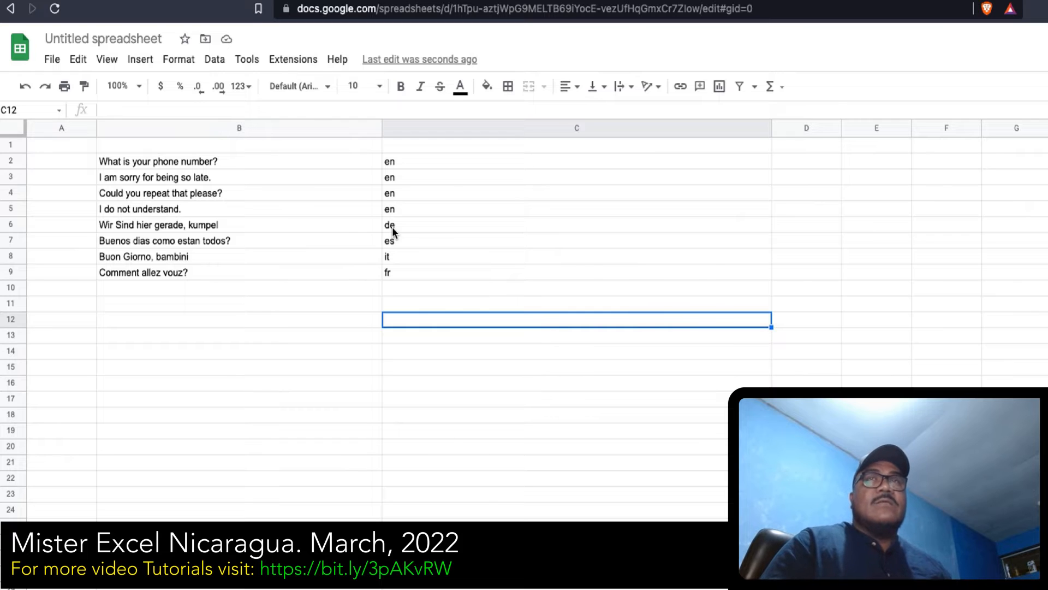
{"action": "left_click", "coordinate": [401, 256]}
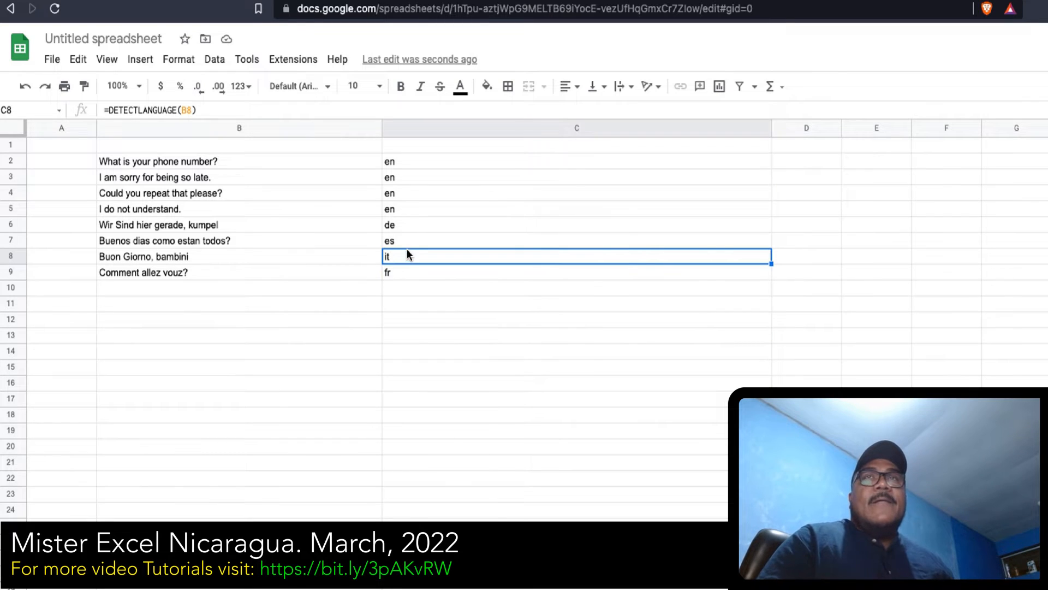
{"action": "left_click", "coordinate": [407, 240]}
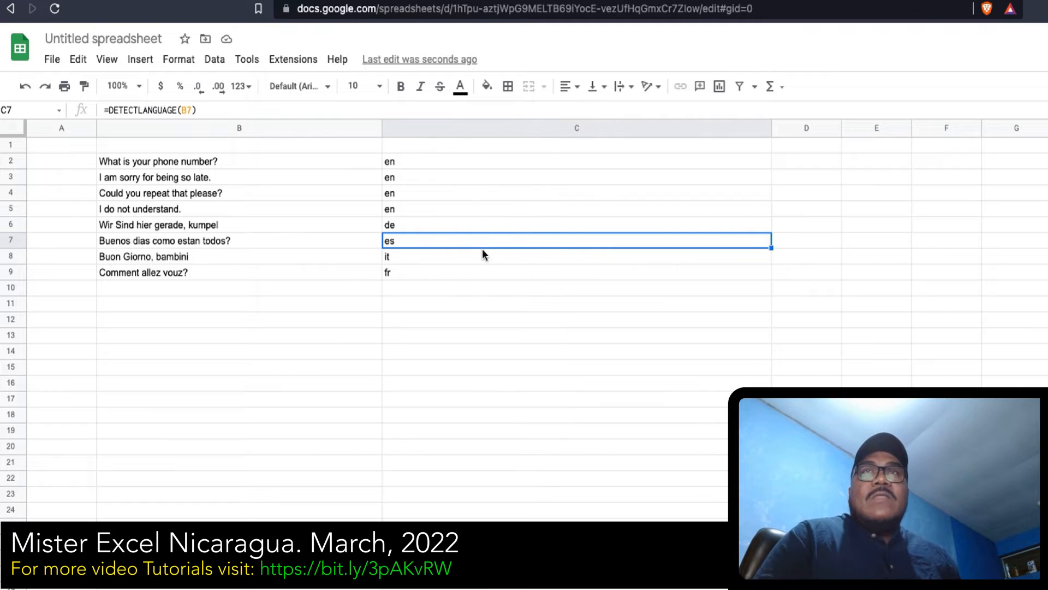
{"action": "left_click", "coordinate": [482, 263]}
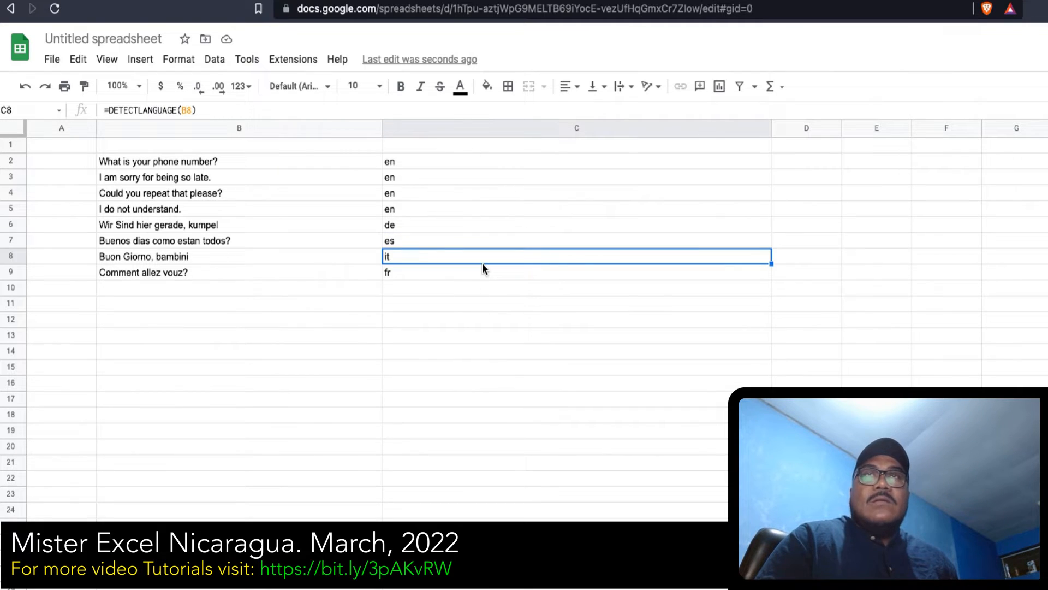
Step: Copy the language codes in C5:C9 and paste them as values only starting at cell F1
{"action": "left_click", "coordinate": [395, 210]}
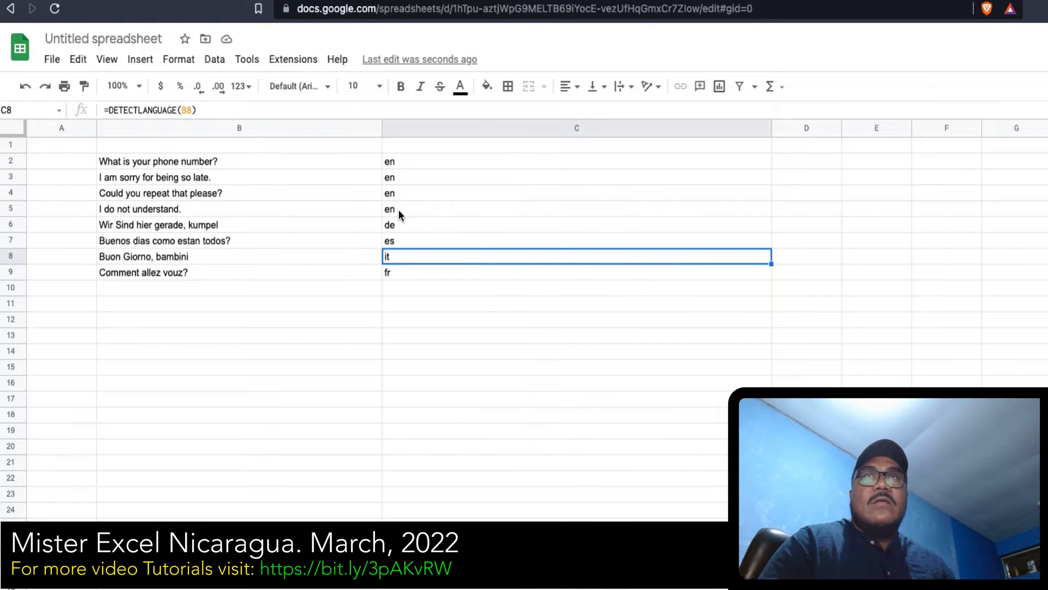
{"action": "left_click_drag", "start_coordinate": [398, 208], "coordinate": [397, 267]}
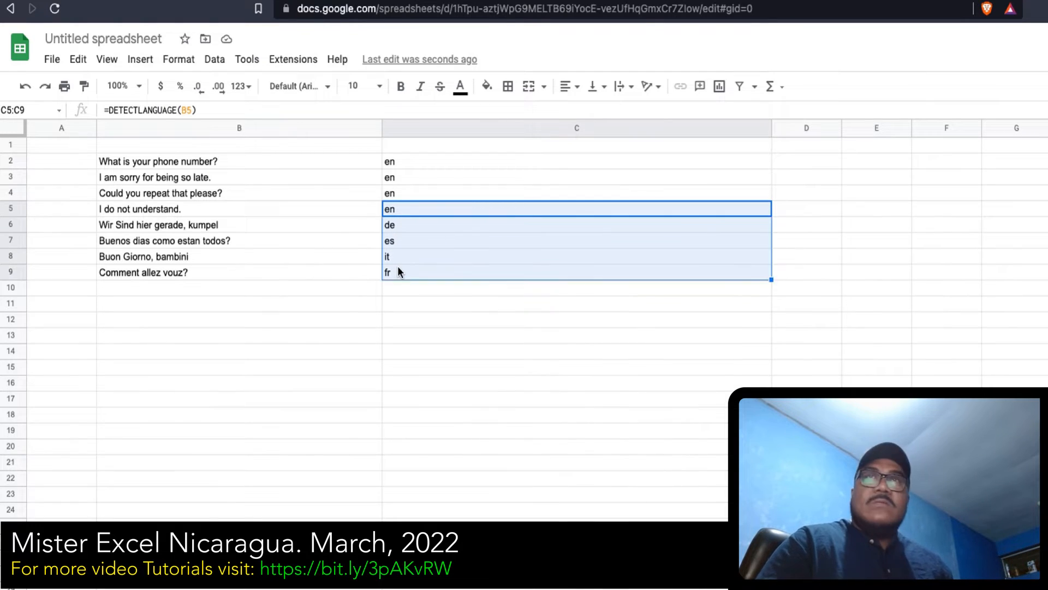
{"action": "key", "text": "ctrl+c"}
{"action": "left_click", "coordinate": [956, 144]}
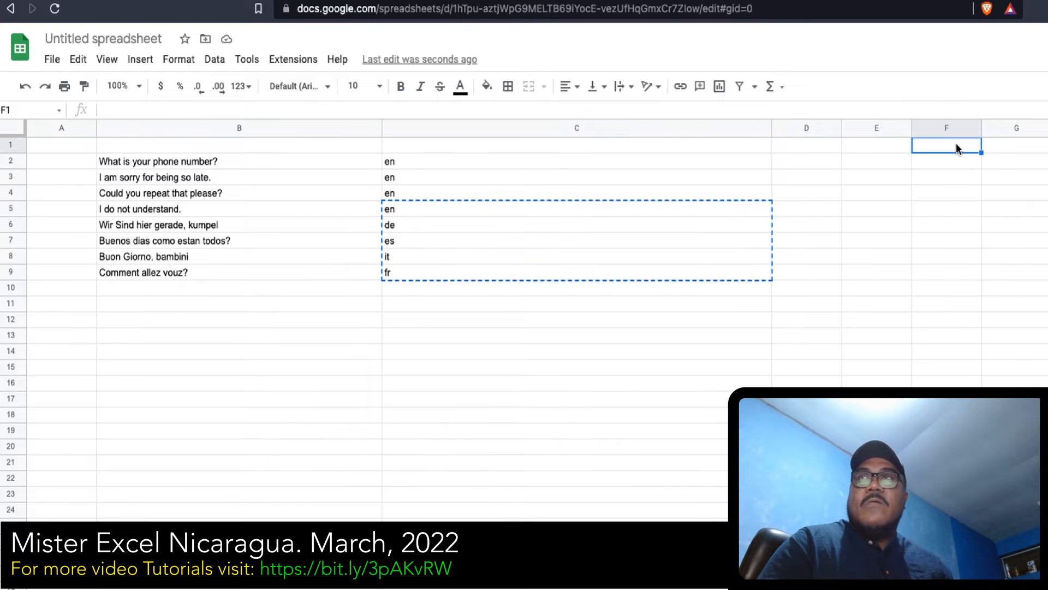
{"action": "right_click", "coordinate": [956, 144]}
{"action": "mouse_move", "coordinate": [994, 235]}
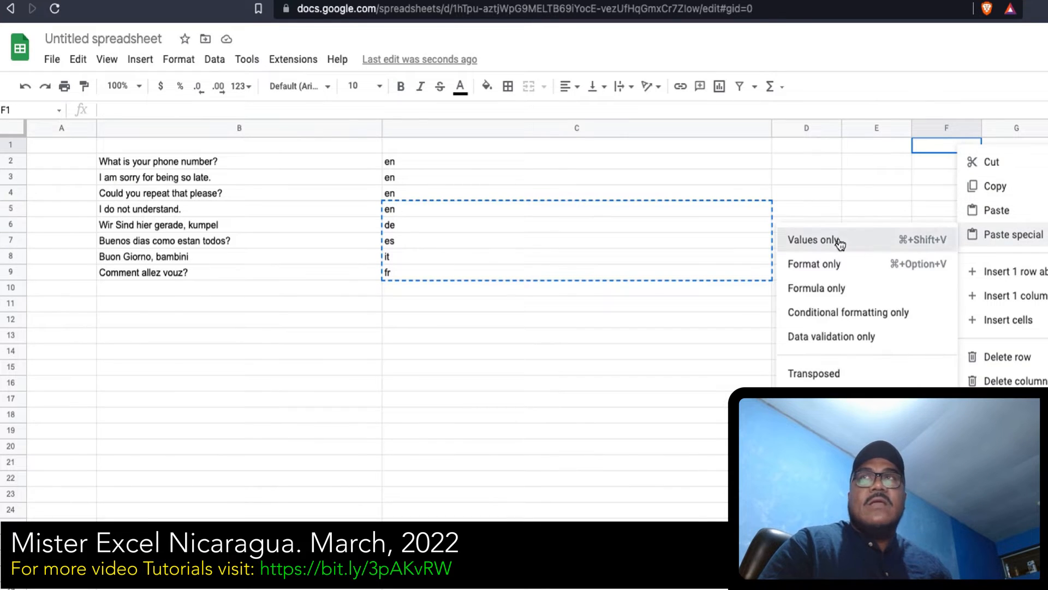
{"action": "left_click", "coordinate": [854, 247]}
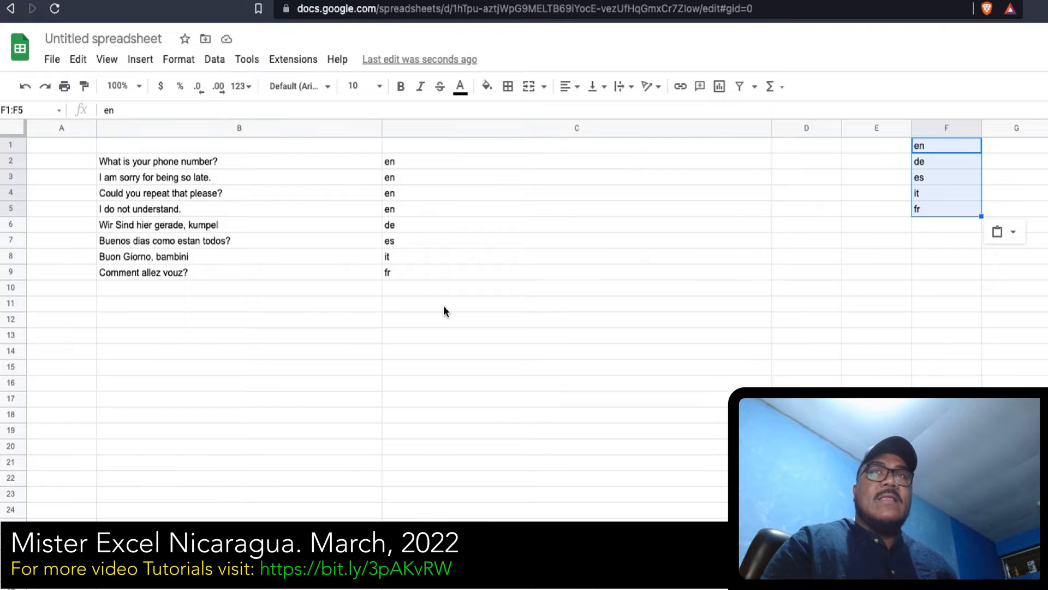
Step: Nest the DETECTLANGUAGE formula in C2 inside GOOGLETRANSLATE as the source language, with B2 as the text to translate
{"action": "left_click", "coordinate": [420, 263]}
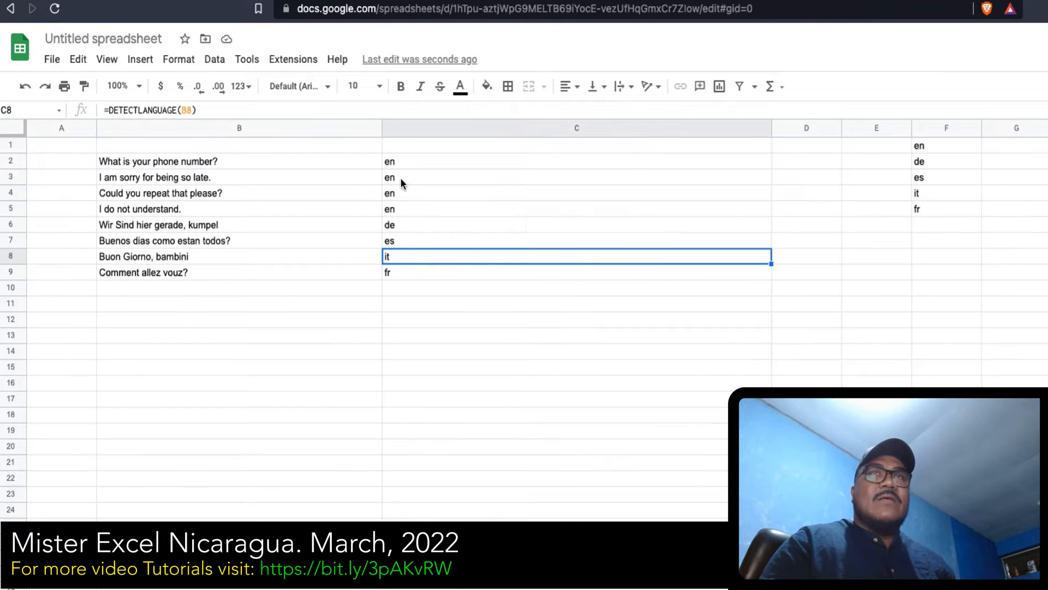
{"action": "left_click", "coordinate": [401, 164]}
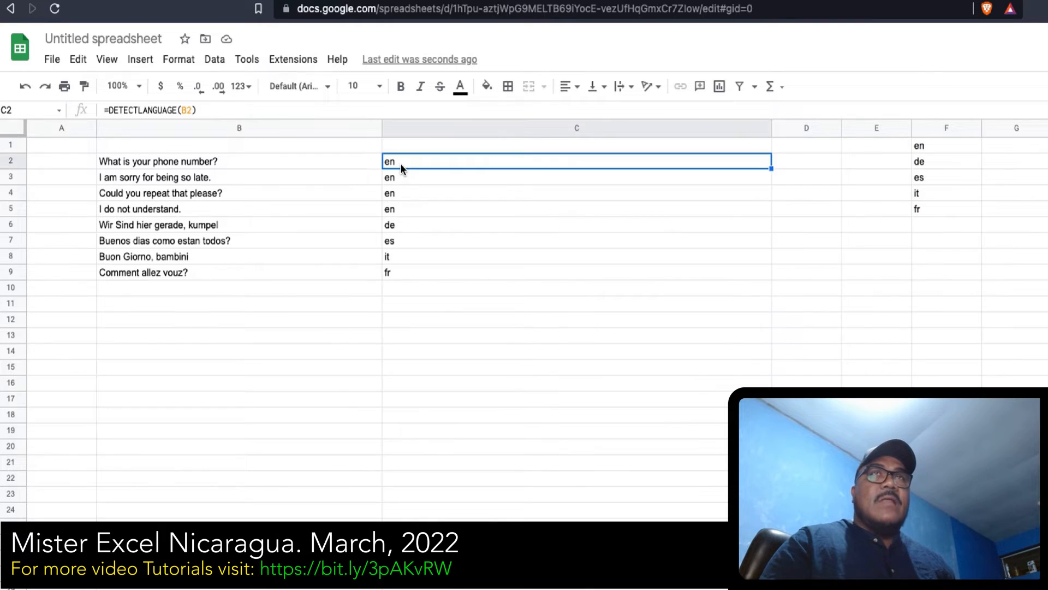
{"action": "left_click", "coordinate": [108, 110]}
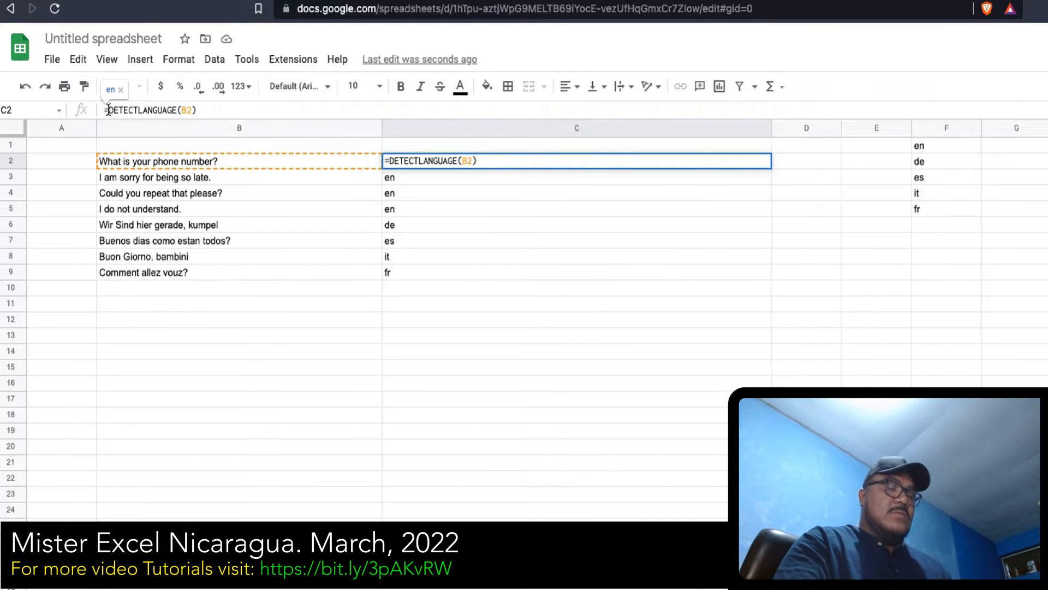
{"action": "type", "text": "GOOGLE"}
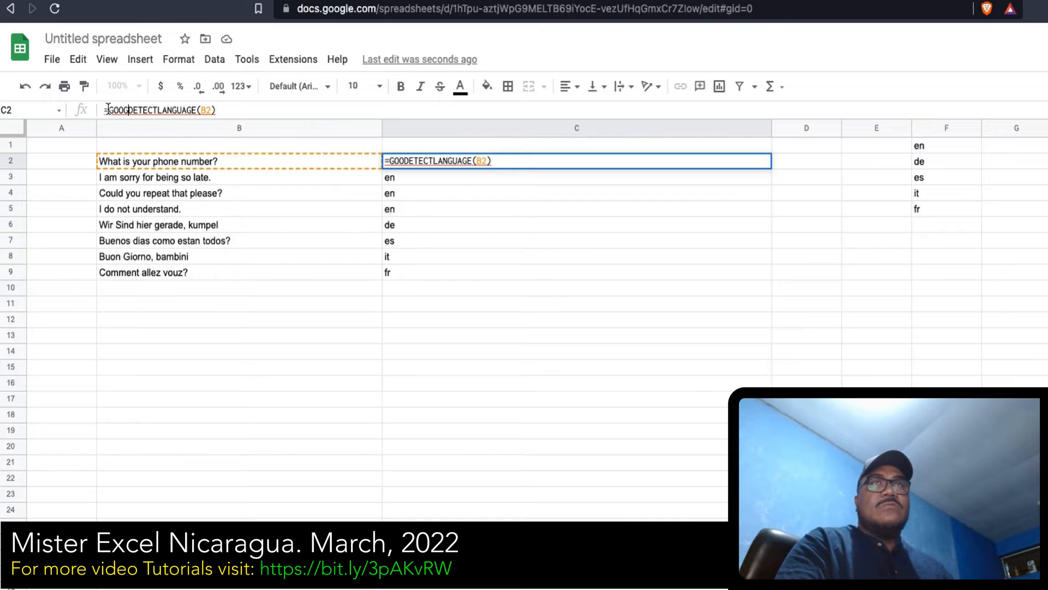
{"action": "type", "text": "TRANSL"}
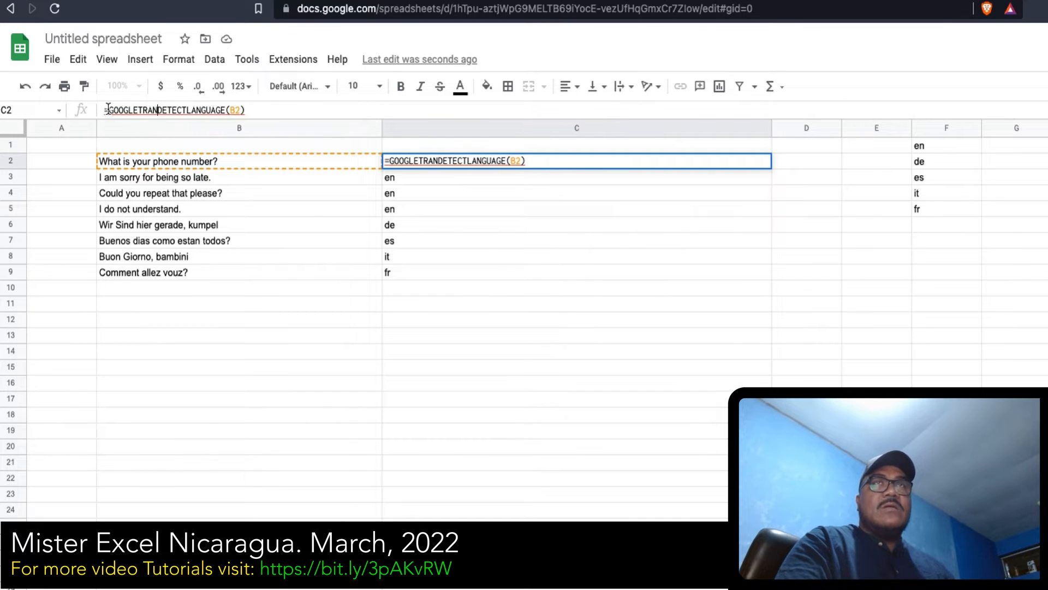
{"action": "type", "text": "ATE"}
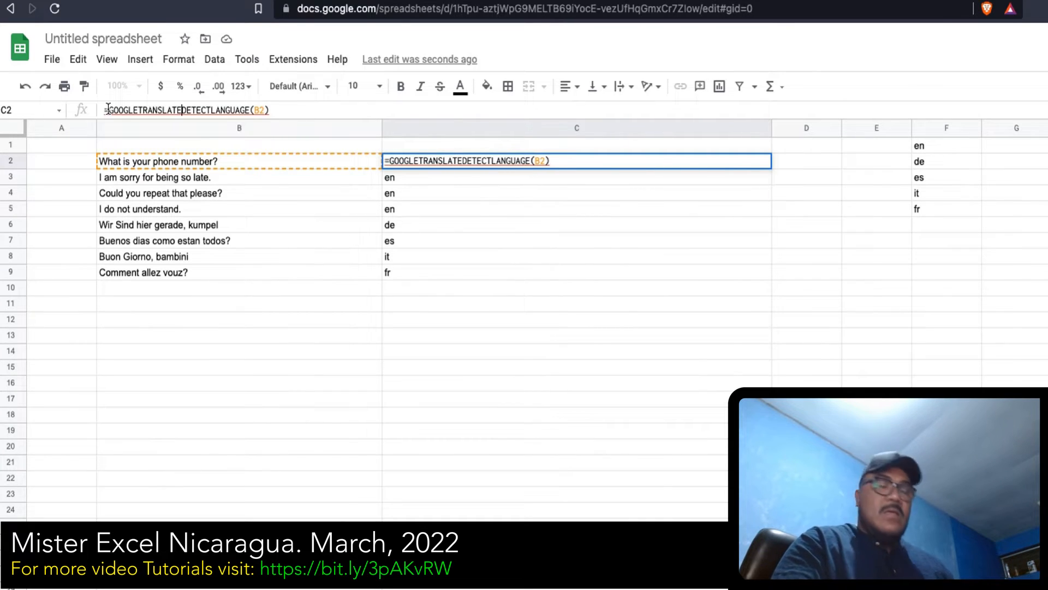
{"action": "type", "text": "("}
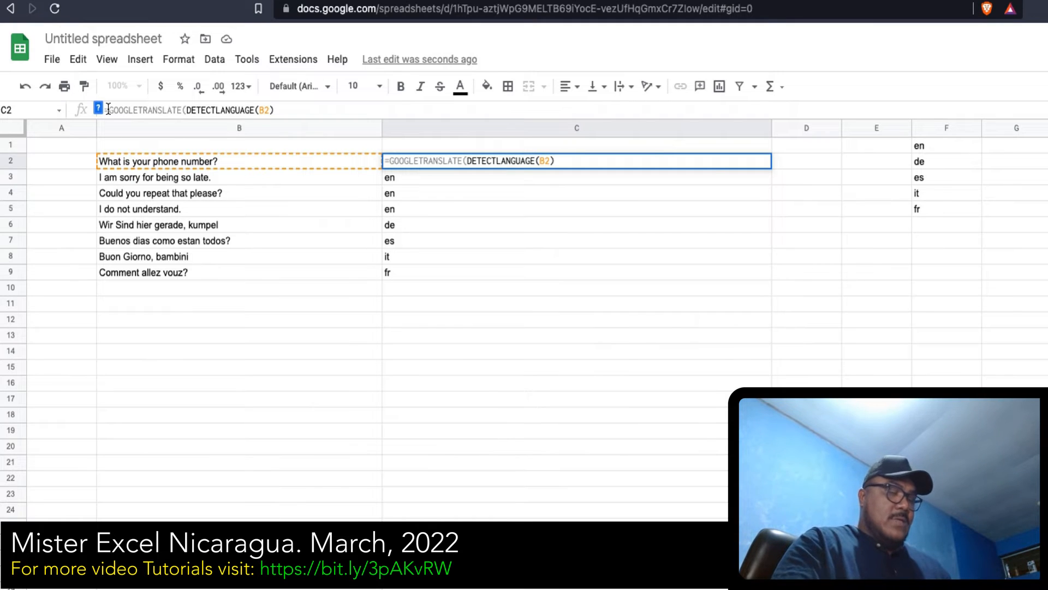
{"action": "type", "text": "B2,"}
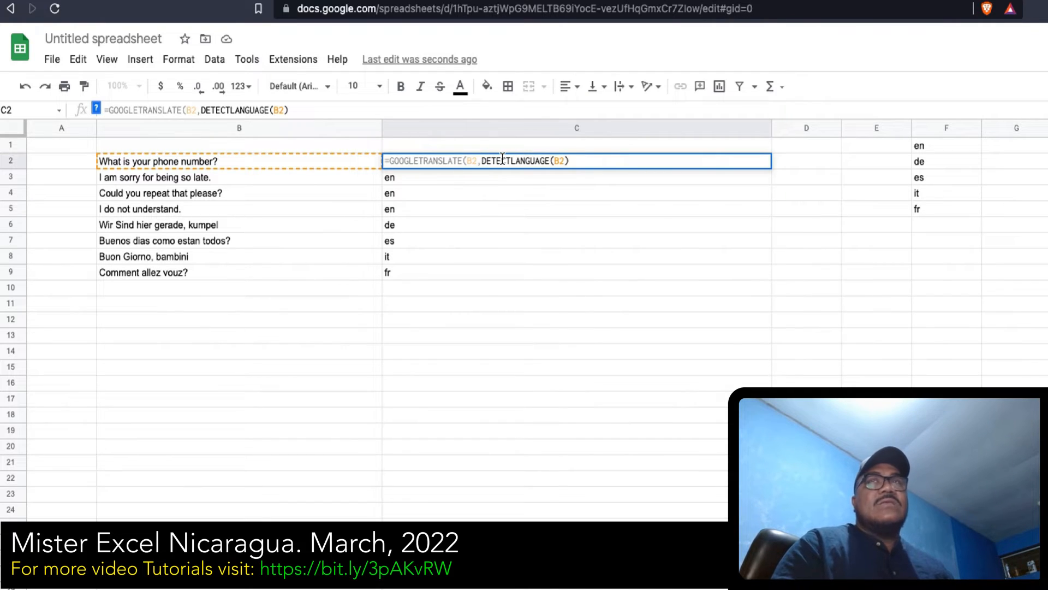
Step: Complete the GOOGLETRANSLATE formula in C2 with "es" as the target language and commit it
{"action": "left_click", "coordinate": [575, 159]}
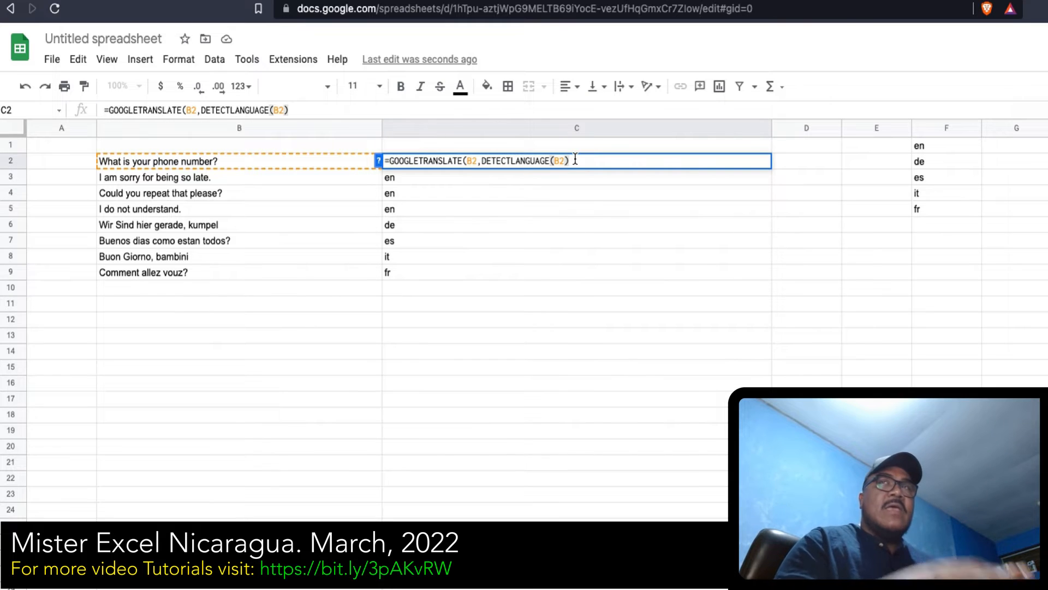
{"action": "type", "text": ","}
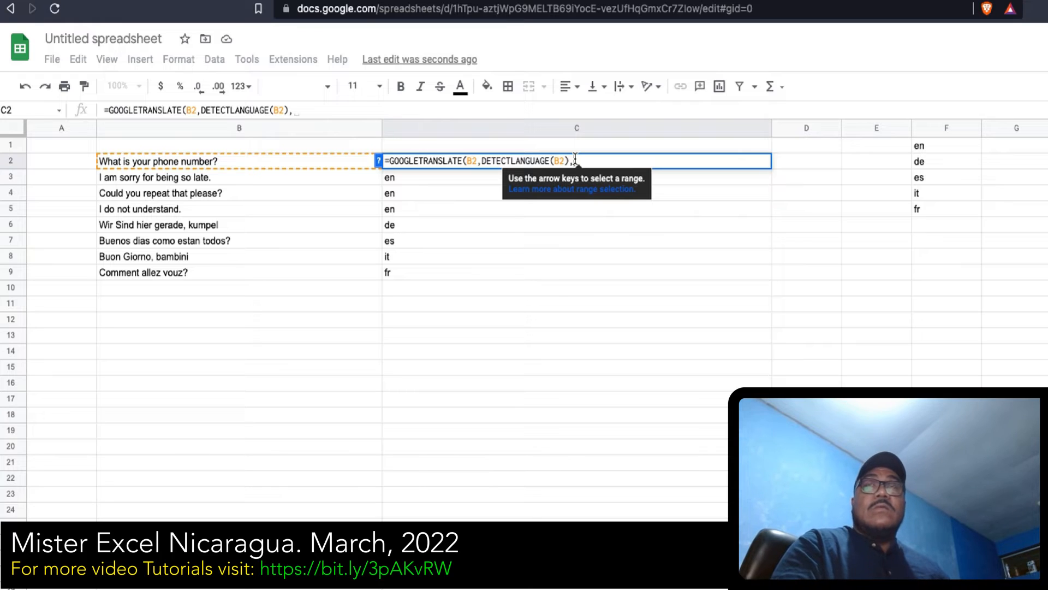
{"action": "type", "text": "\"\""}
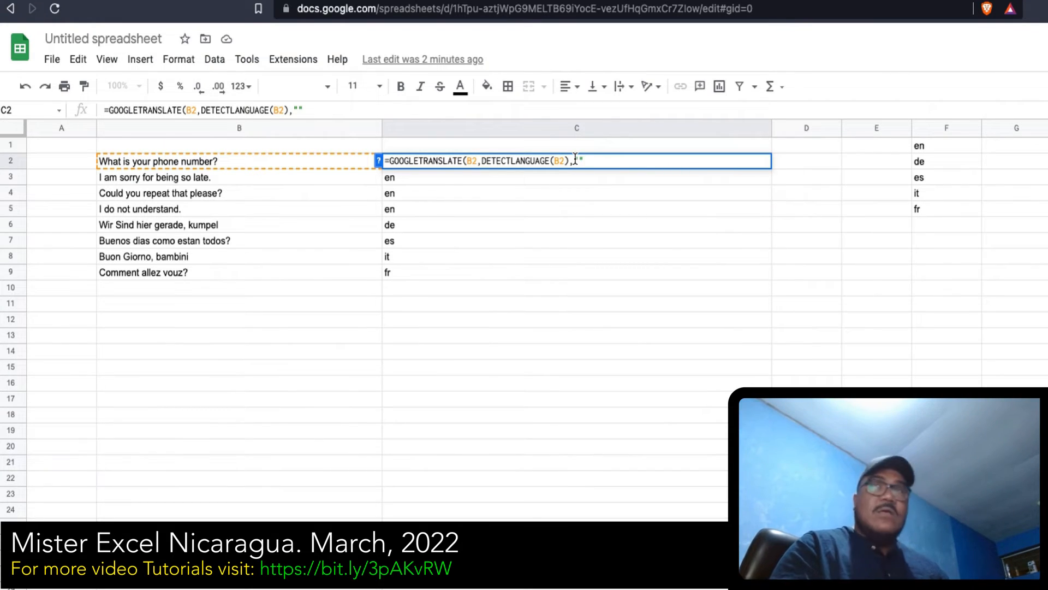
{"action": "type", "text": "es"}
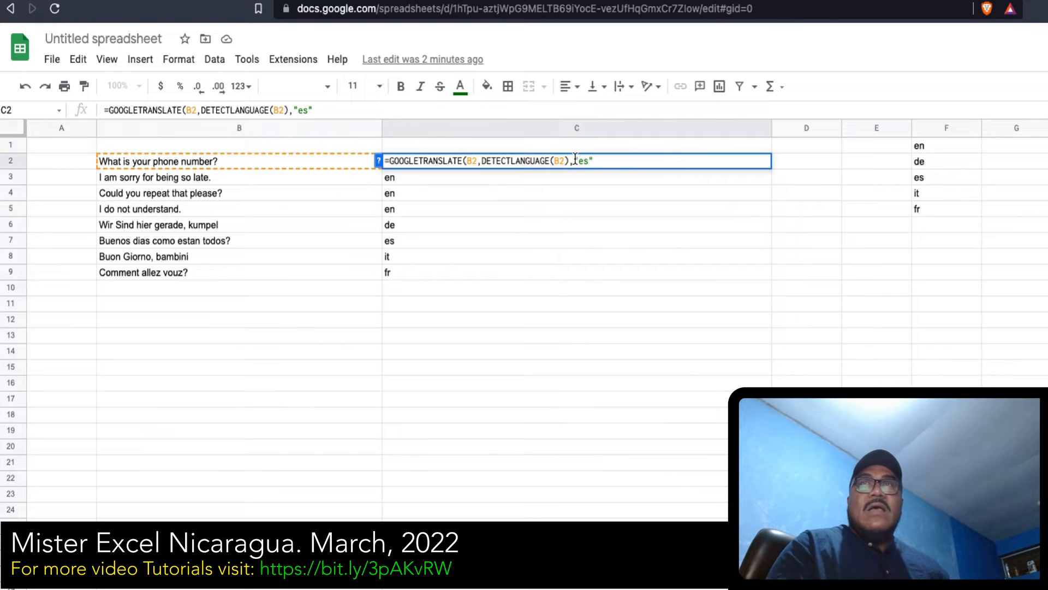
{"action": "left_click", "coordinate": [624, 158]}
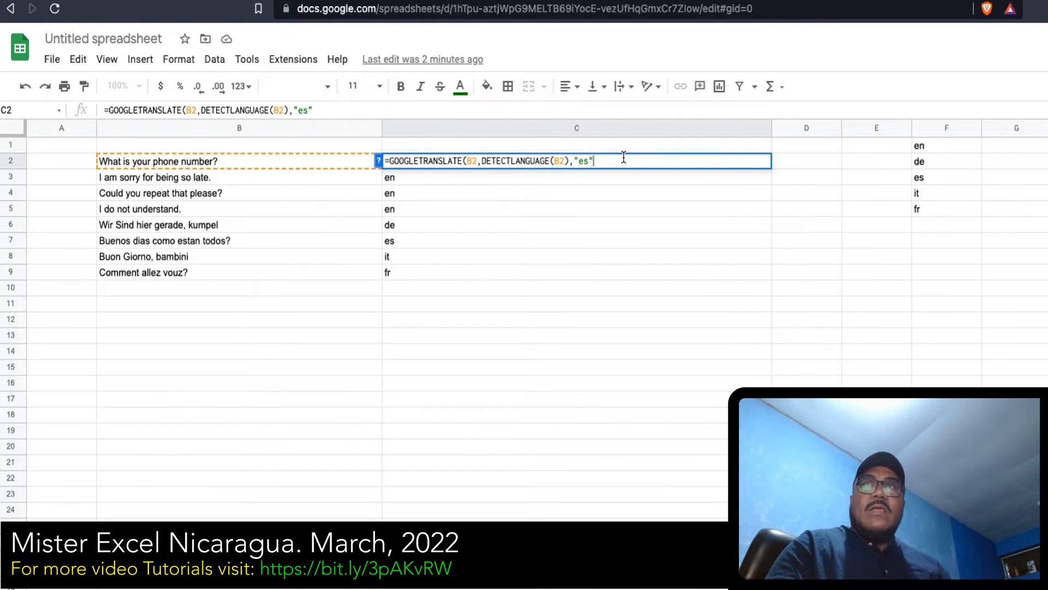
{"action": "type", "text": ")"}
{"action": "key", "text": "Return"}
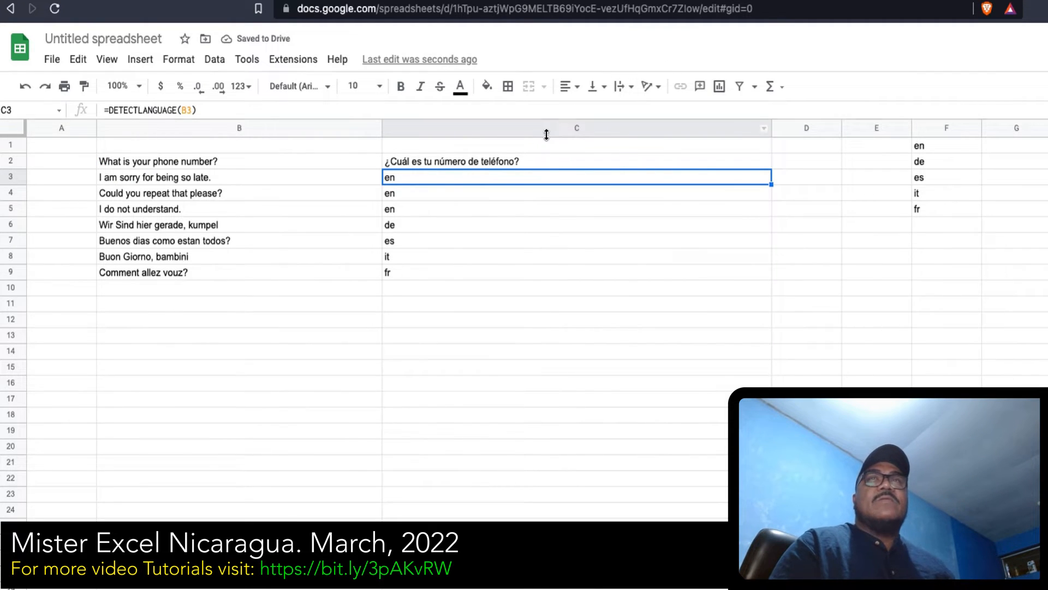
Step: Examine the text, detected source language and target language arguments of the translation formula in C2
{"action": "left_click", "coordinate": [512, 159]}
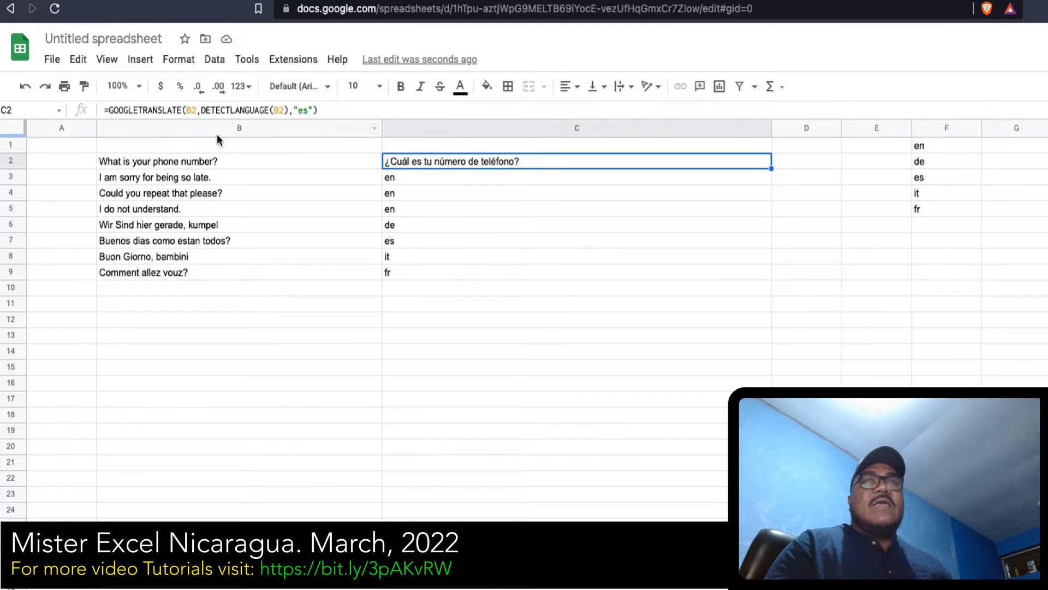
{"action": "left_click", "coordinate": [194, 111]}
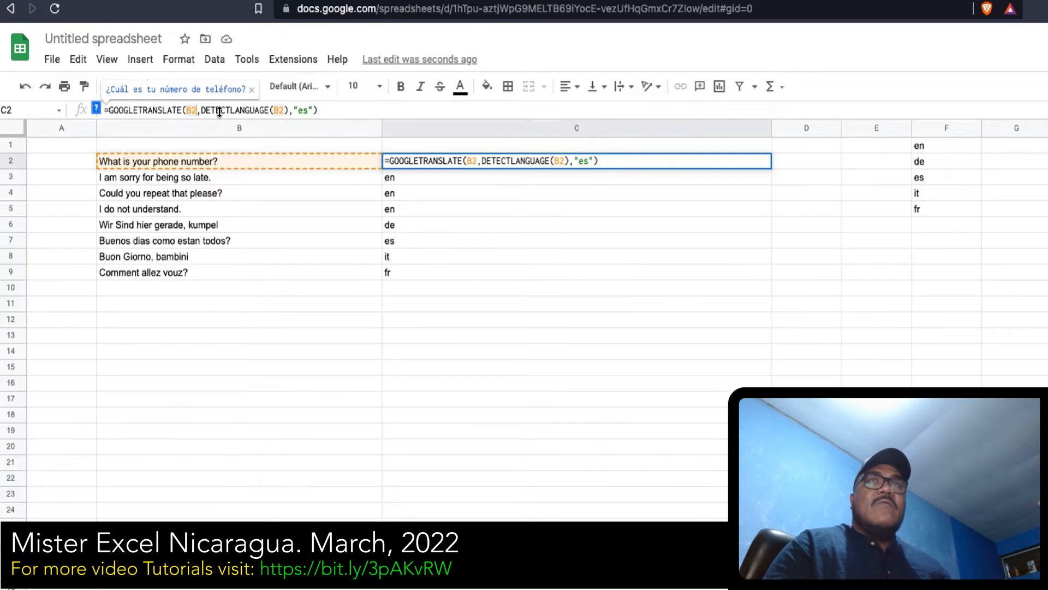
{"action": "left_click", "coordinate": [219, 111]}
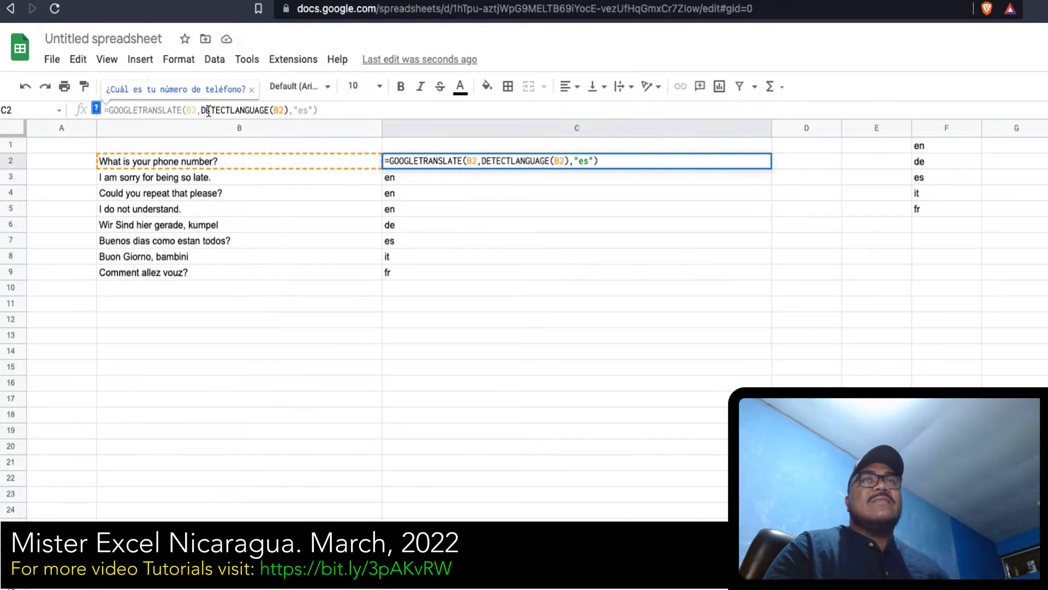
{"action": "left_click_drag", "start_coordinate": [201, 111], "coordinate": [287, 104]}
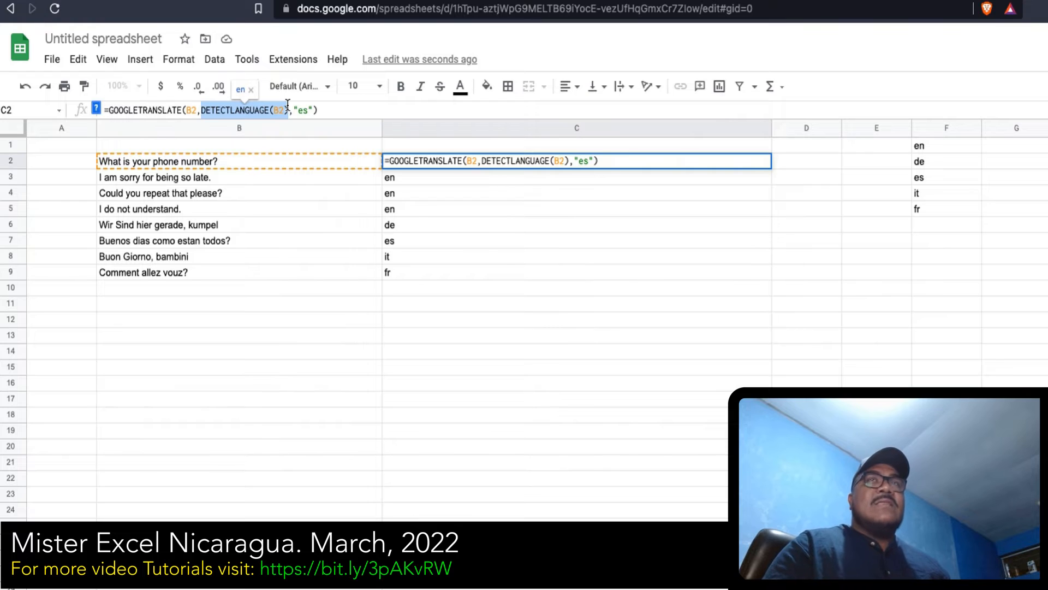
{"action": "left_click", "coordinate": [302, 110]}
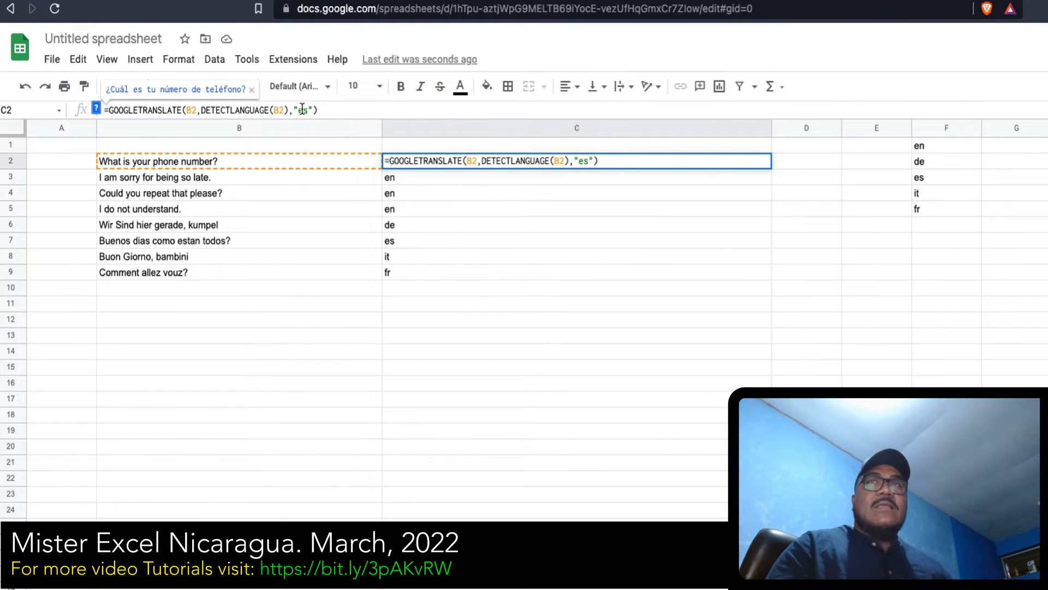
{"action": "key", "text": "Return"}
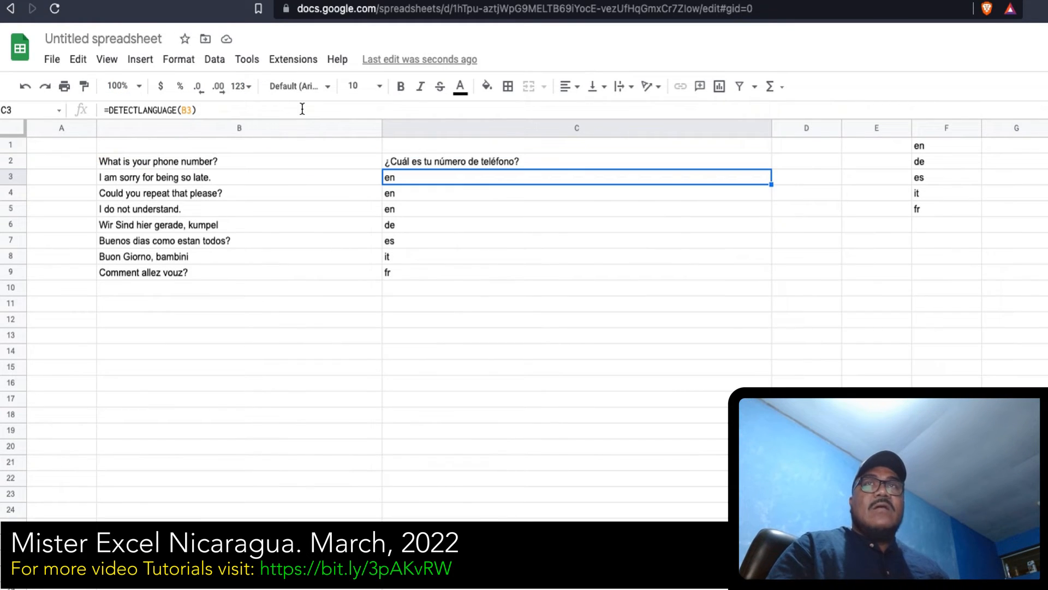
Step: Fill the translation formula from C2 down through C10
{"action": "left_click", "coordinate": [476, 160]}
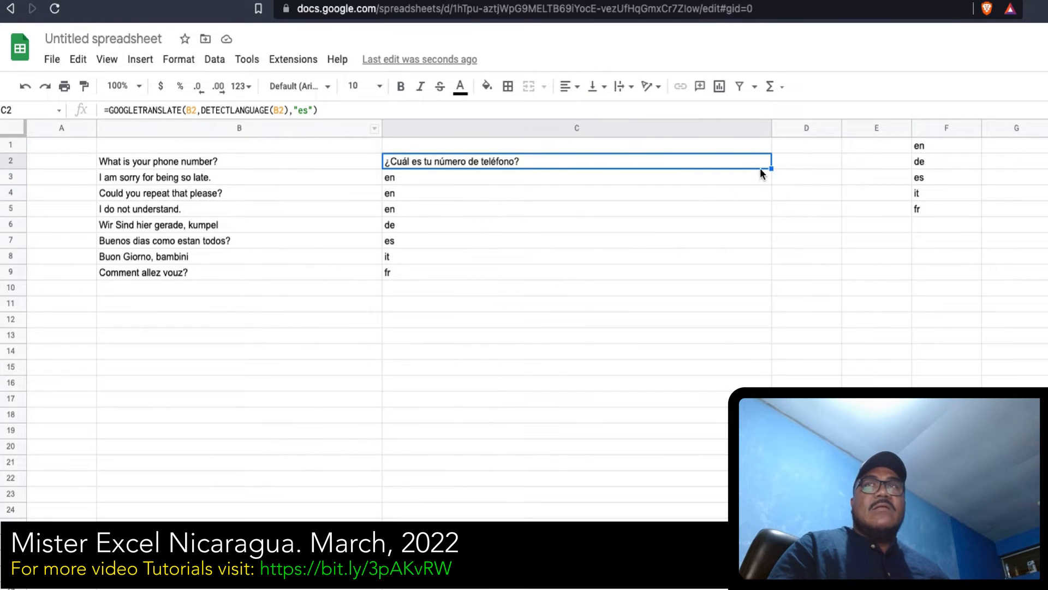
{"action": "left_click_drag", "start_coordinate": [770, 166], "coordinate": [748, 266]}
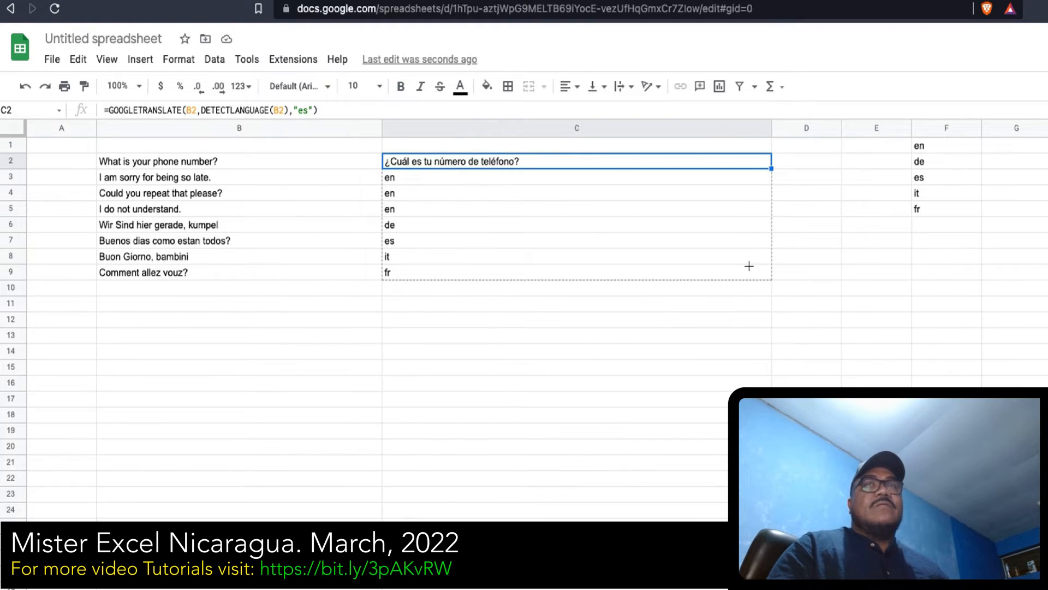
{"action": "left_click_drag", "start_coordinate": [749, 266], "coordinate": [744, 287]}
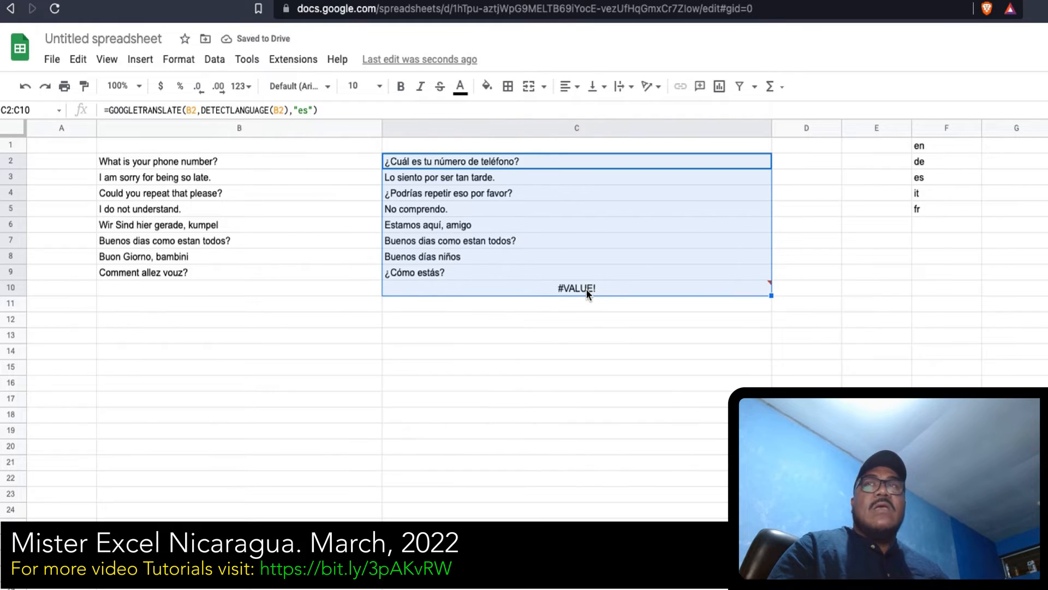
Step: Check the empty source cell B10, and start wrapping the translation formula in C10 in an IFERROR function
{"action": "left_click", "coordinate": [586, 290]}
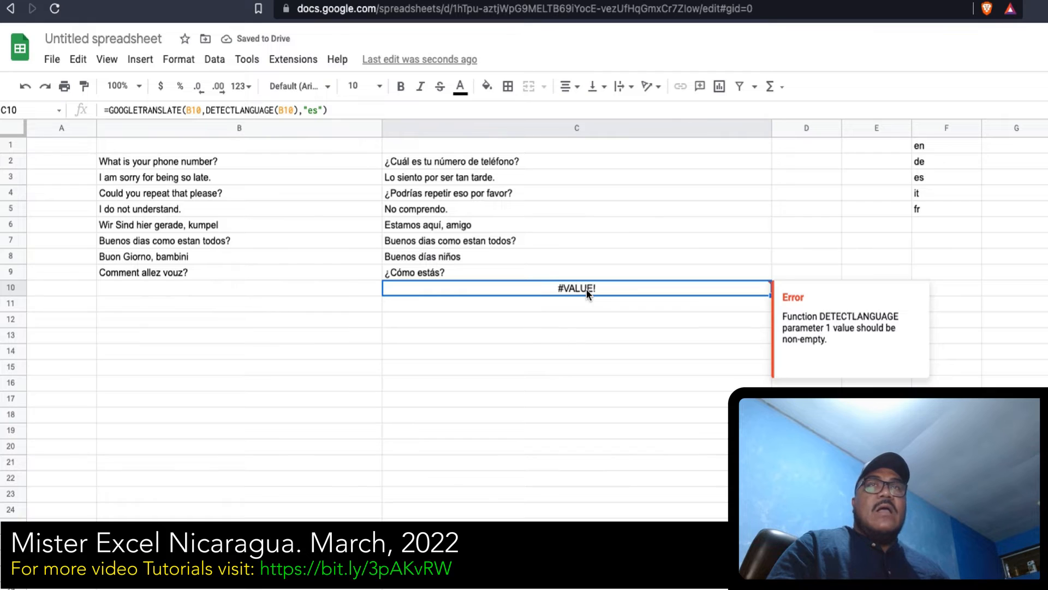
{"action": "left_click", "coordinate": [201, 292]}
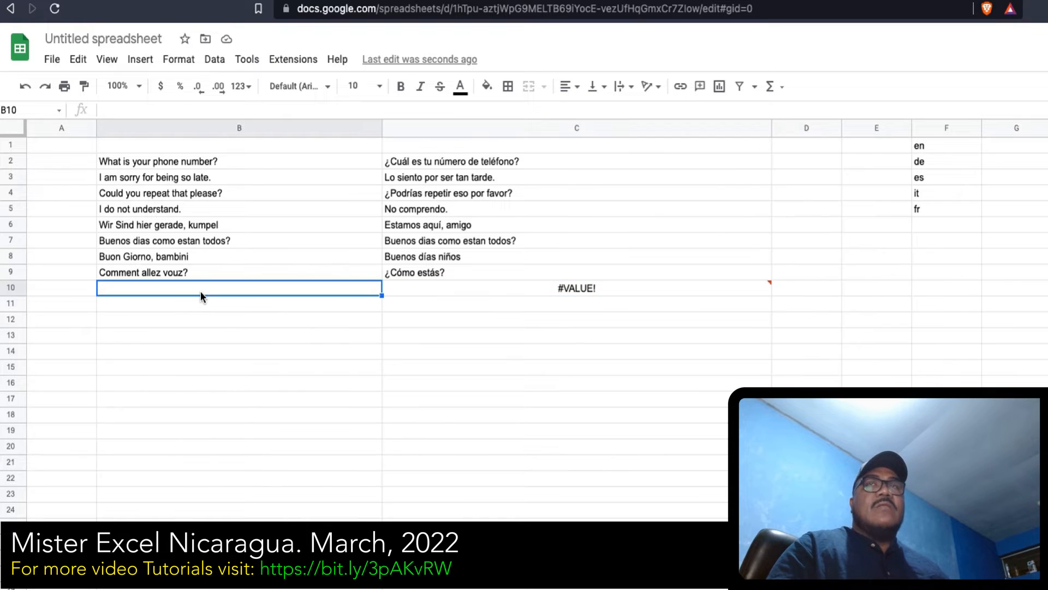
{"action": "left_click", "coordinate": [419, 289]}
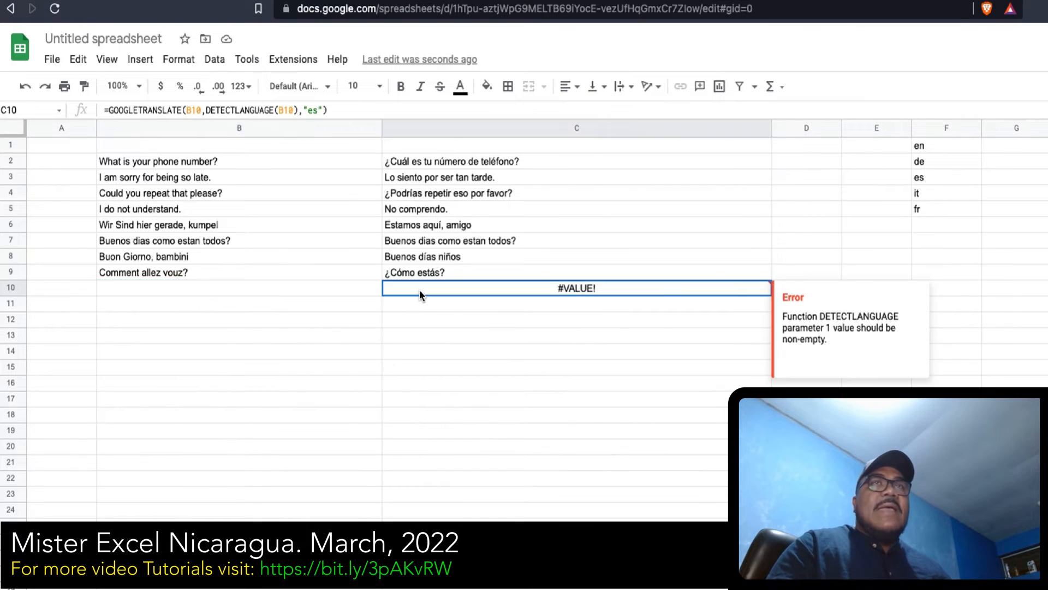
{"action": "left_click", "coordinate": [109, 110]}
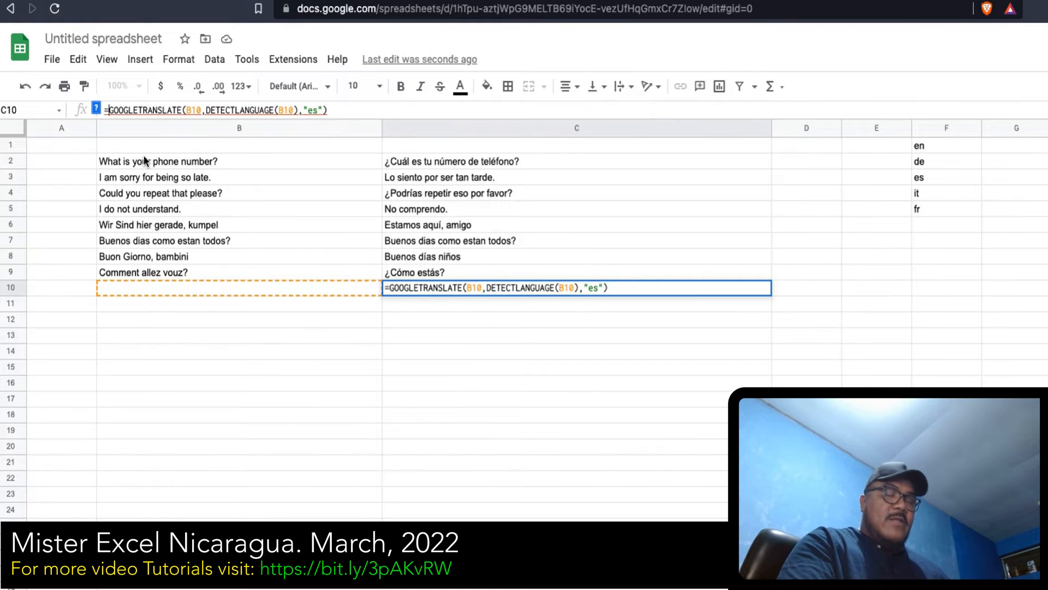
{"action": "type", "text": "IFE"}
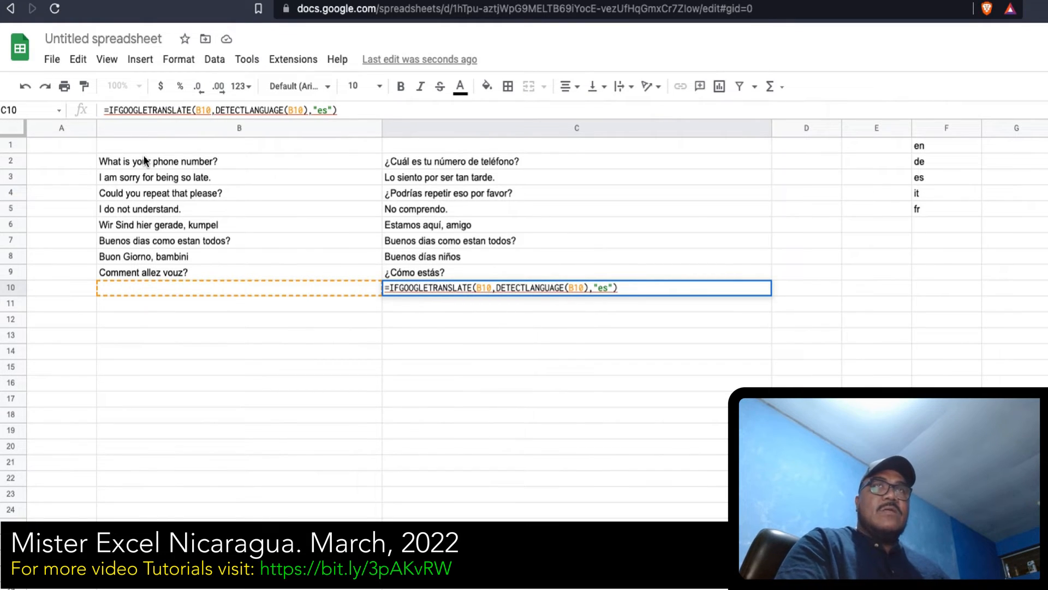
{"action": "type", "text": "RROR"}
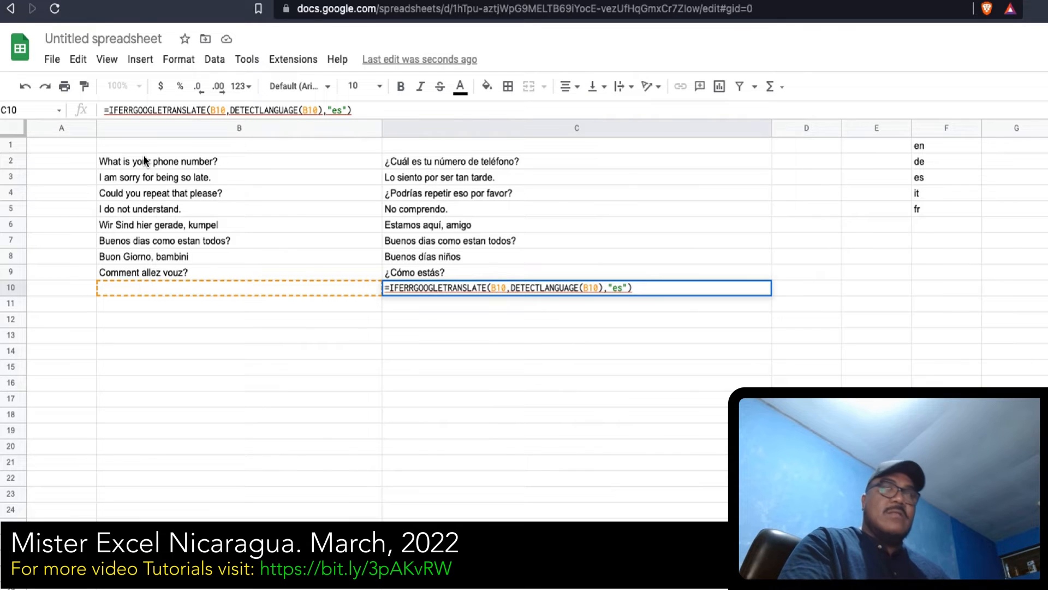
{"action": "type", "text": "("}
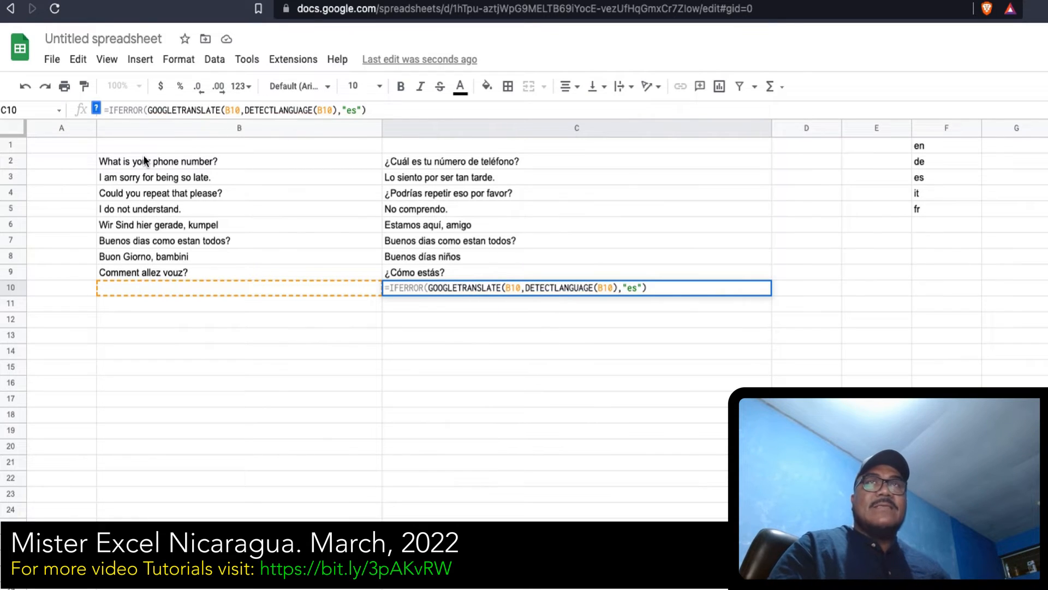
Step: Complete the IFERROR formula in C10 with "--" as the value for errors and commit it
{"action": "left_click", "coordinate": [371, 111]}
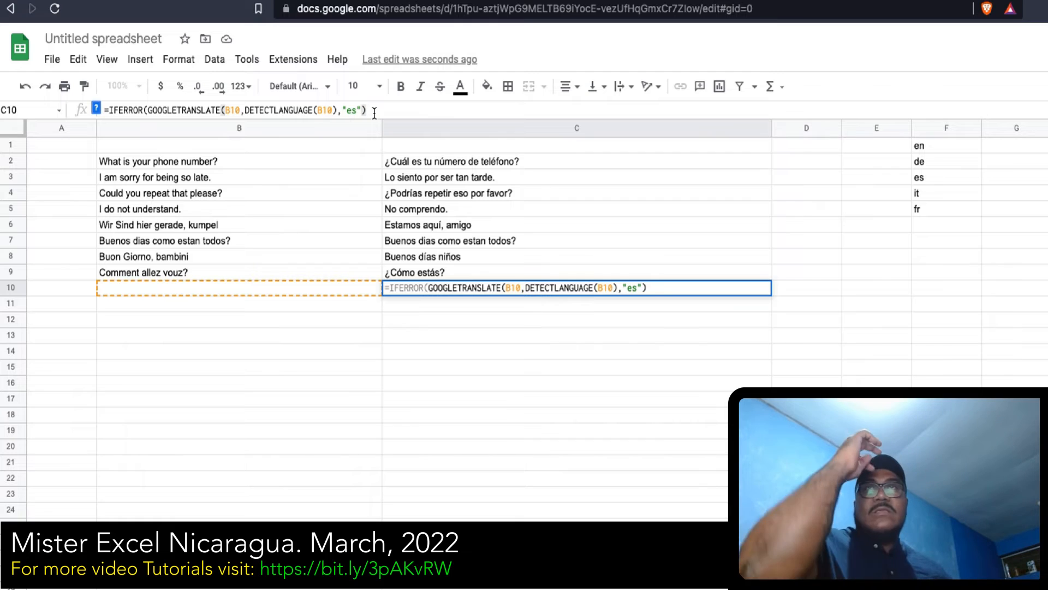
{"action": "type", "text": ","}
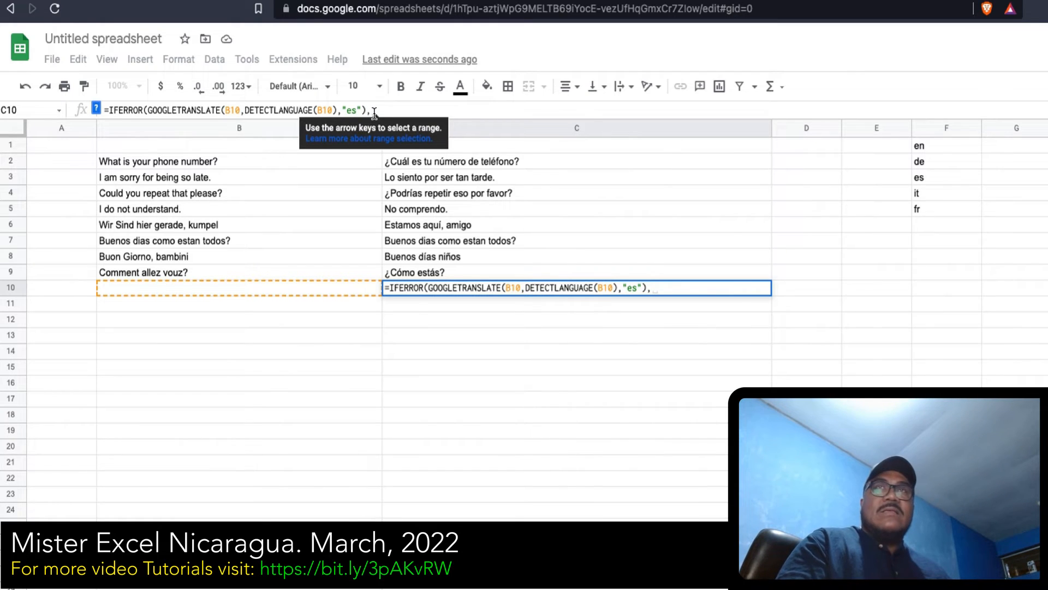
{"action": "type", "text": "\"\""}
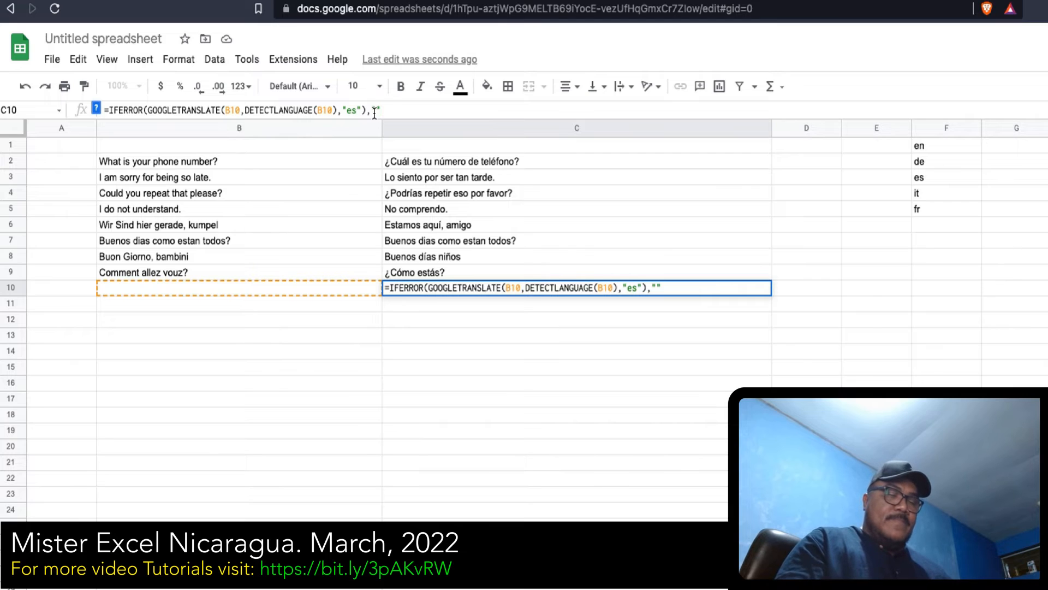
{"action": "type", "text": "--"}
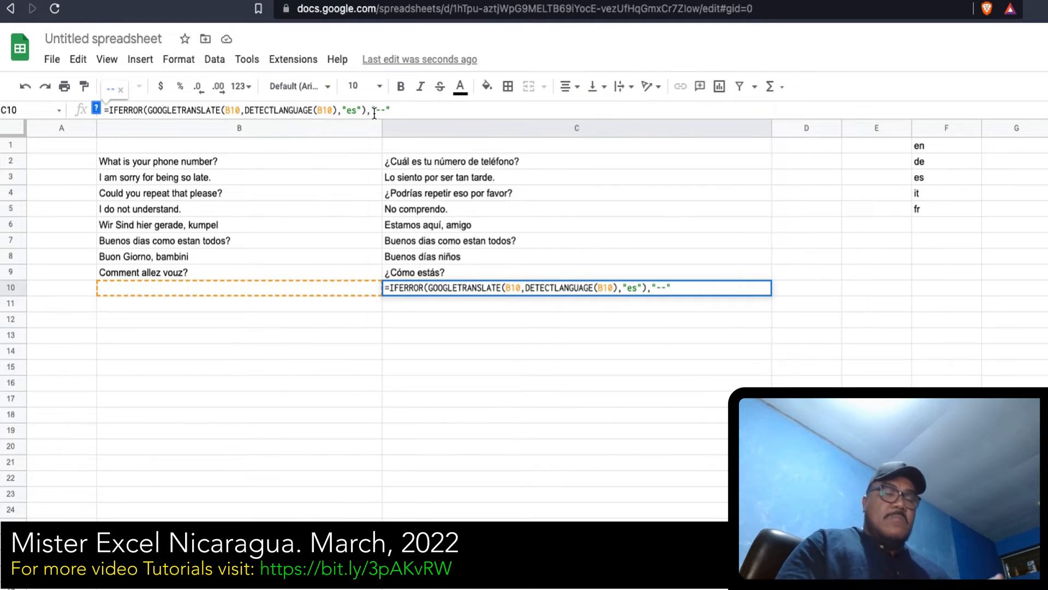
{"action": "type", "text": ")"}
{"action": "key", "text": "Return"}
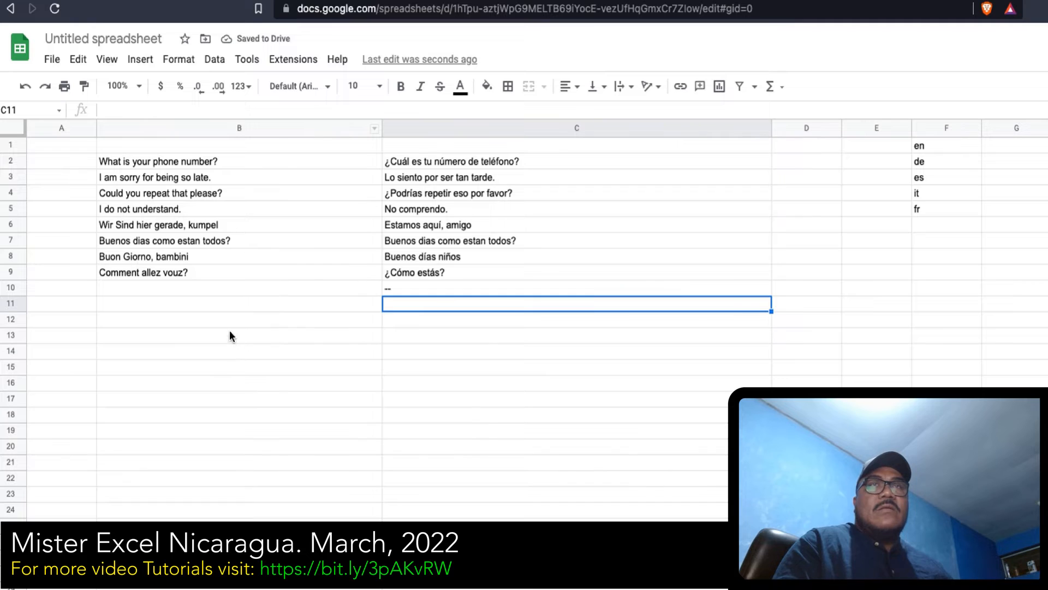
Step: Enter the Portuguese phrase "parabems pela casa" in B10
{"action": "left_click", "coordinate": [197, 288]}
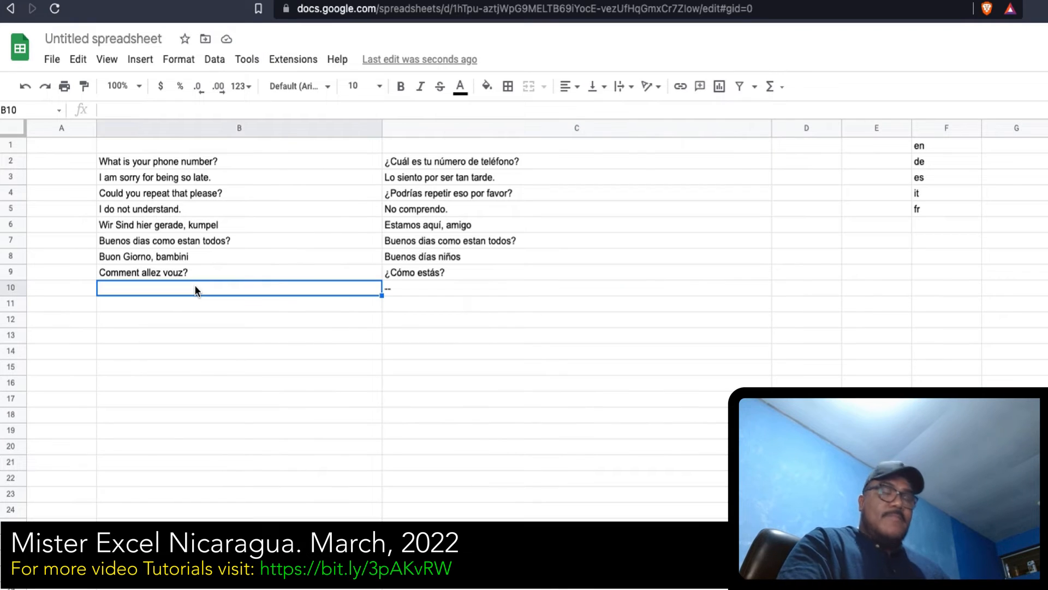
{"action": "type", "text": "par"}
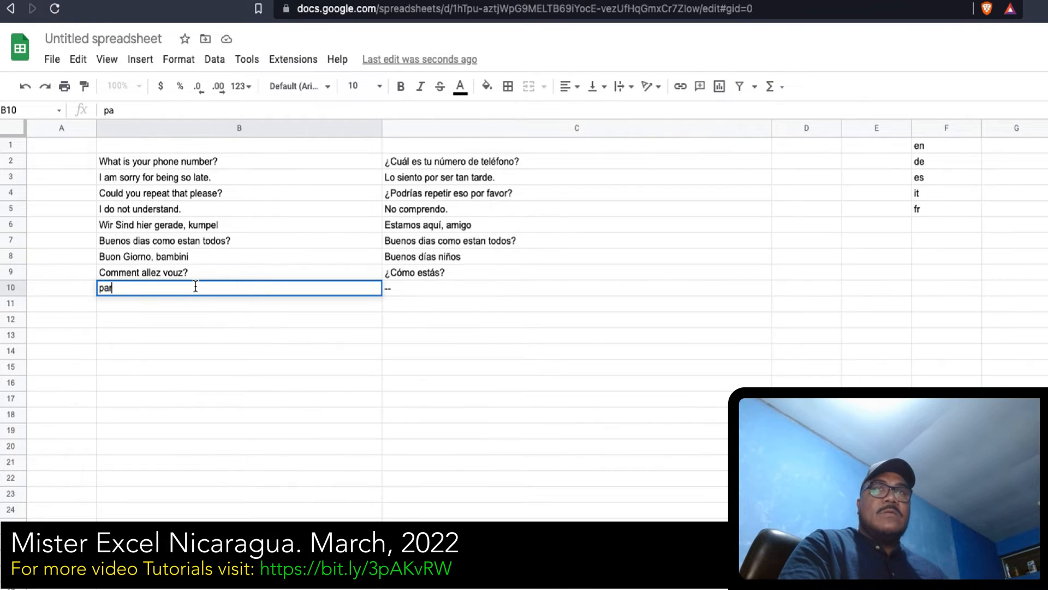
{"action": "type", "text": "abems"}
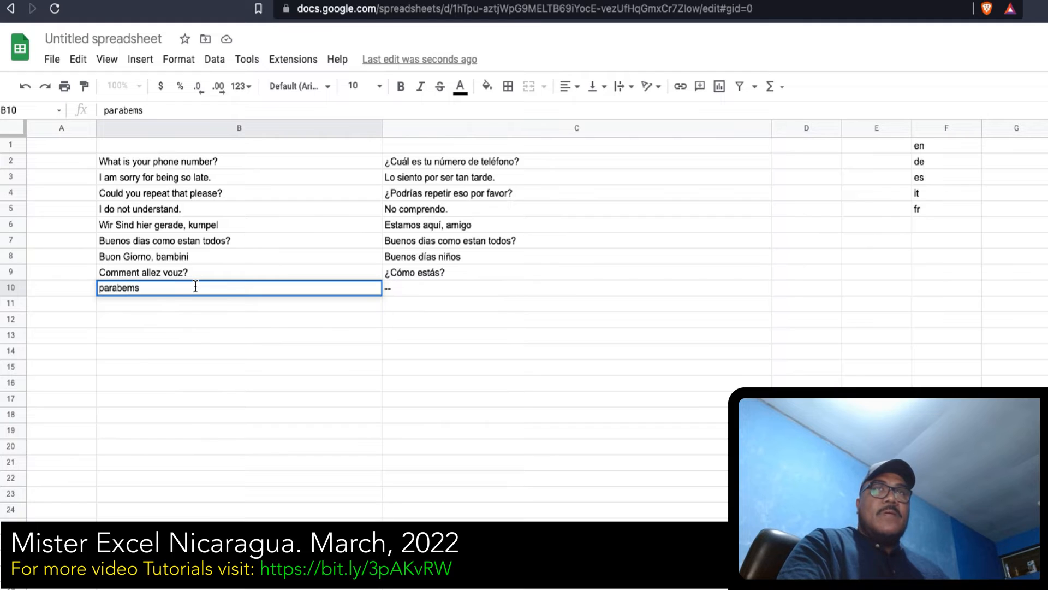
{"action": "type", "text": " pela "}
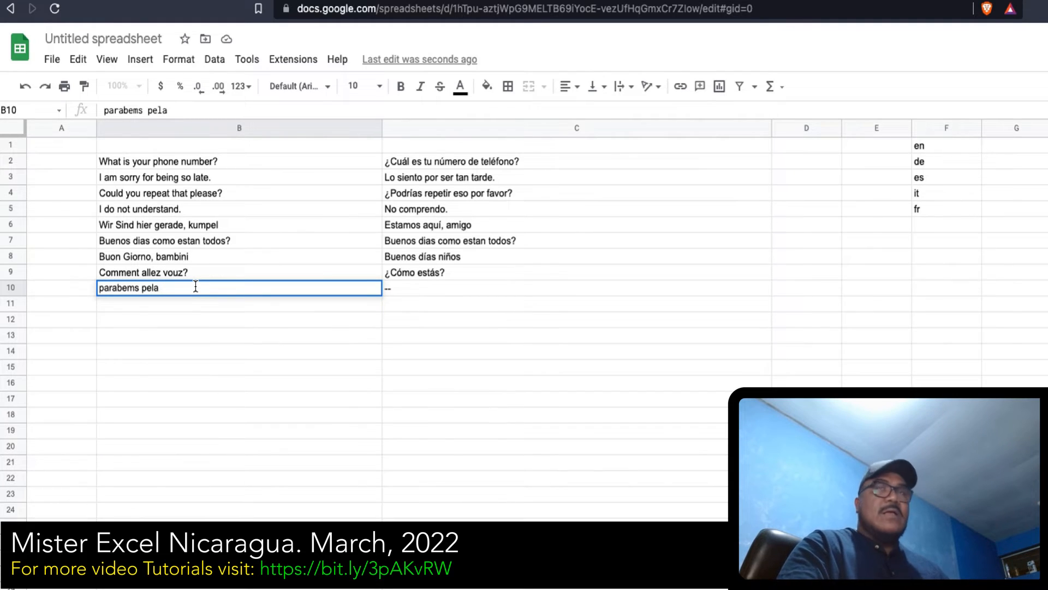
{"action": "type", "text": "casa"}
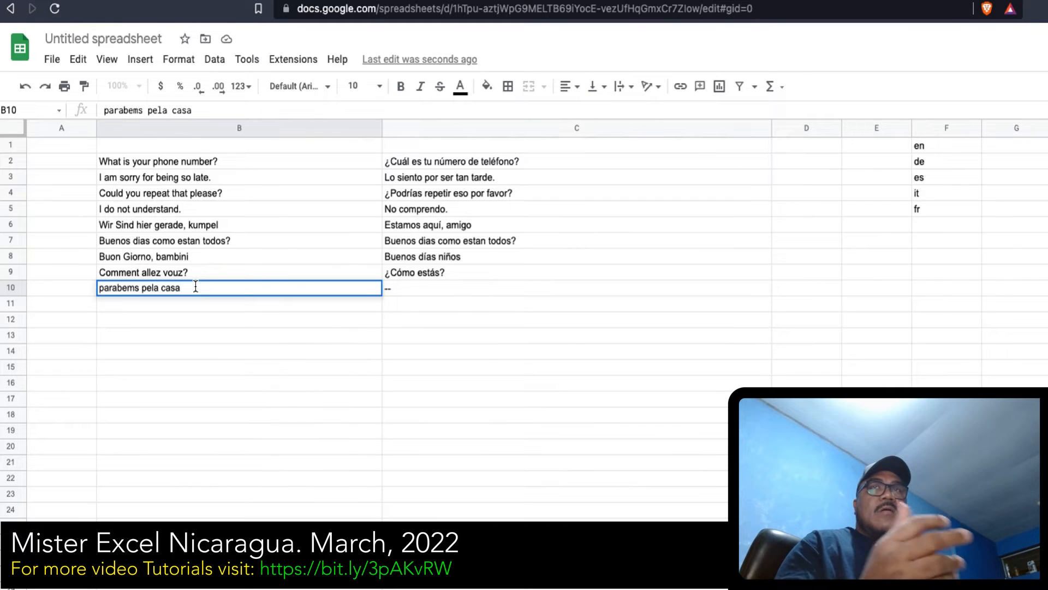
{"action": "key", "text": "Return"}
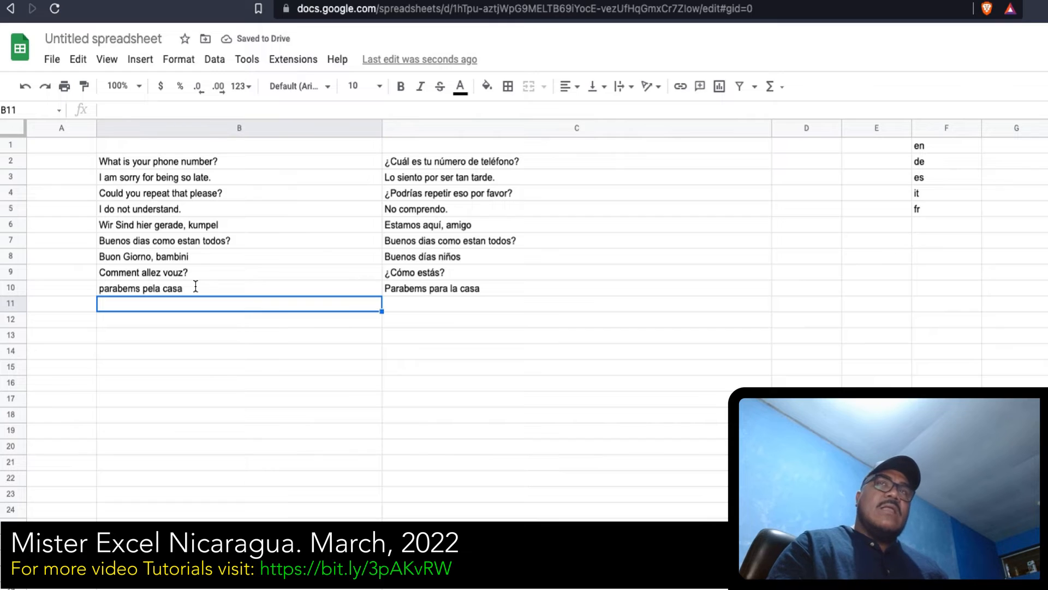
Step: Correct the spelling of the phrase in B10 to "parabens pela casa"
{"action": "left_click", "coordinate": [404, 289]}
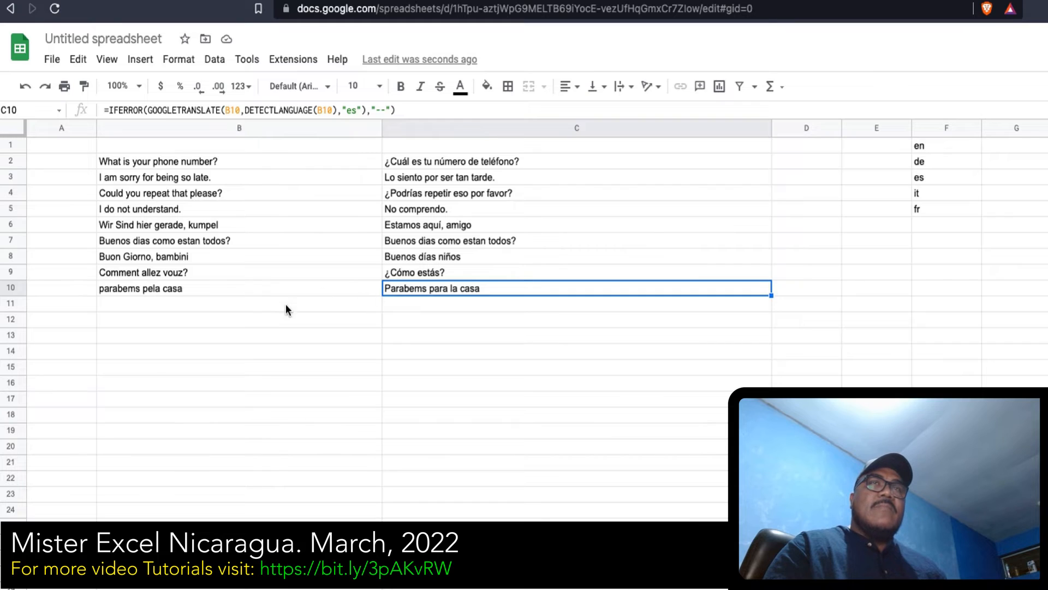
{"action": "left_click", "coordinate": [137, 291]}
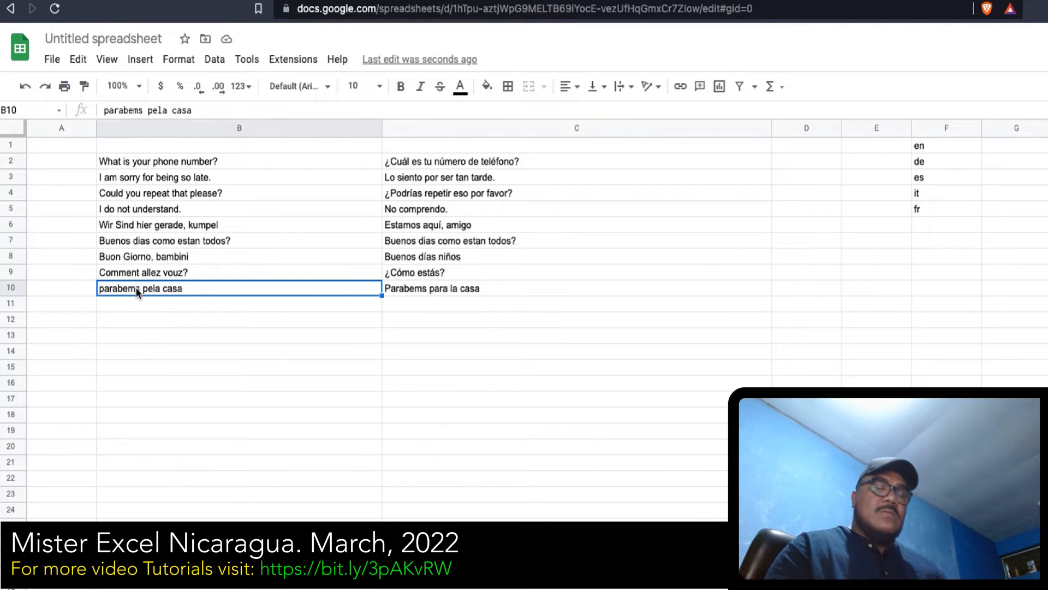
{"action": "double_click", "coordinate": [136, 288]}
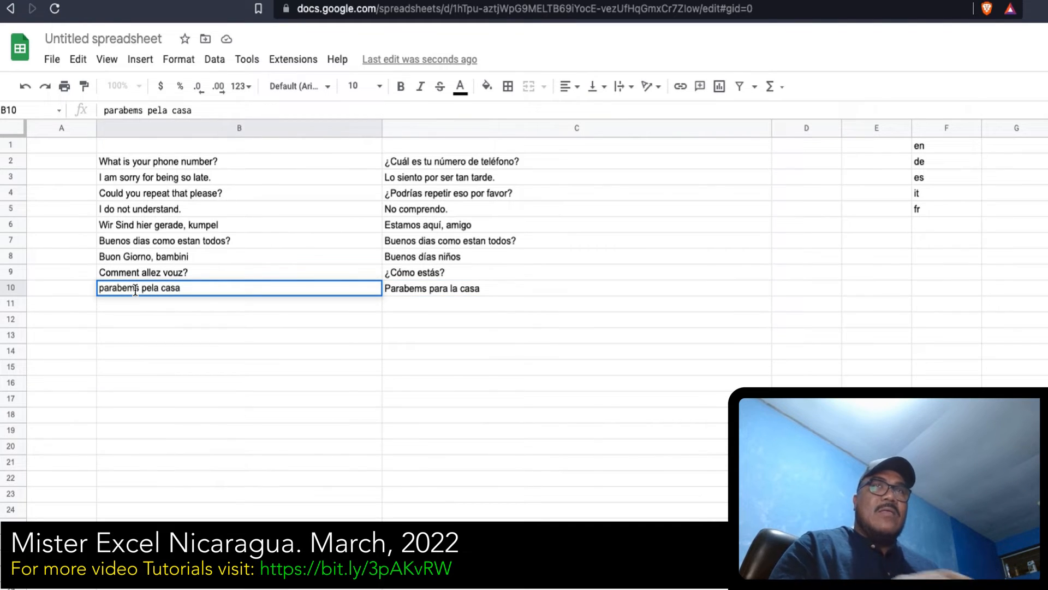
{"action": "key", "text": "BackSpace"}
{"action": "key", "text": "BackSpace"}
{"action": "key", "text": "BackSpace"}
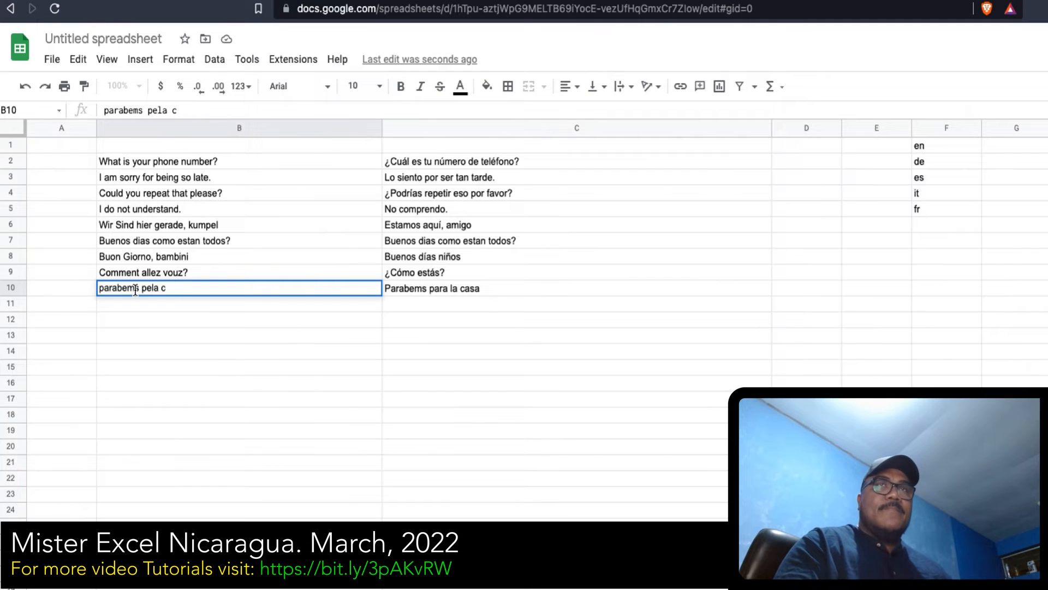
{"action": "key", "text": "BackSpace"}
{"action": "key", "text": "BackSpace"}
{"action": "key", "text": "BackSpace"}
{"action": "key", "text": "BackSpace"}
{"action": "key", "text": "BackSpace"}
{"action": "key", "text": "BackSpace"}
{"action": "key", "text": "BackSpace"}
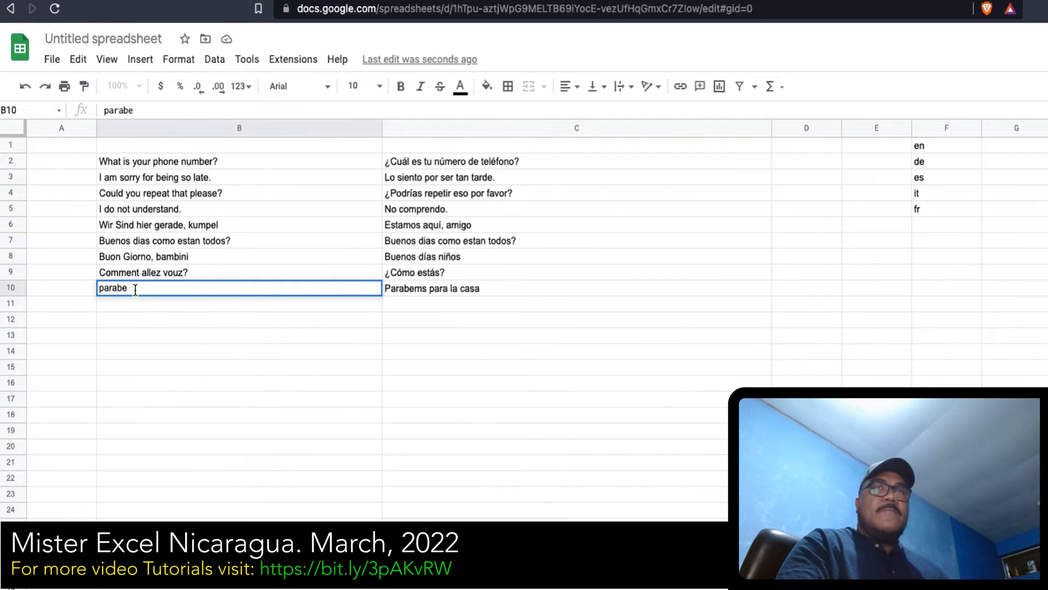
{"action": "type", "text": "ns pela casa"}
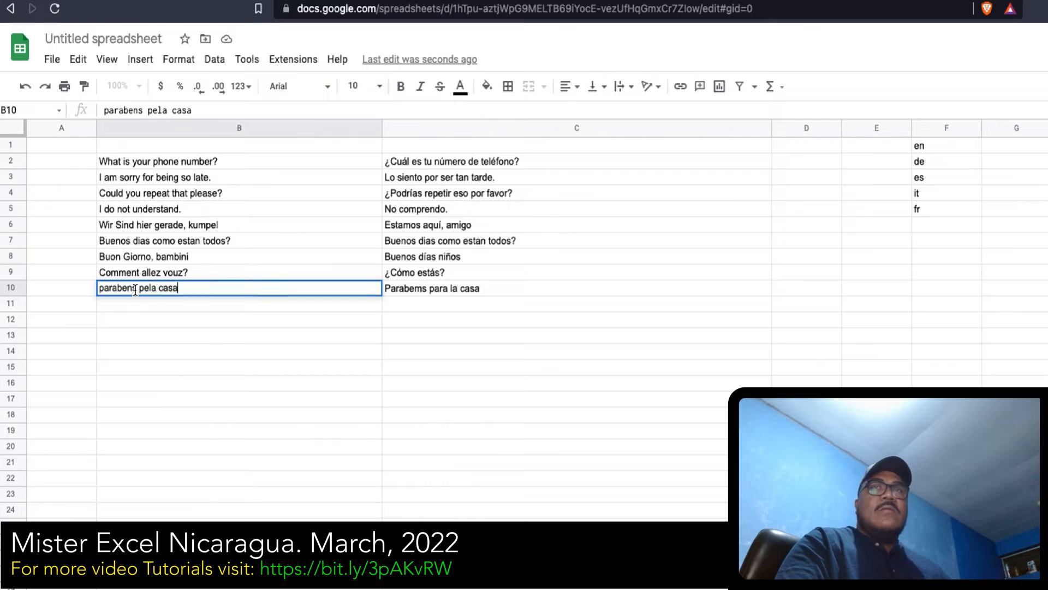
{"action": "key", "text": "Return"}
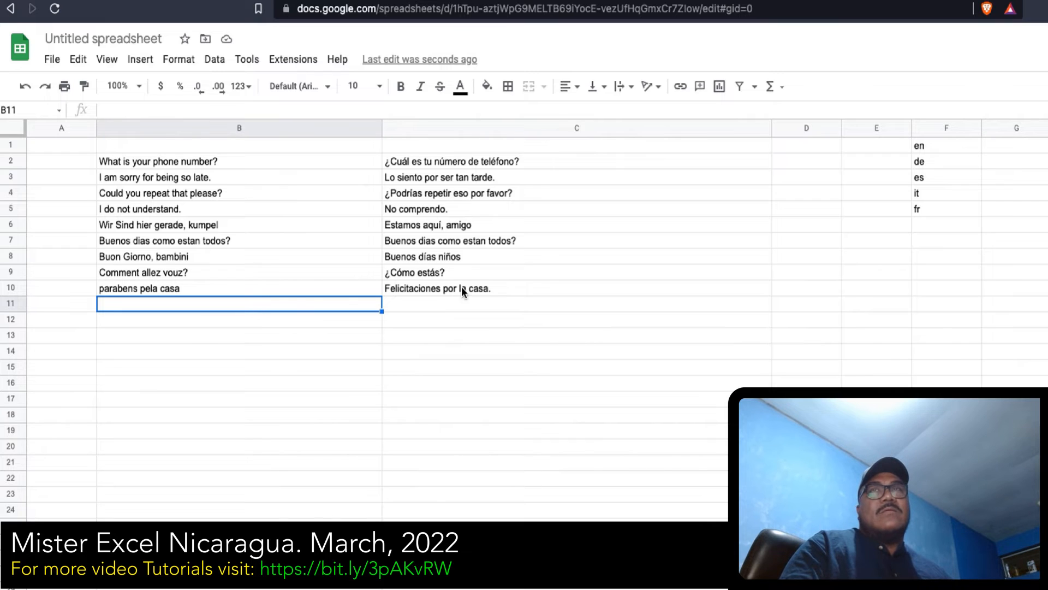
Step: Add a data validation dropdown to C1 that lists the language codes from the range F1:F5, and save it
{"action": "left_click", "coordinate": [555, 145]}
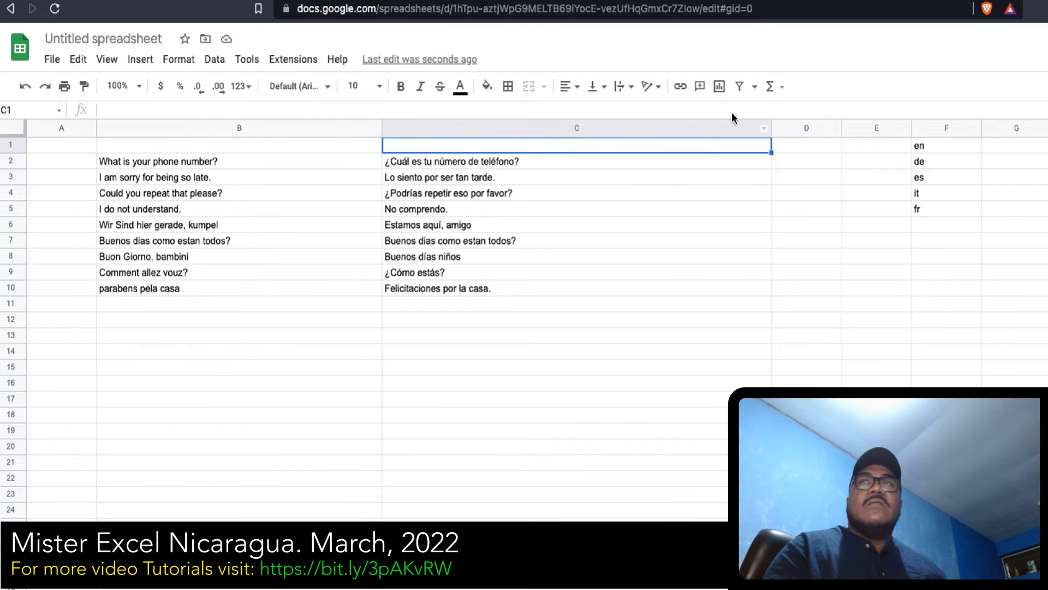
{"action": "left_click", "coordinate": [754, 88]}
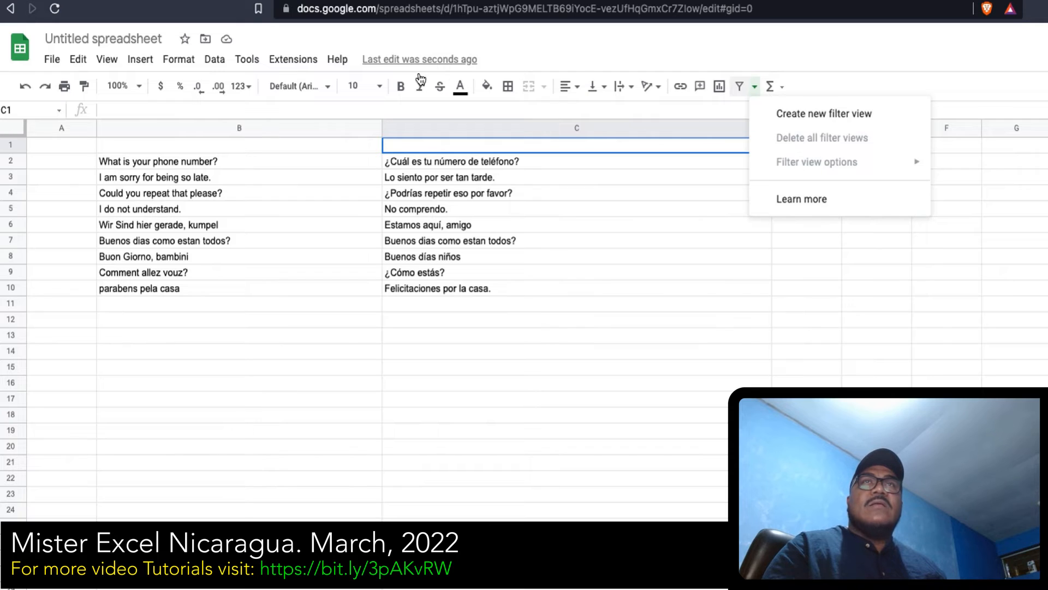
{"action": "left_click", "coordinate": [221, 62]}
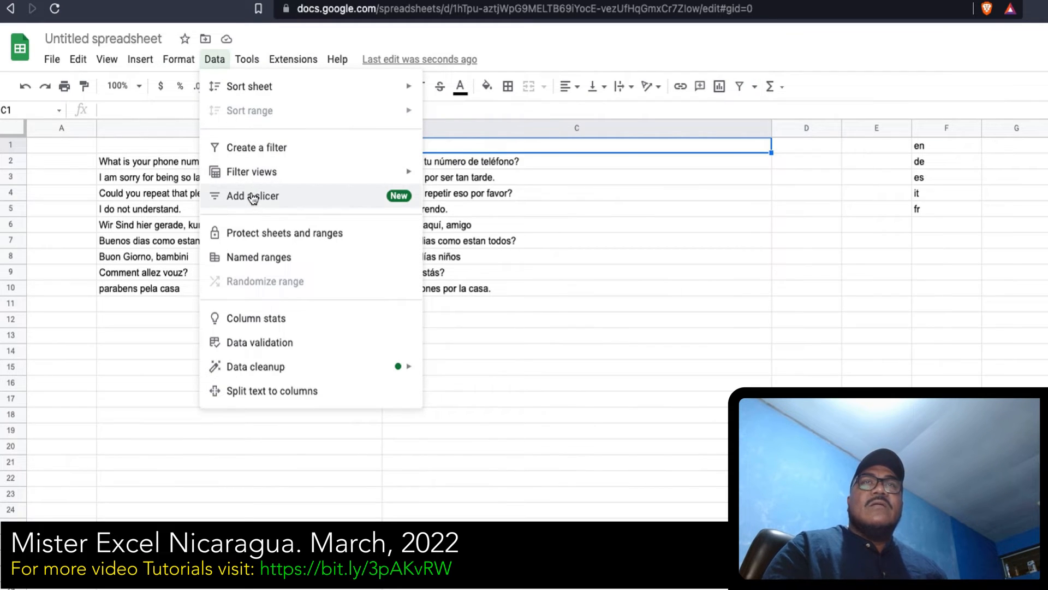
{"action": "left_click", "coordinate": [281, 352]}
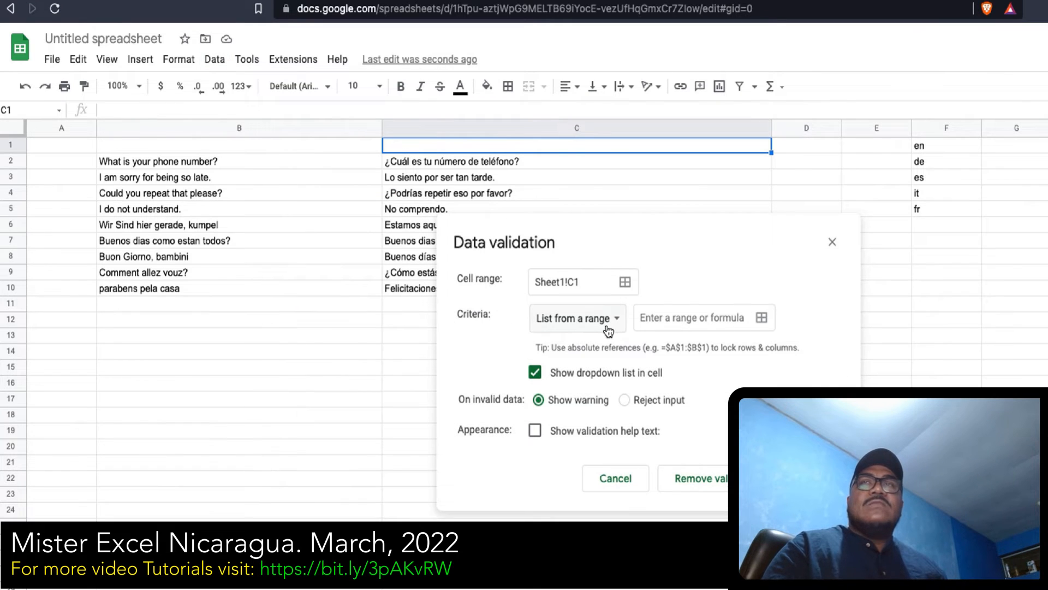
{"action": "left_click", "coordinate": [761, 319]}
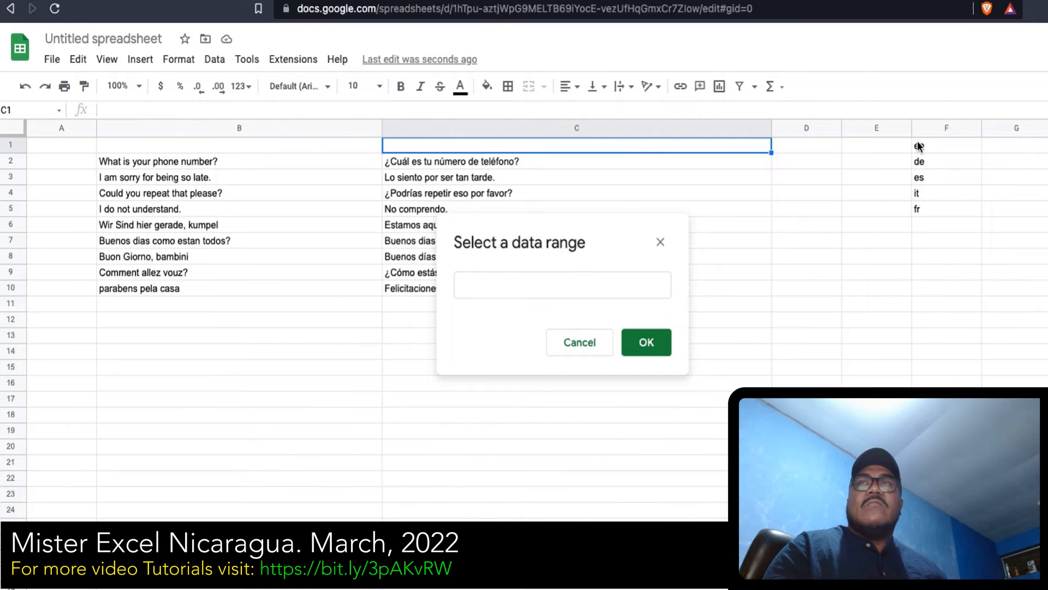
{"action": "left_click", "coordinate": [645, 283]}
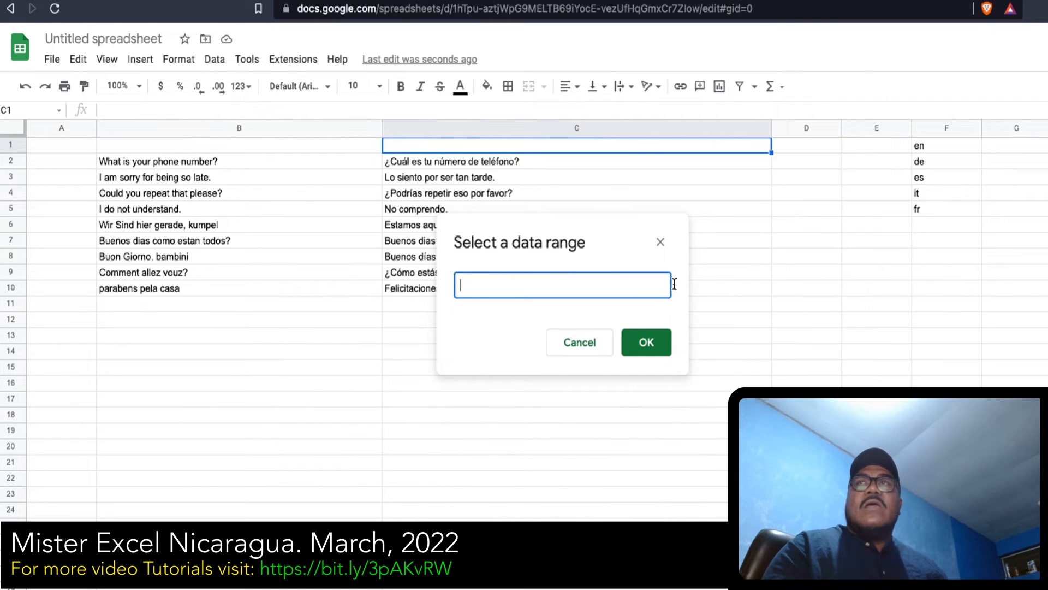
{"action": "left_click", "coordinate": [922, 145]}
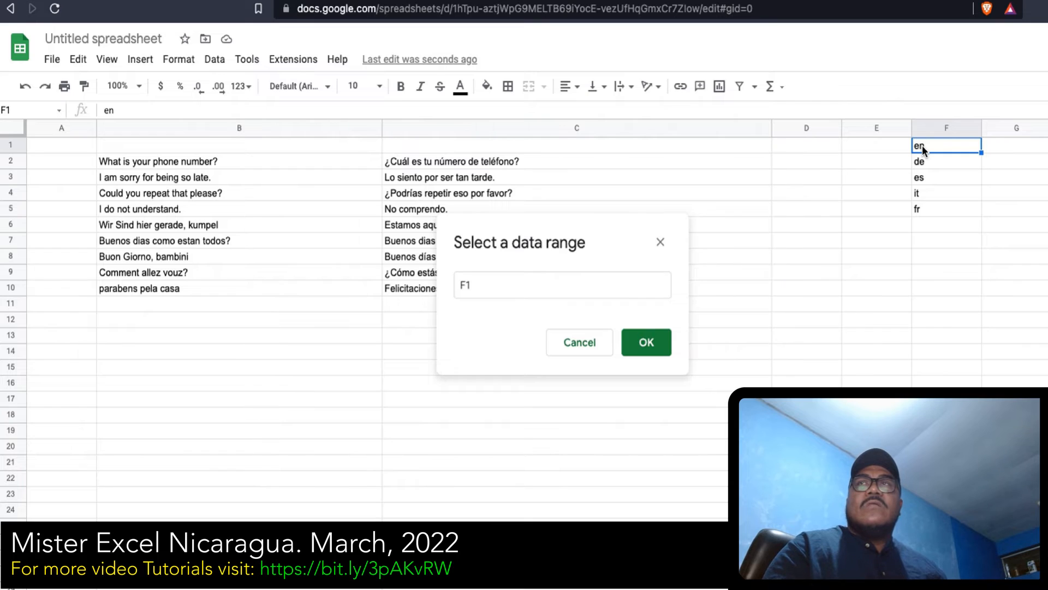
{"action": "left_click_drag", "start_coordinate": [922, 145], "coordinate": [916, 207]}
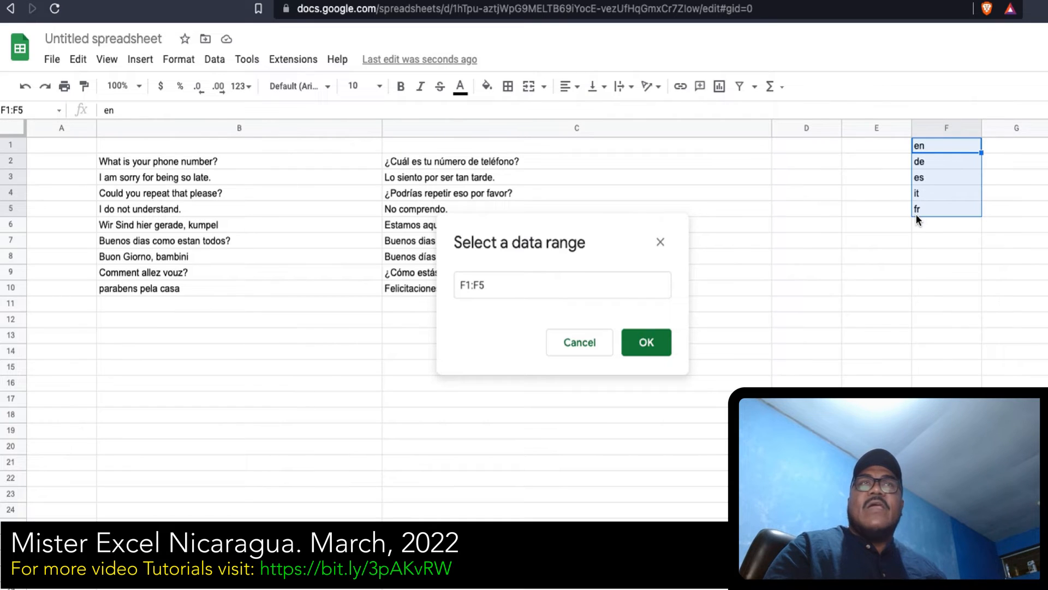
{"action": "left_click", "coordinate": [647, 342]}
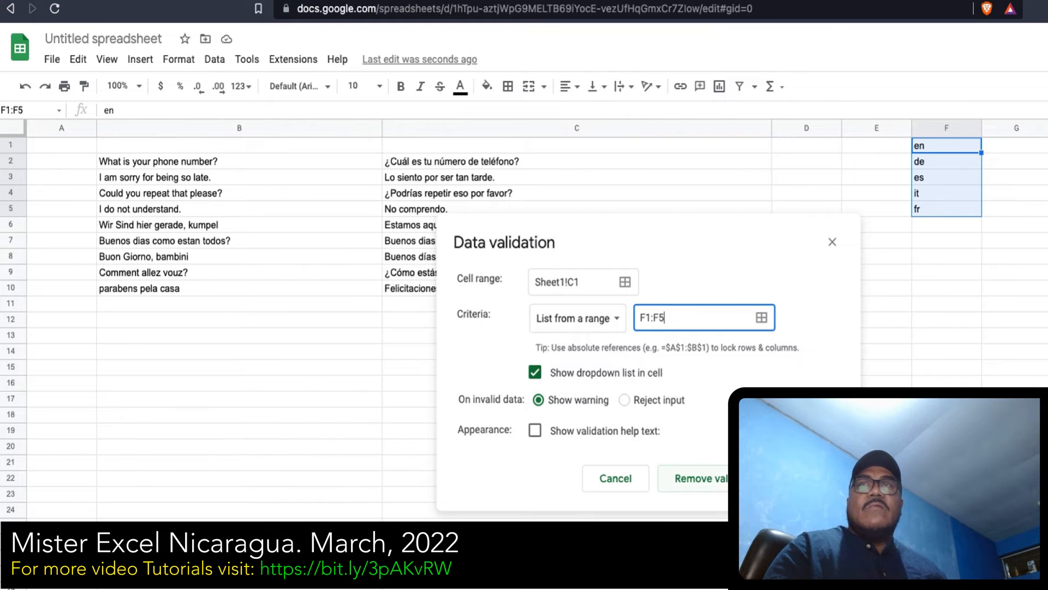
{"action": "left_click", "coordinate": [816, 478]}
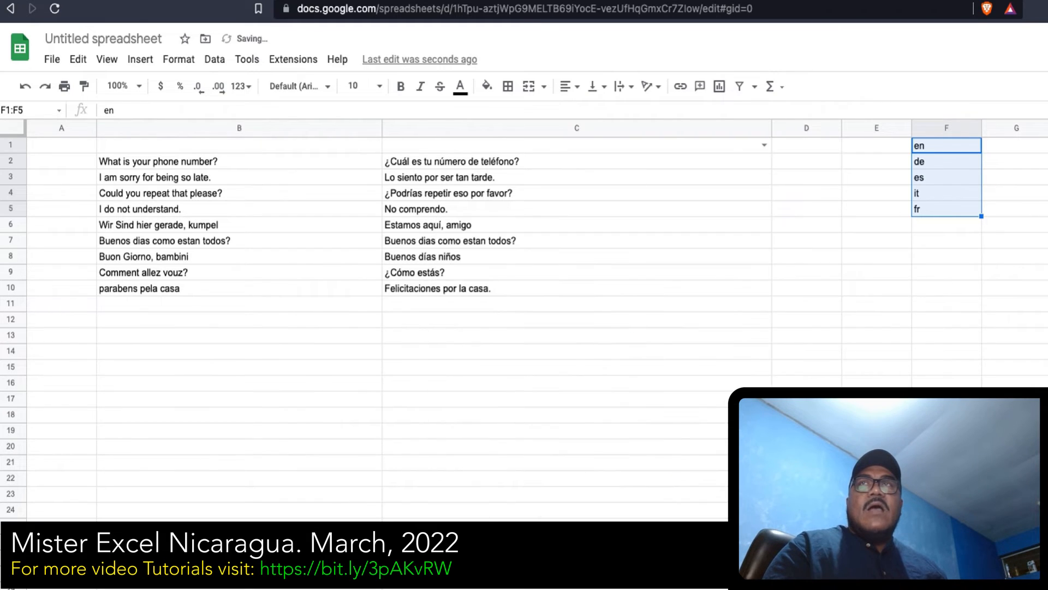
Step: Check the language codes offered by the C1 dropdown, and hide the source list in column F
{"action": "left_click", "coordinate": [763, 144]}
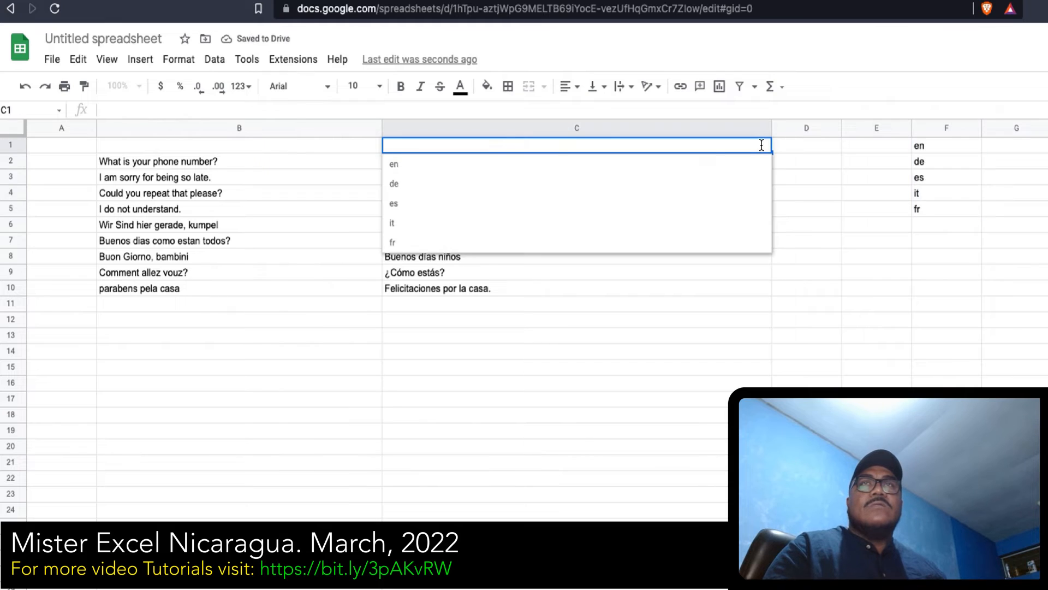
{"action": "left_click", "coordinate": [889, 177]}
{"action": "left_click", "coordinate": [933, 129]}
{"action": "right_click", "coordinate": [933, 129]}
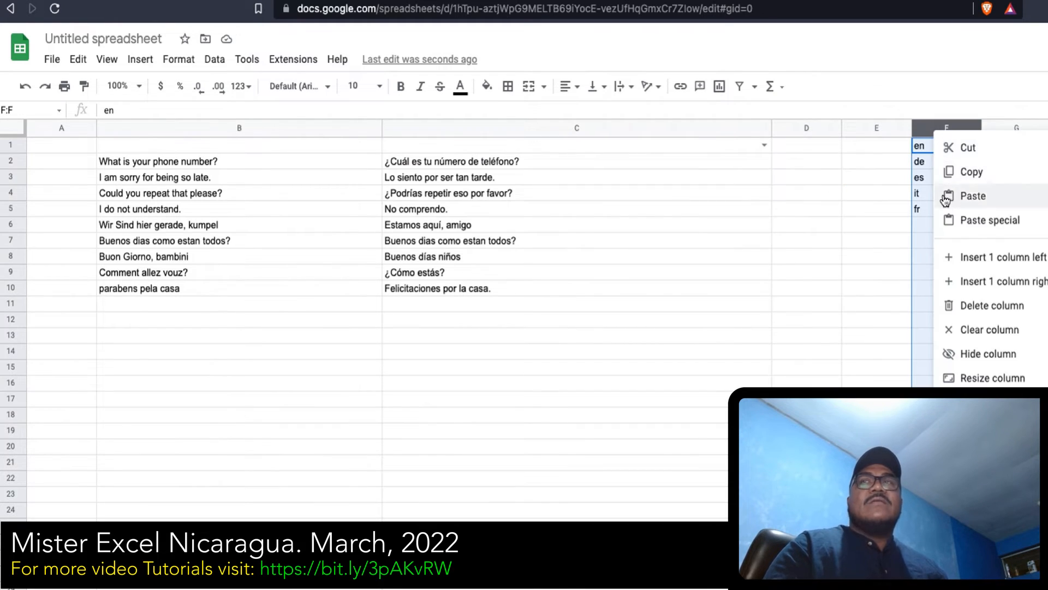
{"action": "left_click", "coordinate": [966, 352]}
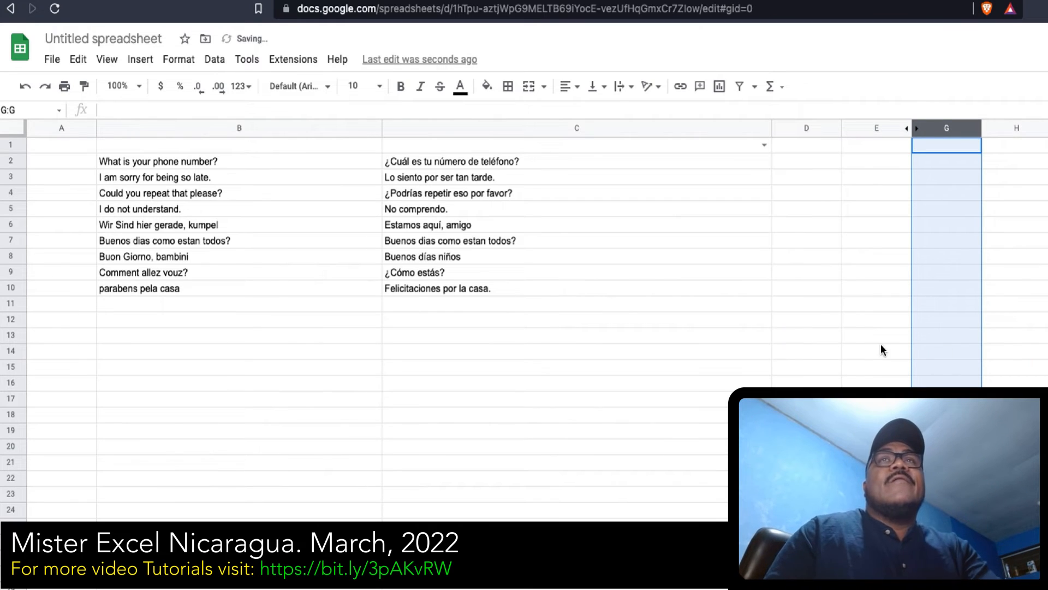
{"action": "left_click", "coordinate": [703, 309]}
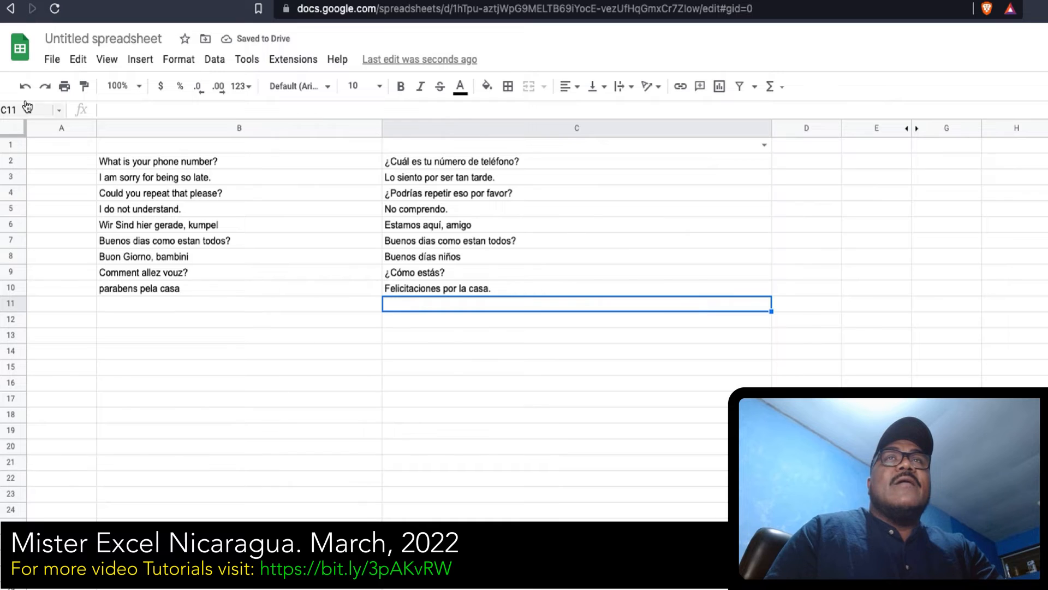
Step: Enter the label "SELECT YOUR TARGET LANGUAGE:" in B1
{"action": "left_click", "coordinate": [191, 145]}
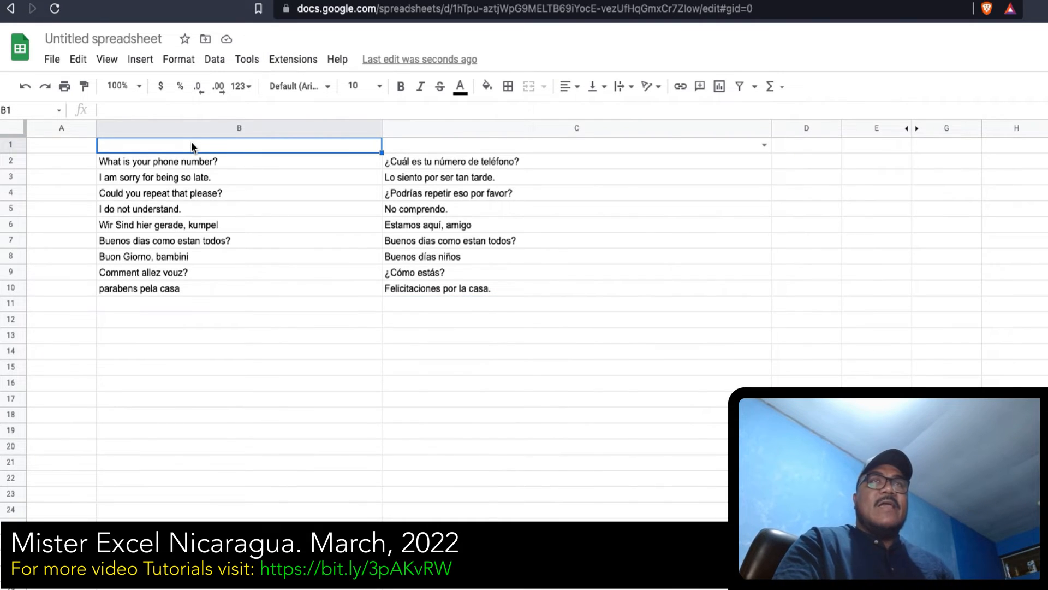
{"action": "type", "text": "SELECT"}
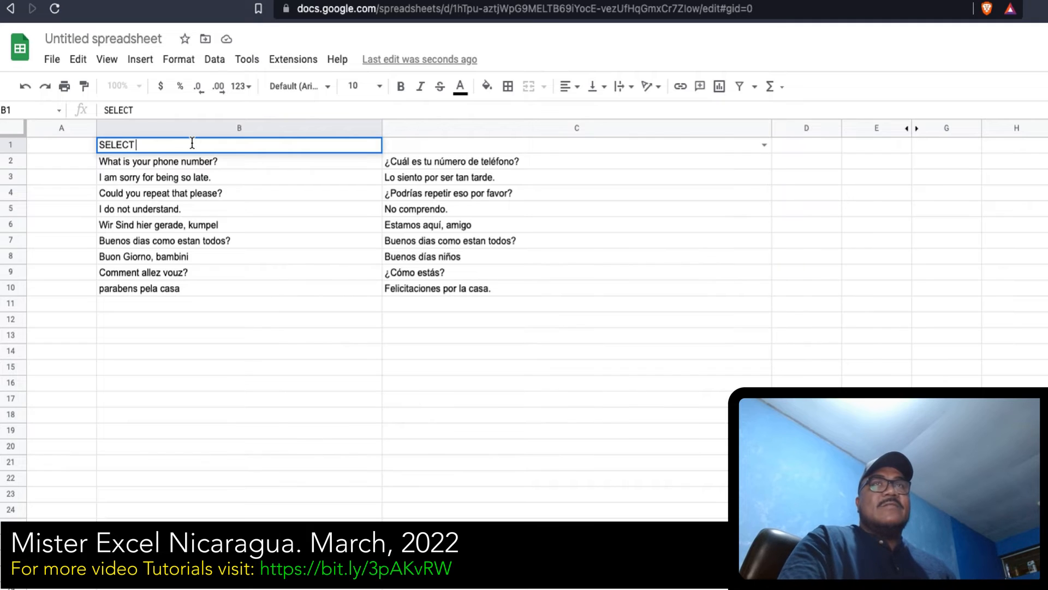
{"action": "type", "text": " YOUR TARG"}
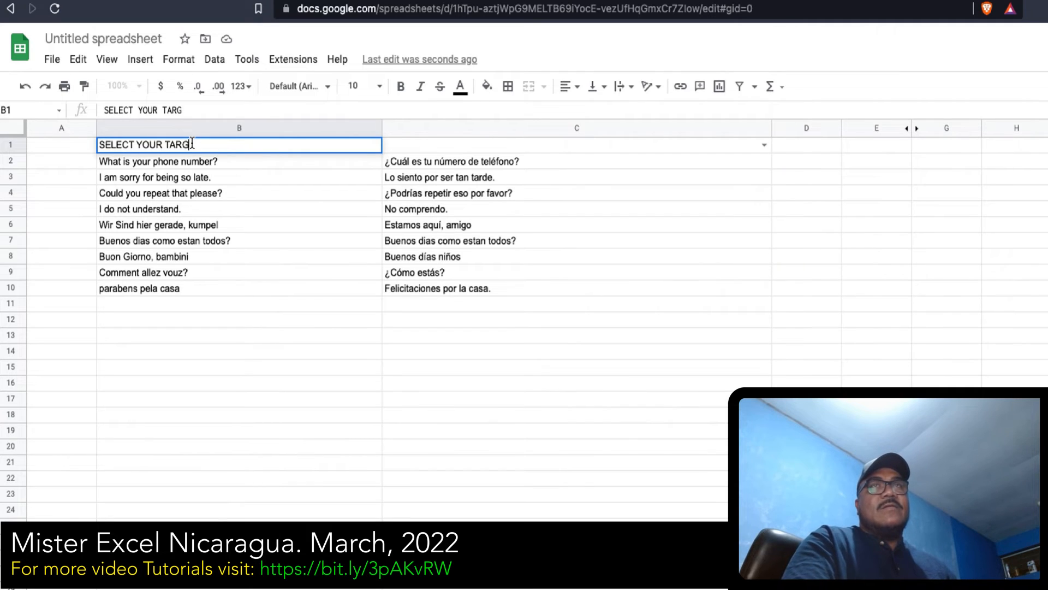
{"action": "type", "text": "ET LANGUA"}
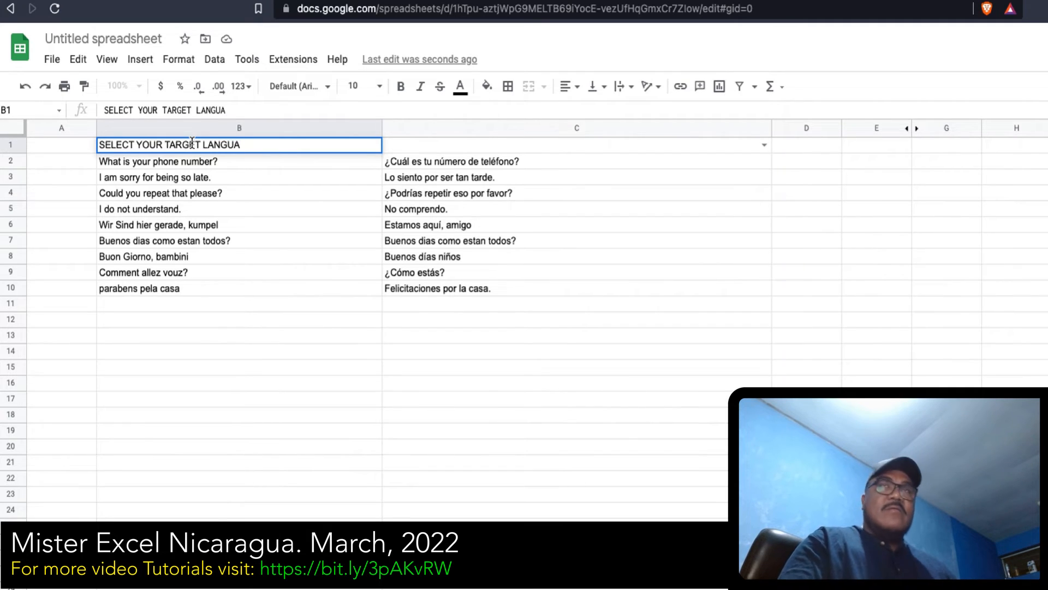
{"action": "type", "text": "GE:"}
{"action": "key", "text": "Return"}
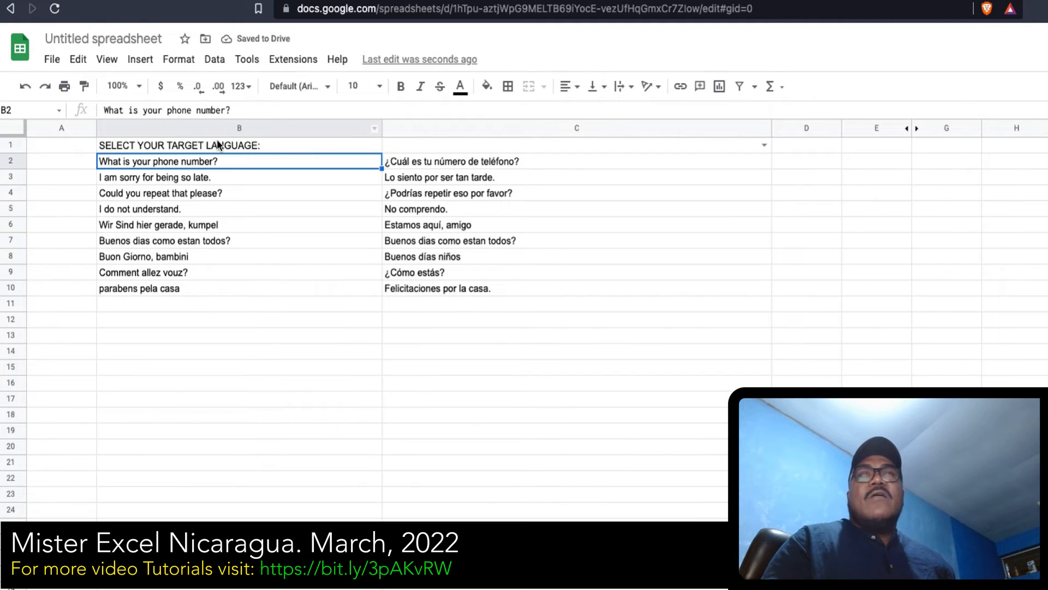
Step: Insert one empty row above the target language label row
{"action": "left_click", "coordinate": [217, 144]}
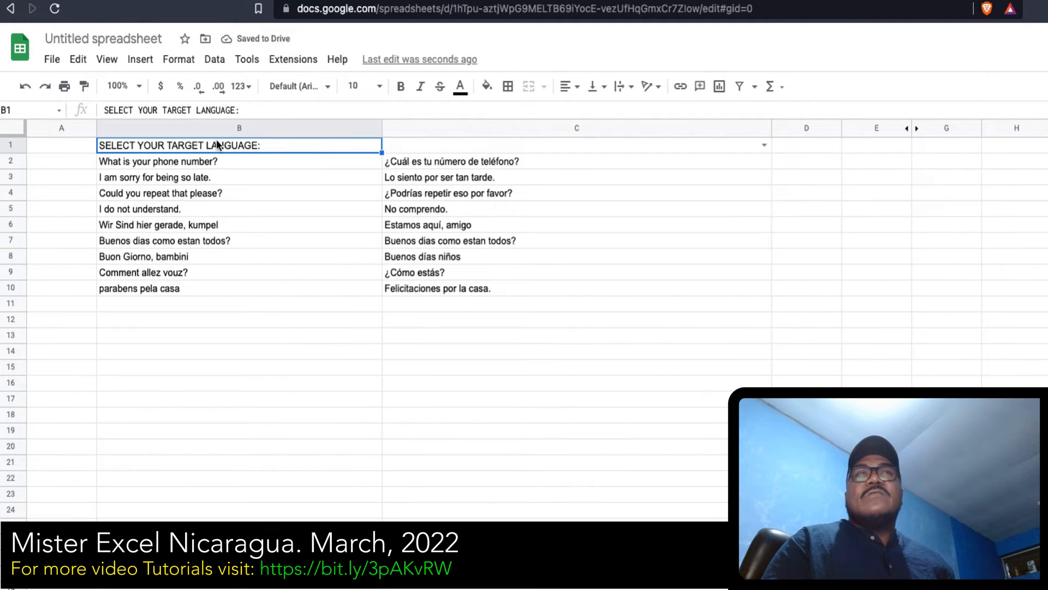
{"action": "left_click", "coordinate": [8, 145]}
{"action": "right_click", "coordinate": [8, 145]}
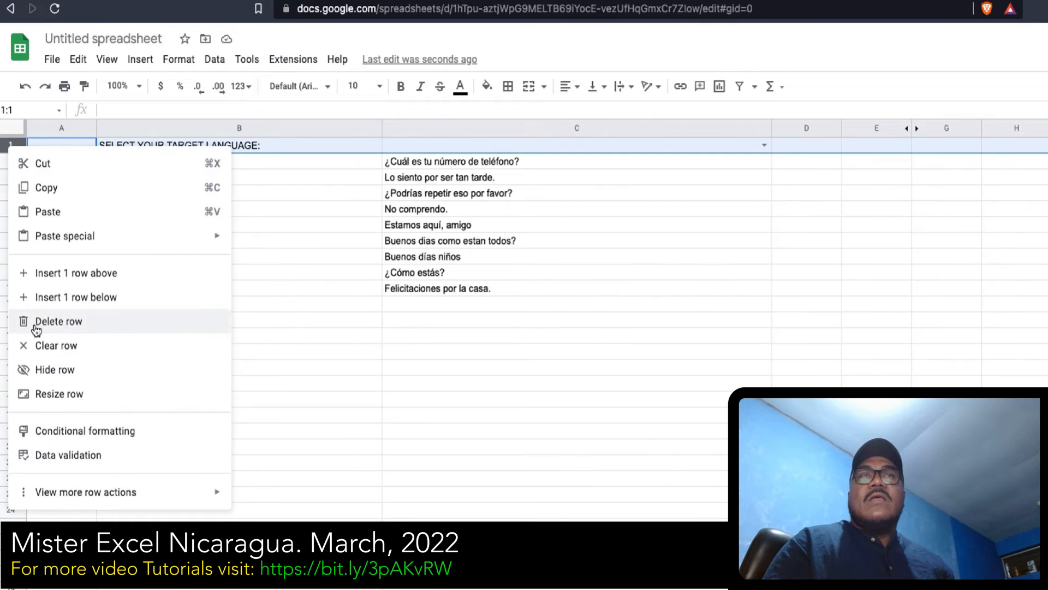
{"action": "left_click", "coordinate": [41, 277]}
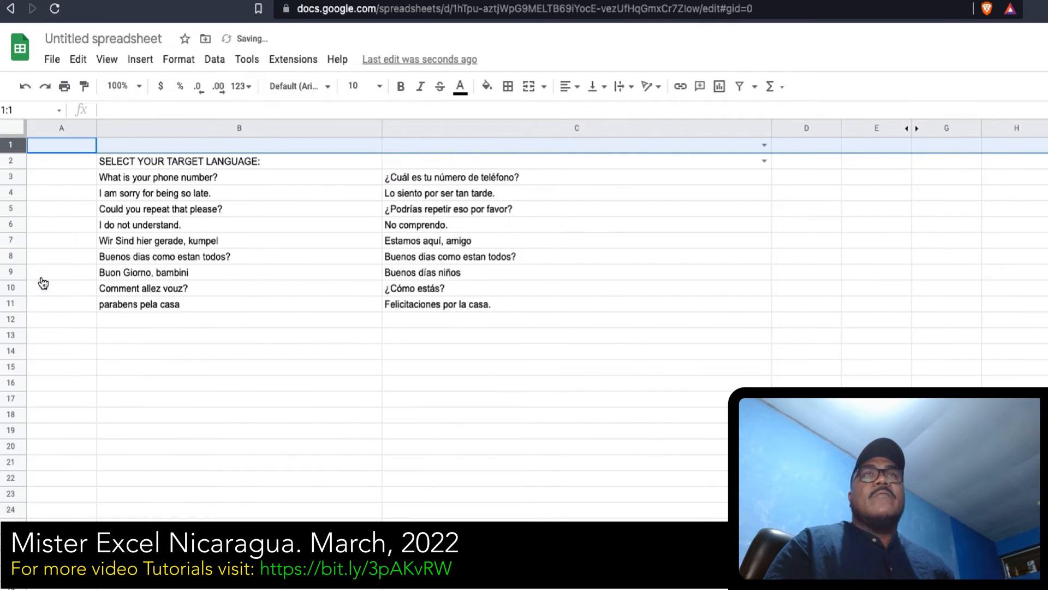
{"action": "left_click", "coordinate": [323, 372]}
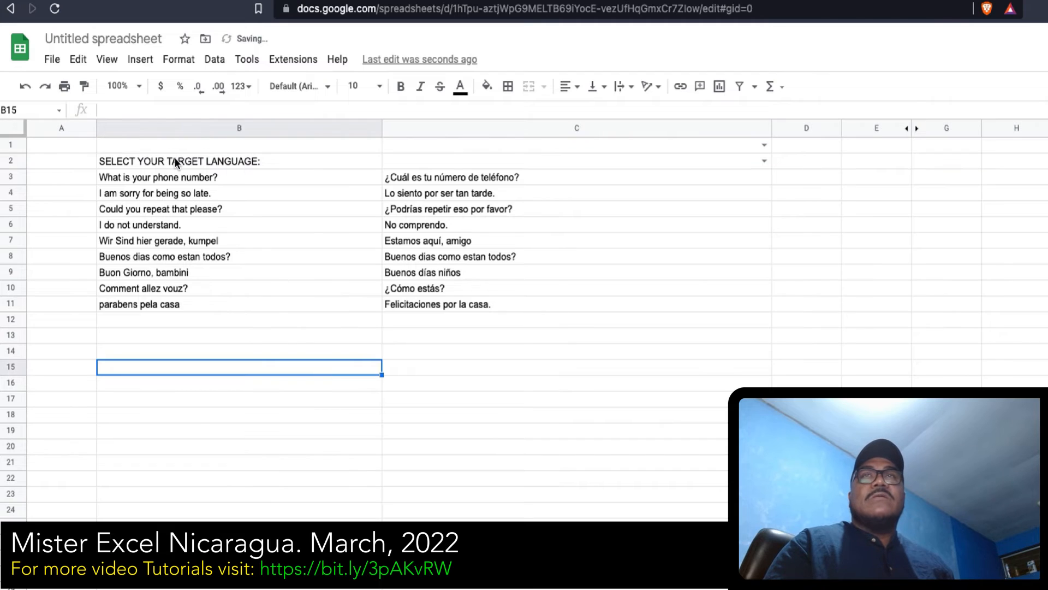
Step: Apply an outer border around the range B2:C18
{"action": "left_click_drag", "start_coordinate": [175, 157], "coordinate": [396, 304]}
{"action": "left_click_drag", "start_coordinate": [484, 307], "coordinate": [480, 421]}
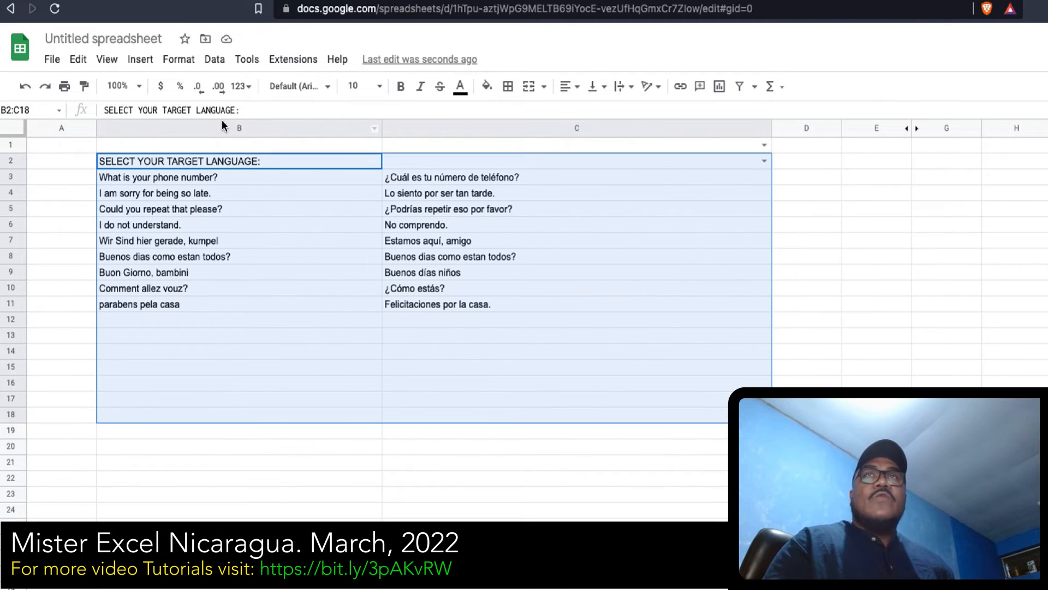
{"action": "left_click", "coordinate": [508, 88]}
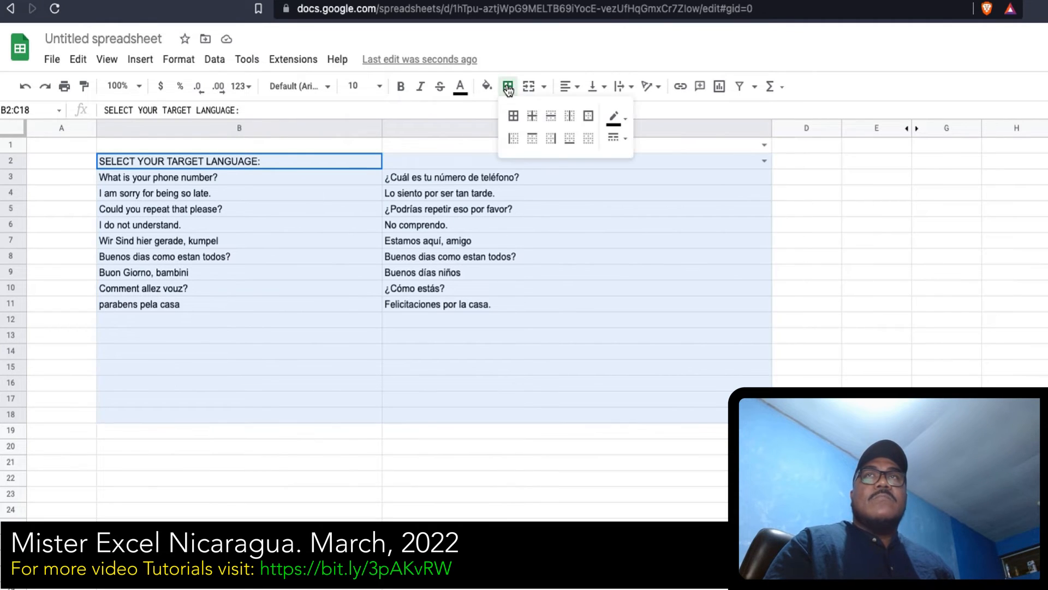
{"action": "left_click", "coordinate": [587, 116]}
{"action": "left_click", "coordinate": [288, 402]}
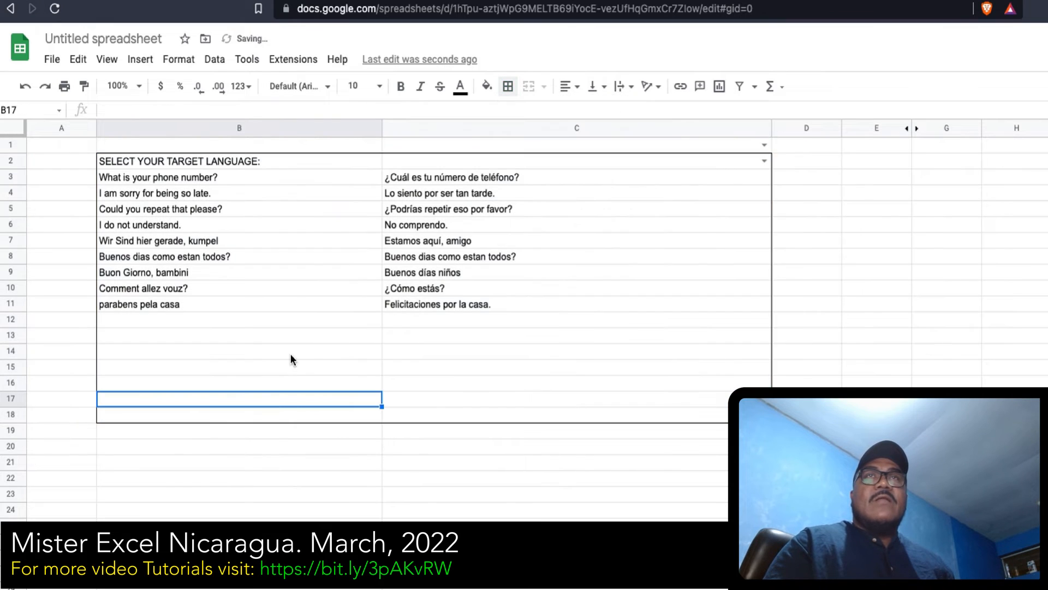
Step: Fill the label cell B2 and the dropdown cell C2 with light gray
{"action": "left_click", "coordinate": [197, 161]}
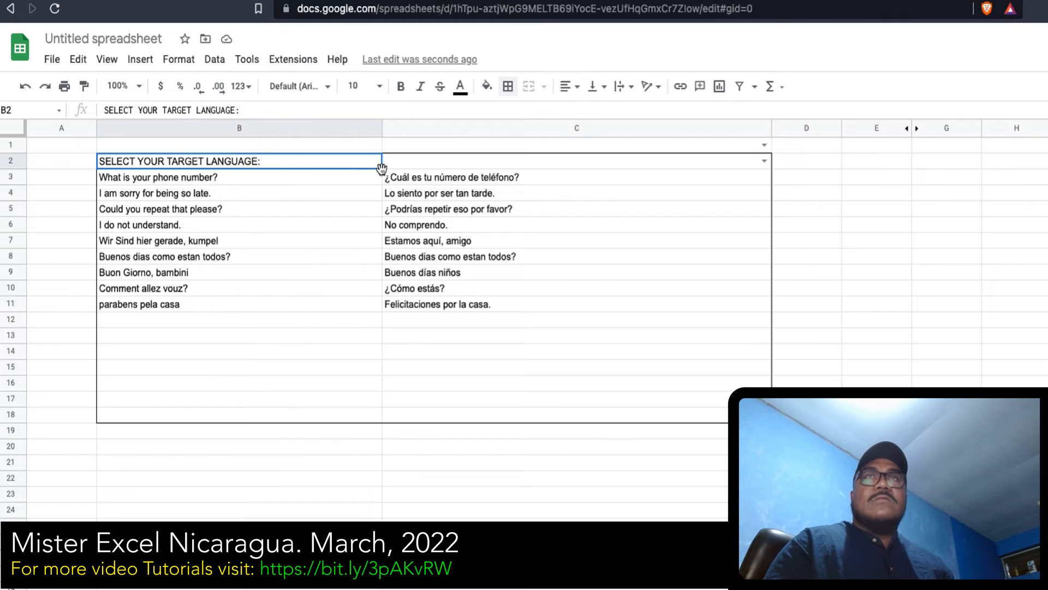
{"action": "left_click", "coordinate": [487, 86]}
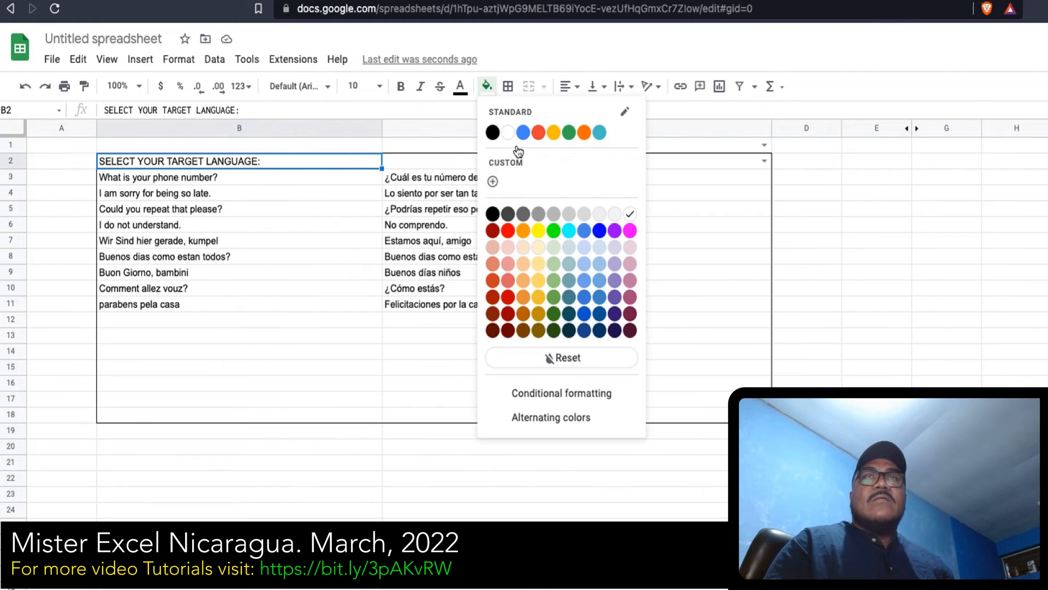
{"action": "left_click", "coordinate": [539, 213]}
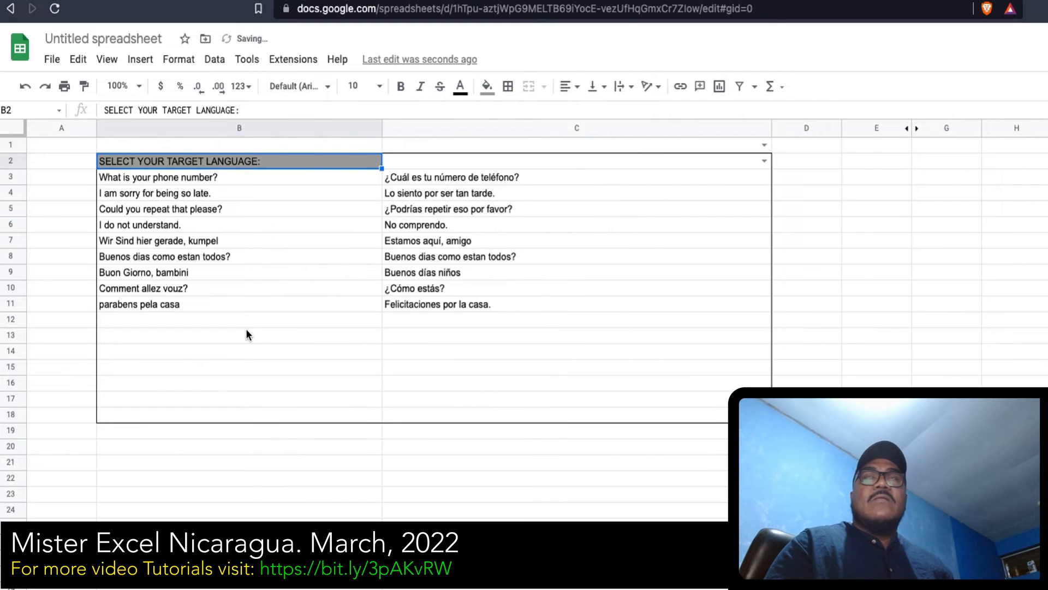
{"action": "left_click", "coordinate": [486, 85]}
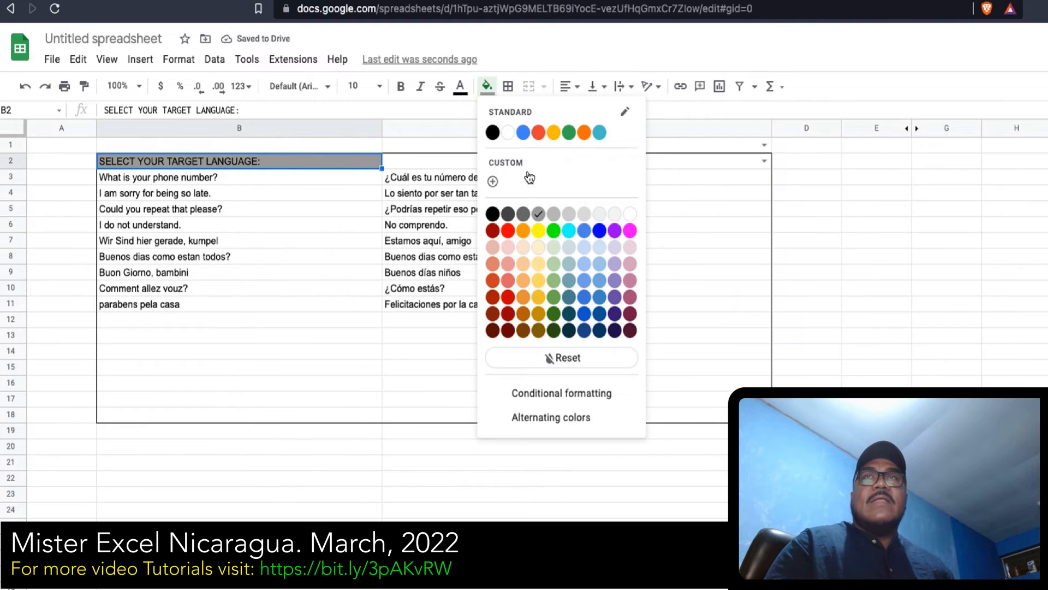
{"action": "left_click", "coordinate": [578, 212]}
{"action": "left_click", "coordinate": [335, 336]}
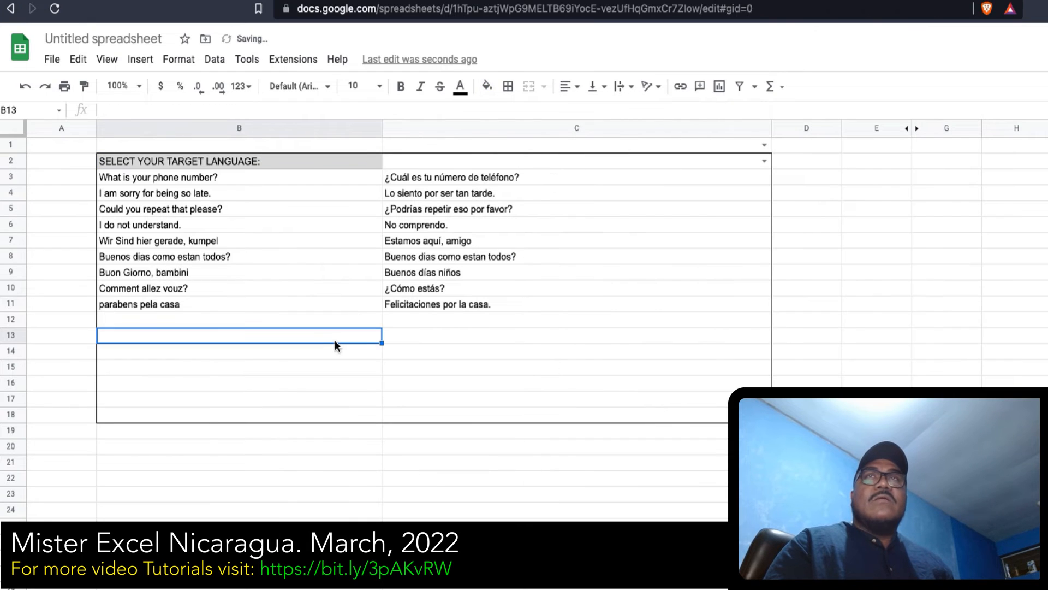
{"action": "left_click", "coordinate": [445, 164]}
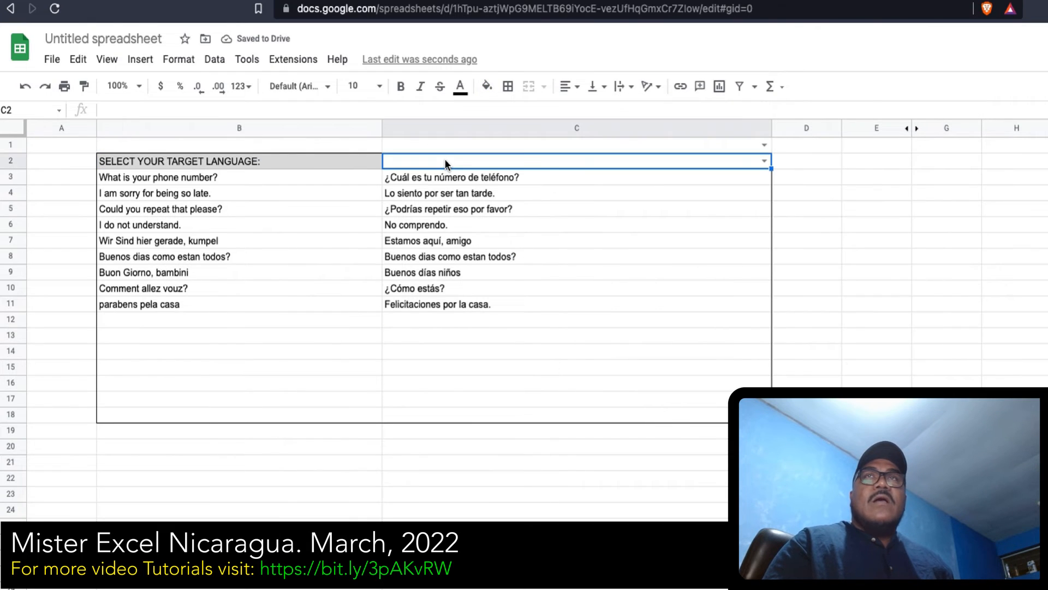
{"action": "left_click", "coordinate": [485, 89]}
{"action": "left_click", "coordinate": [568, 213]}
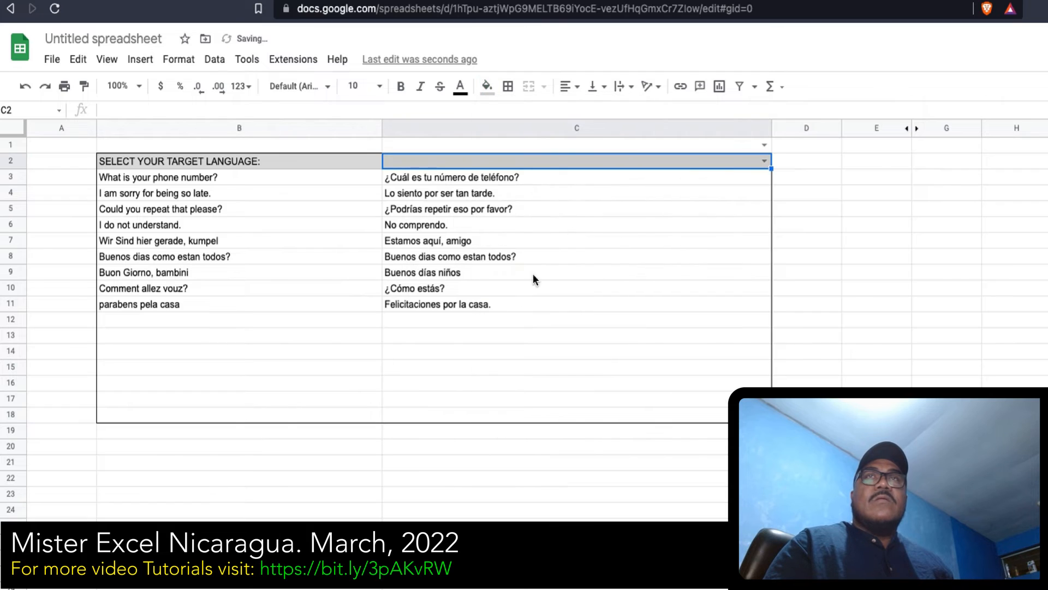
{"action": "left_click", "coordinate": [328, 335]}
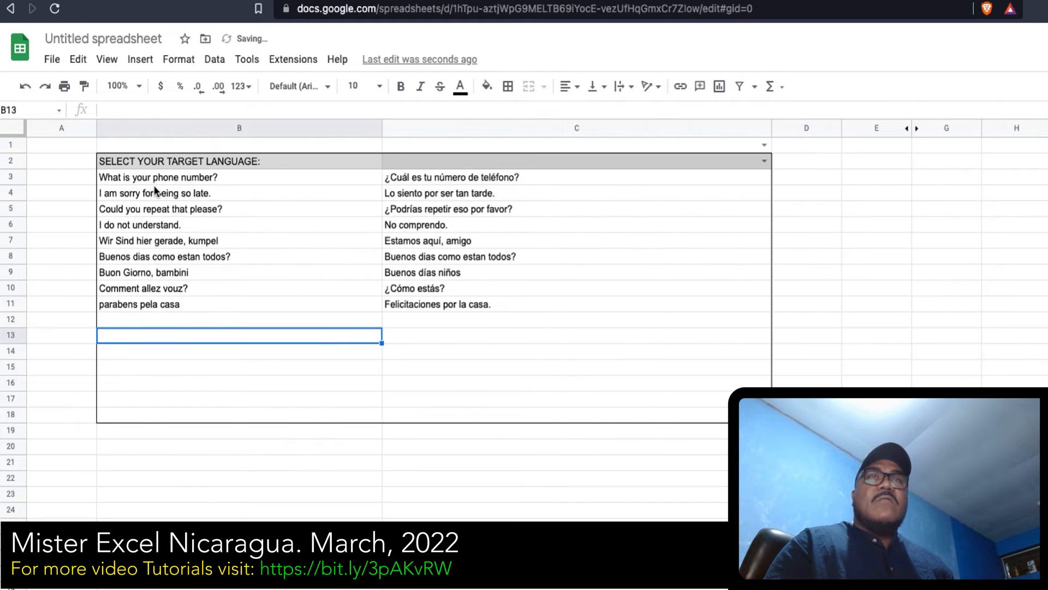
Step: Fill the source phrase range B3:B18 with a pale blue color
{"action": "left_click_drag", "start_coordinate": [133, 176], "coordinate": [149, 411]}
{"action": "left_click", "coordinate": [487, 86]}
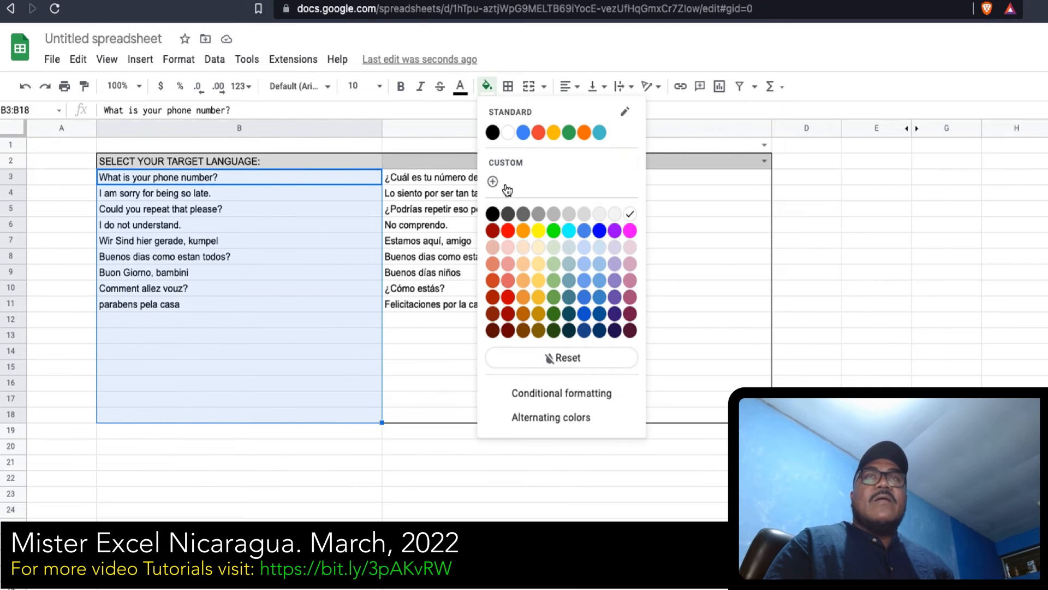
{"action": "left_click", "coordinate": [571, 251]}
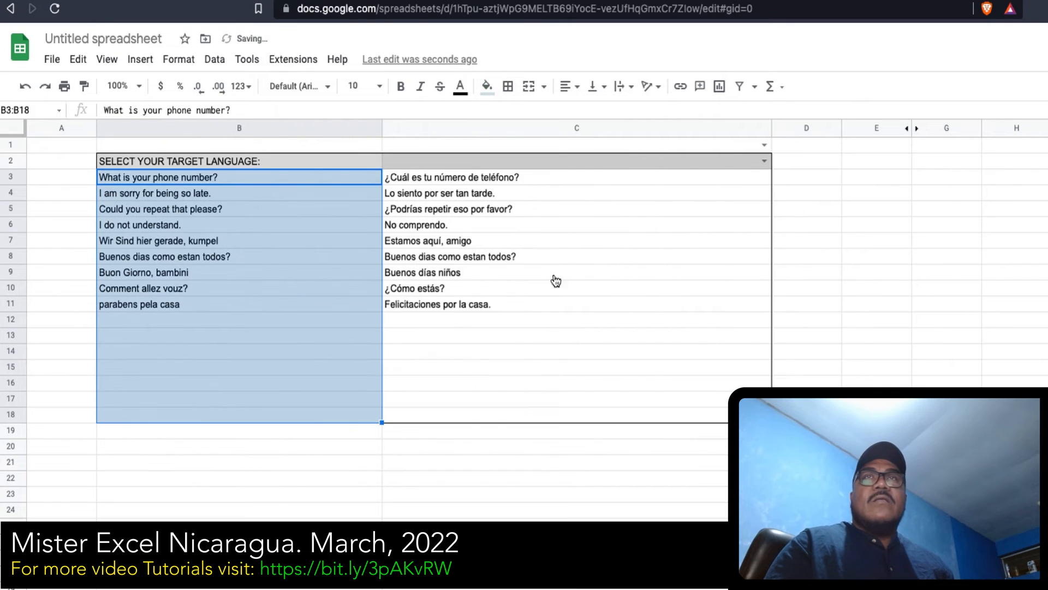
{"action": "left_click", "coordinate": [240, 338]}
Step: Fill the translation range C3:C18 with light green
{"action": "left_click_drag", "start_coordinate": [408, 174], "coordinate": [408, 418]}
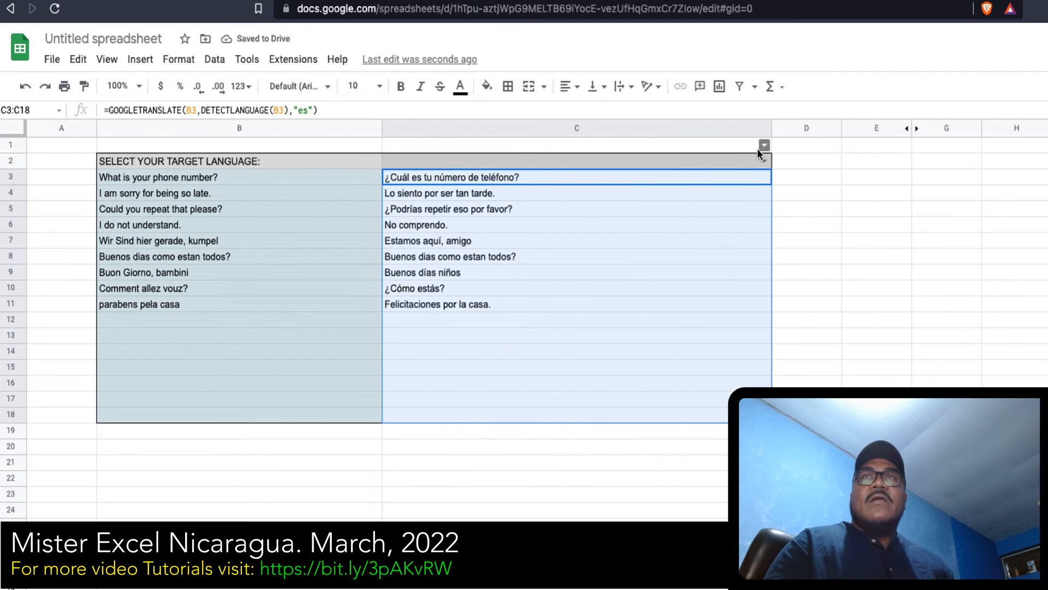
{"action": "left_click", "coordinate": [486, 87]}
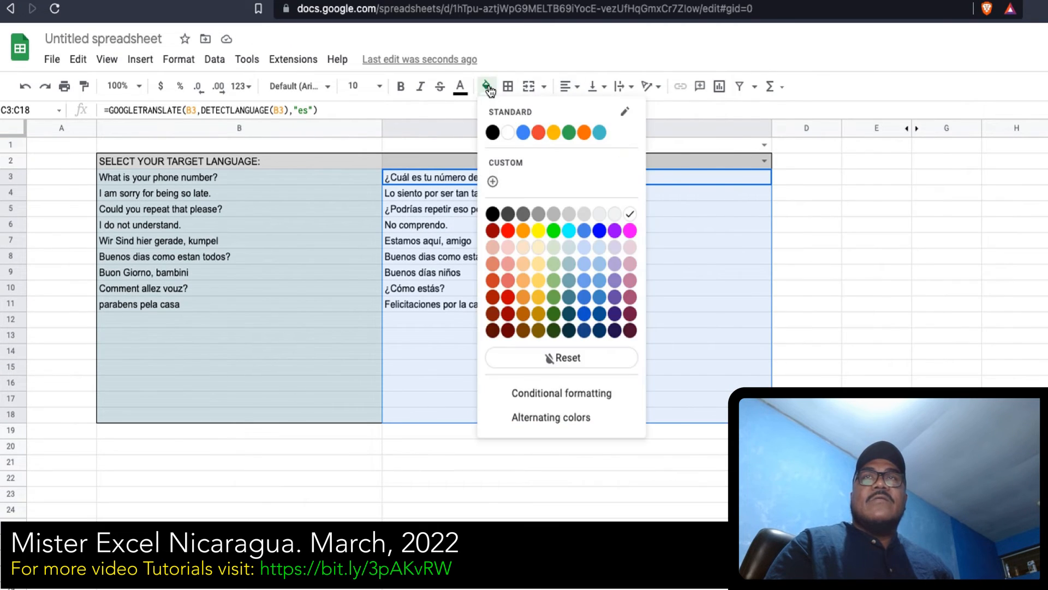
{"action": "left_click", "coordinate": [550, 263]}
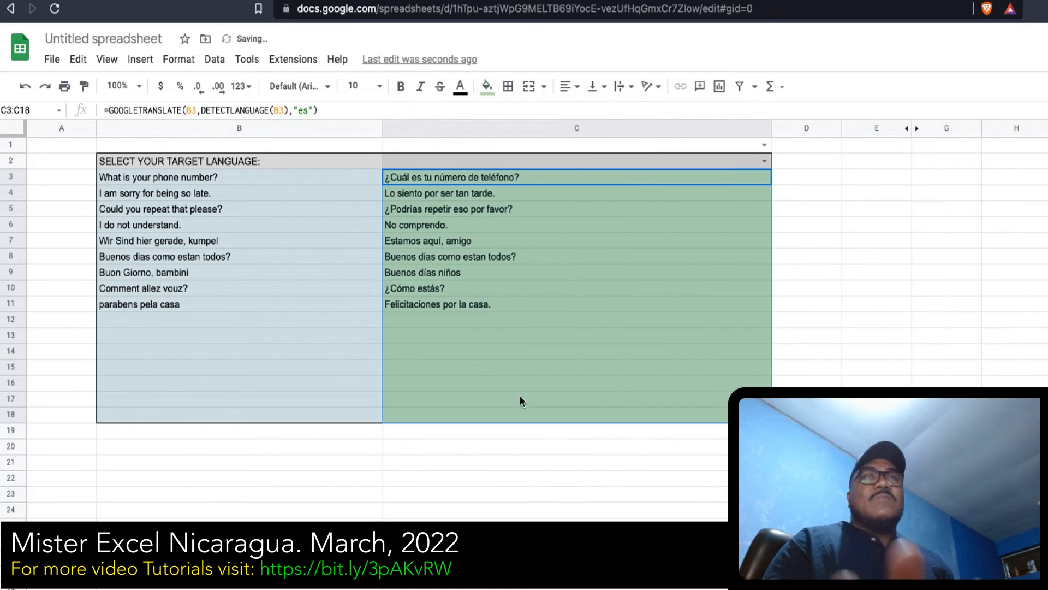
{"action": "left_click", "coordinate": [482, 367]}
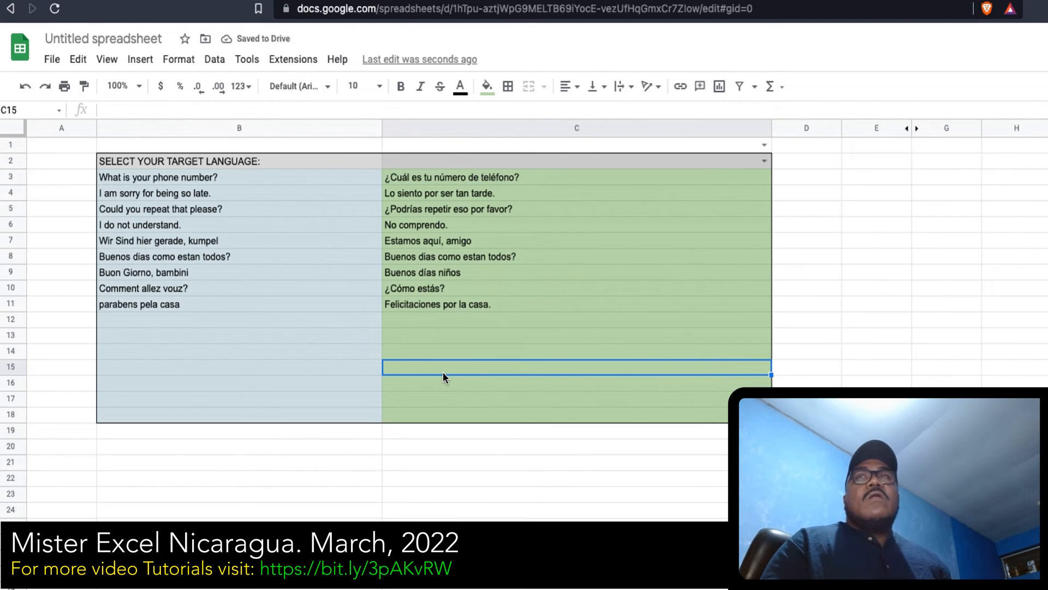
Step: Choose es as the target language in the C2 dropdown
{"action": "left_click", "coordinate": [764, 160]}
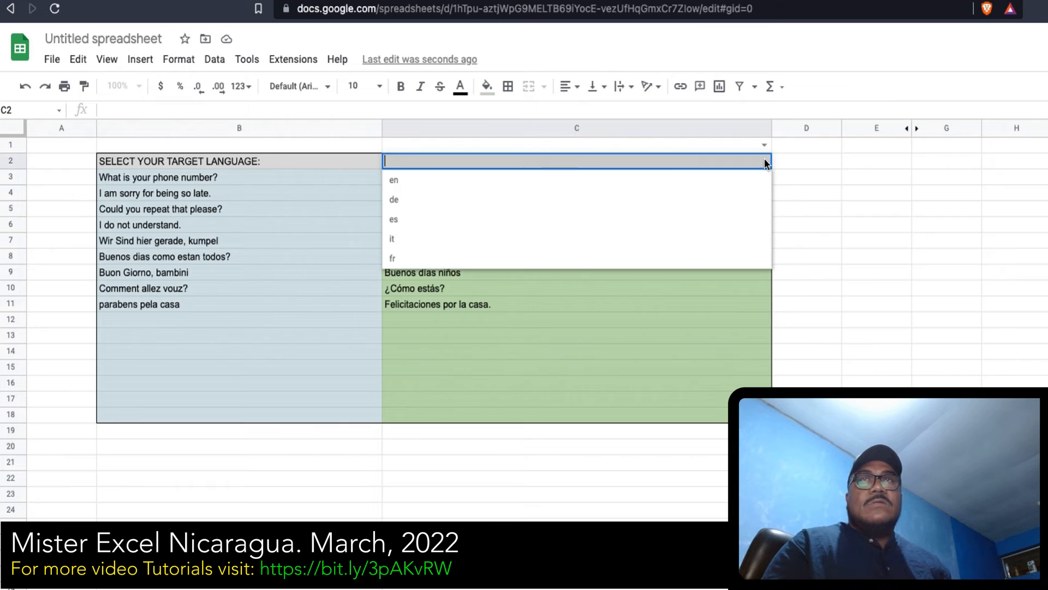
{"action": "left_click", "coordinate": [429, 220]}
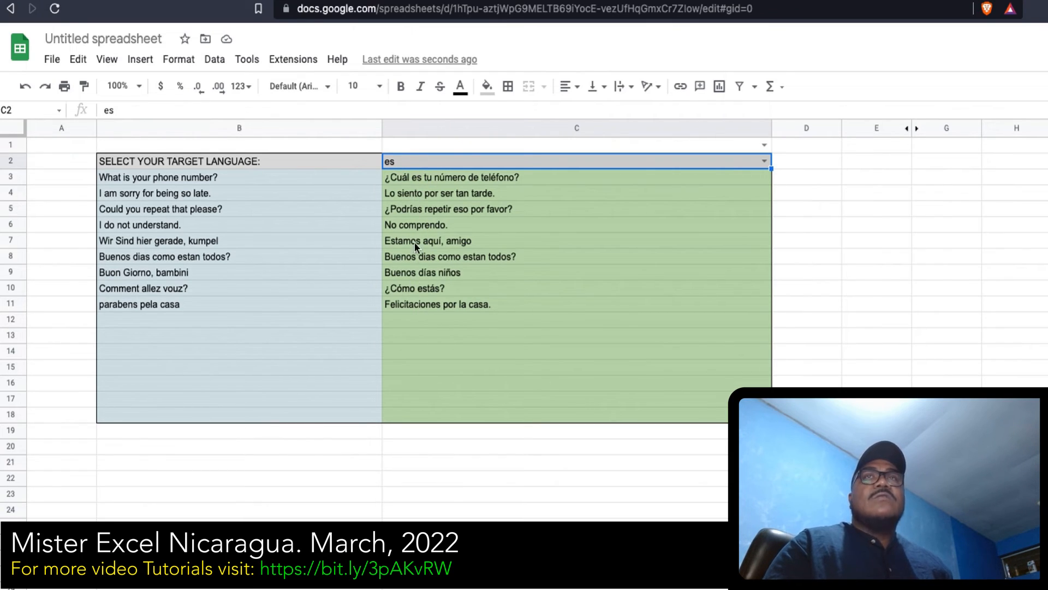
Step: Replace the fixed "es" language argument in the C3 translation formula with a reference to cell C2
{"action": "left_click", "coordinate": [418, 174]}
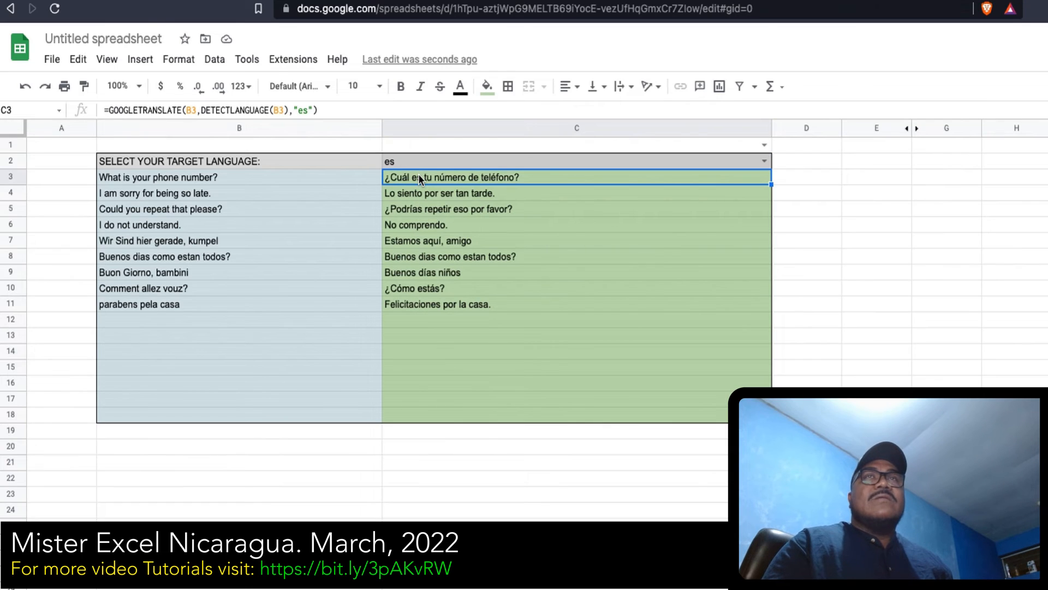
{"action": "left_click", "coordinate": [309, 111]}
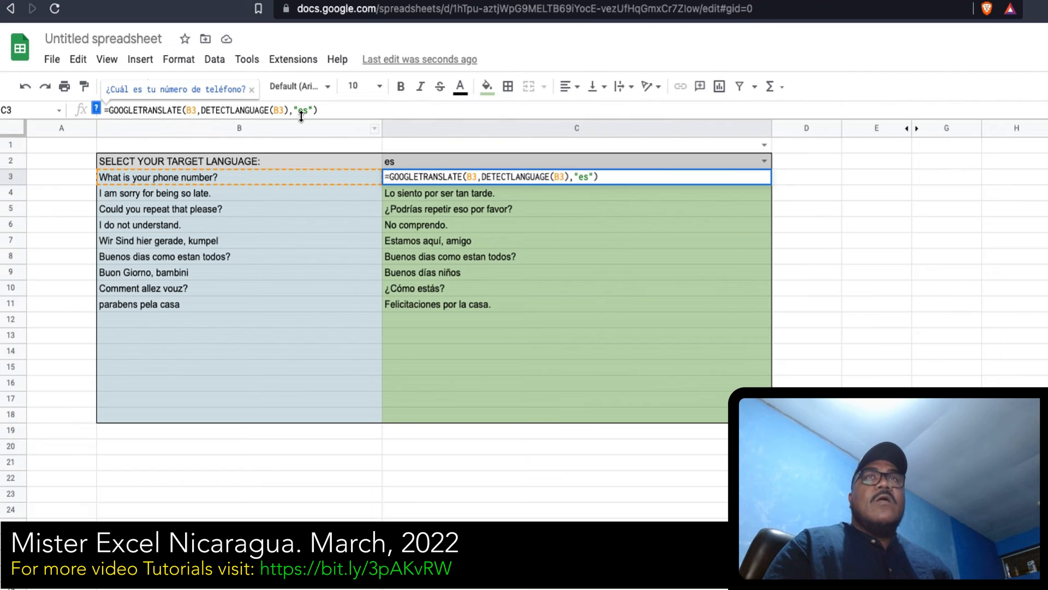
{"action": "left_click_drag", "start_coordinate": [293, 110], "coordinate": [313, 110]}
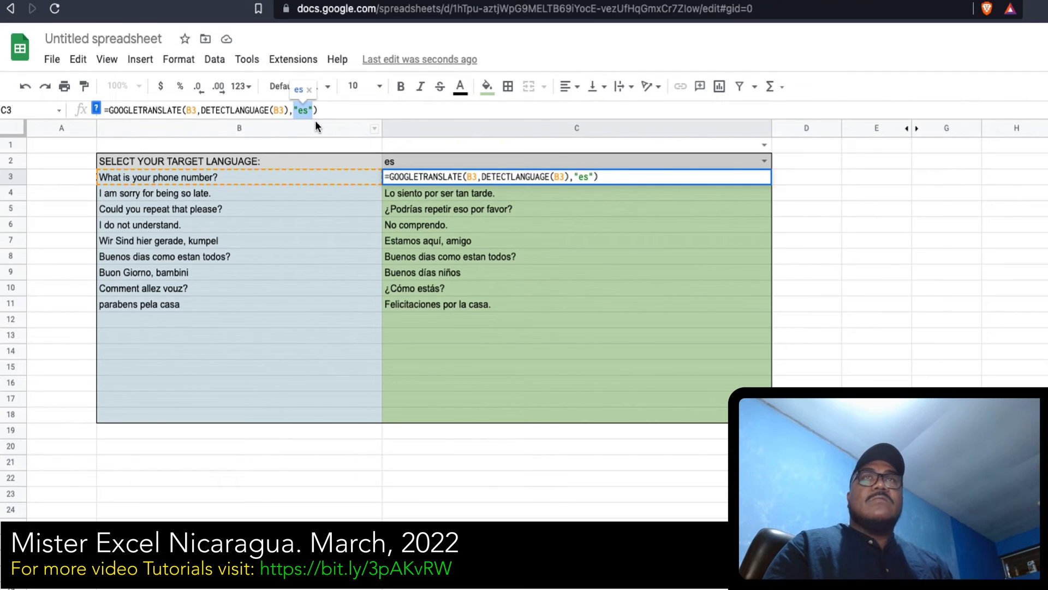
{"action": "key", "text": "BackSpace"}
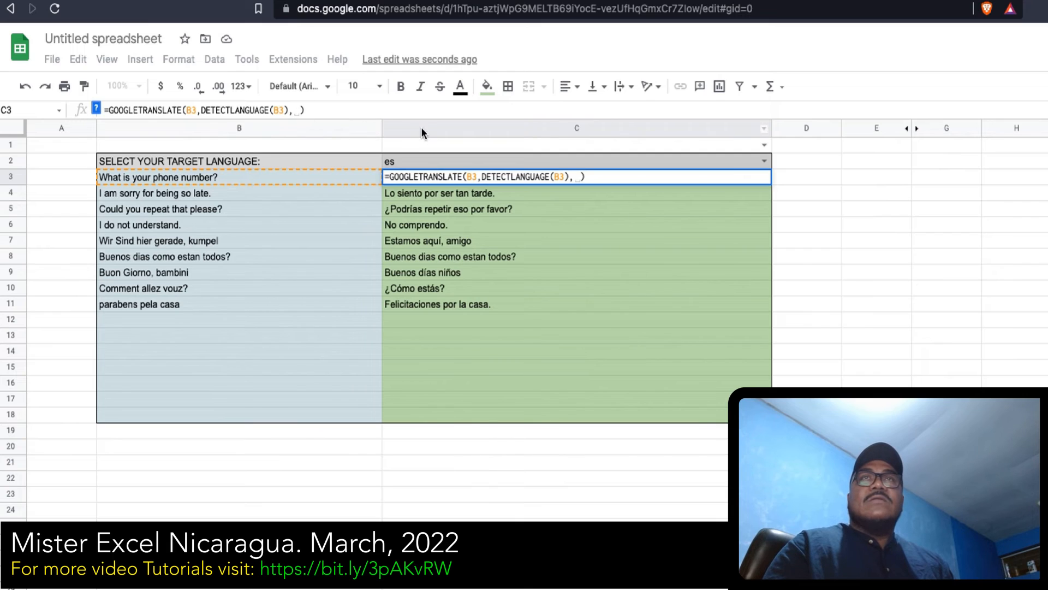
{"action": "left_click", "coordinate": [510, 160]}
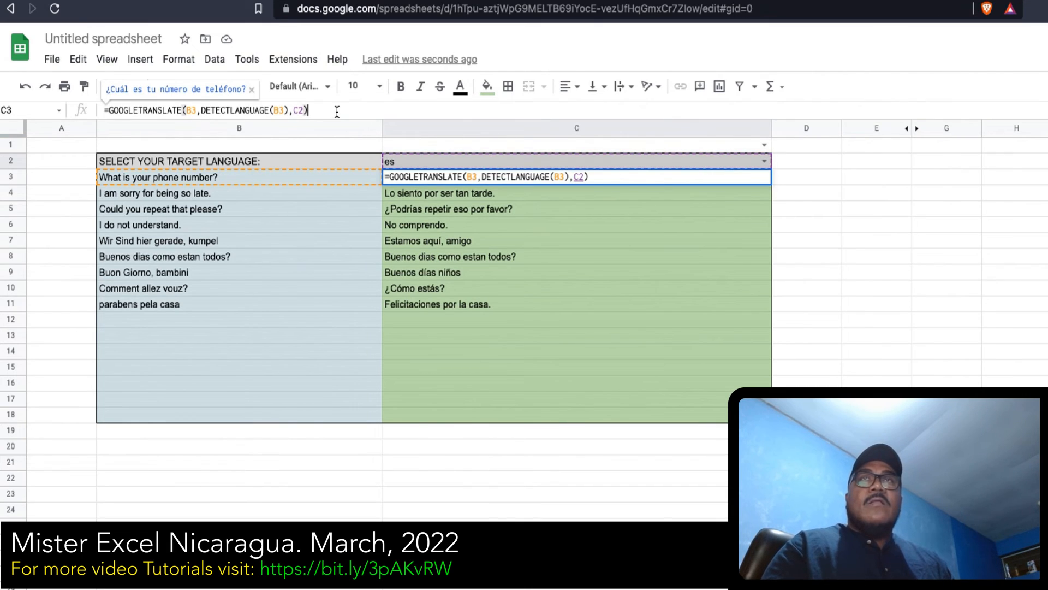
{"action": "key", "text": "Return"}
Step: Copy the C3 translation formula down through C18 and inspect the copied formula in C4
{"action": "left_click", "coordinate": [505, 178]}
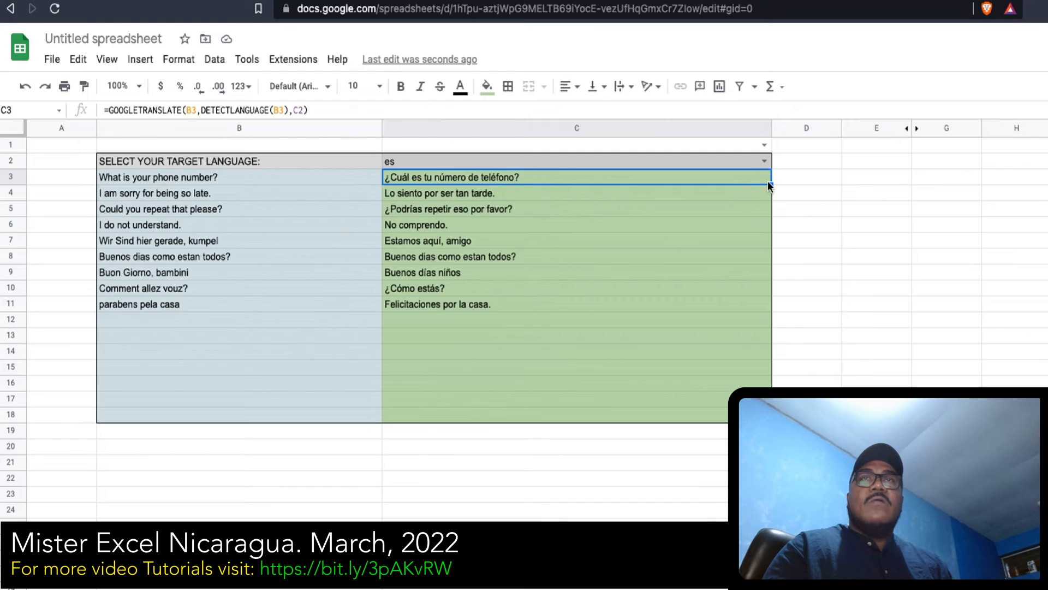
{"action": "left_click_drag", "start_coordinate": [770, 183], "coordinate": [769, 417]}
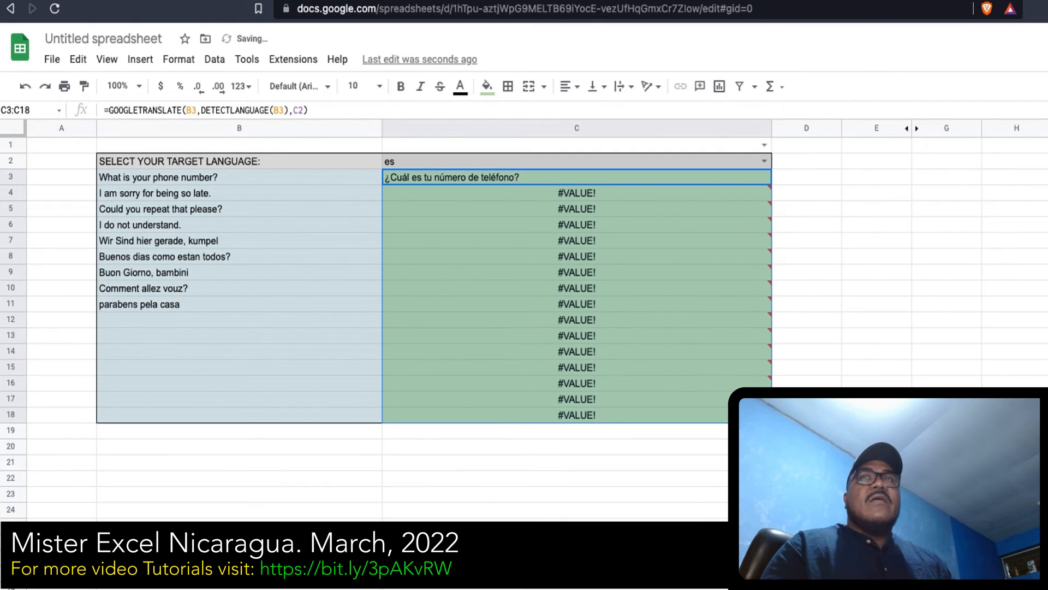
{"action": "left_click", "coordinate": [573, 196]}
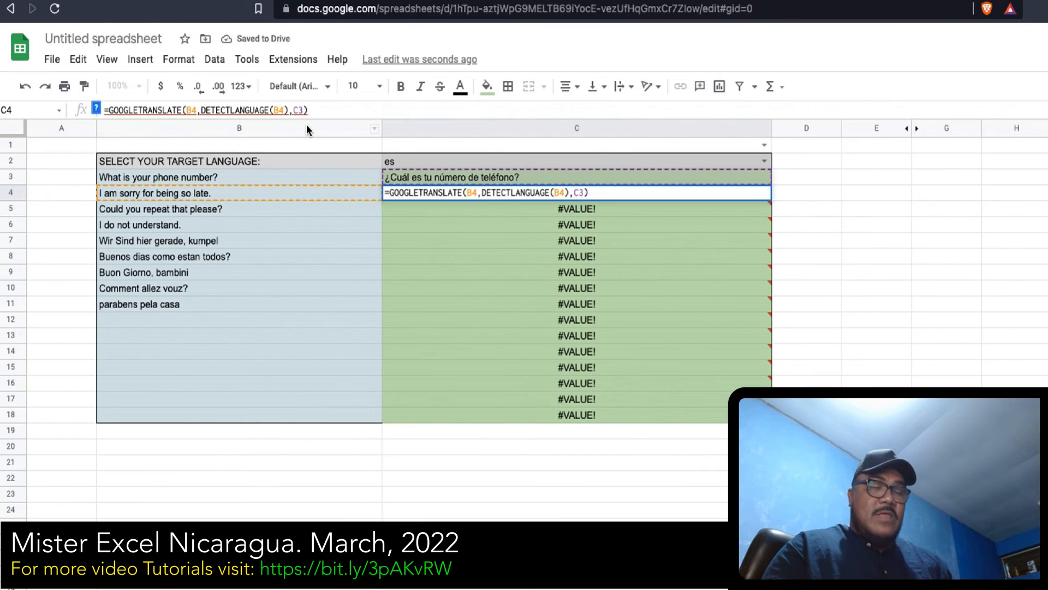
{"action": "key", "text": "Return"}
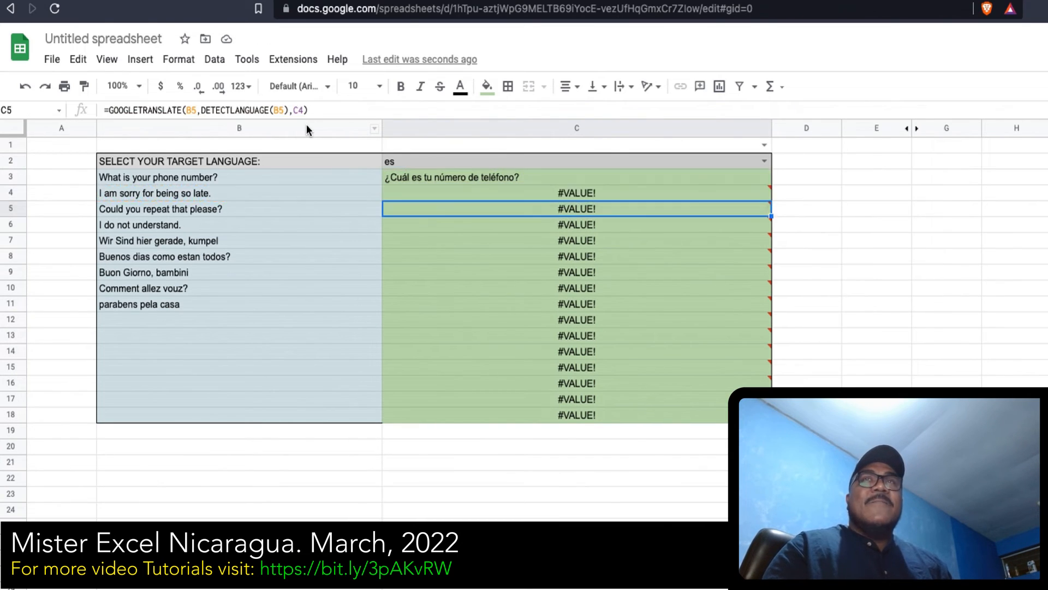
Step: Make the target language reference in the C3 formula absolute as $C$2
{"action": "left_click", "coordinate": [470, 177]}
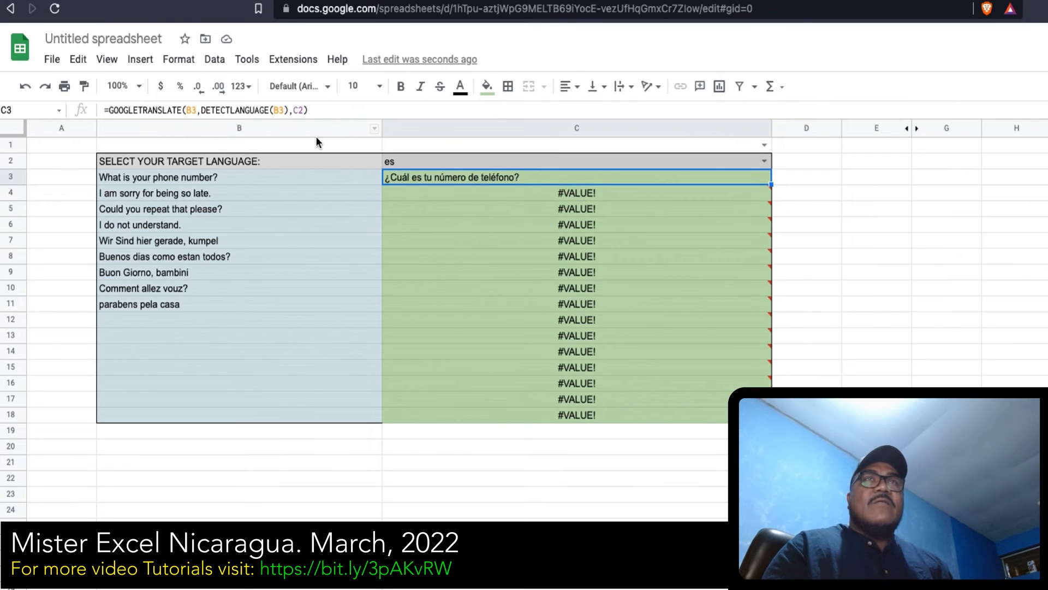
{"action": "left_click", "coordinate": [297, 109]}
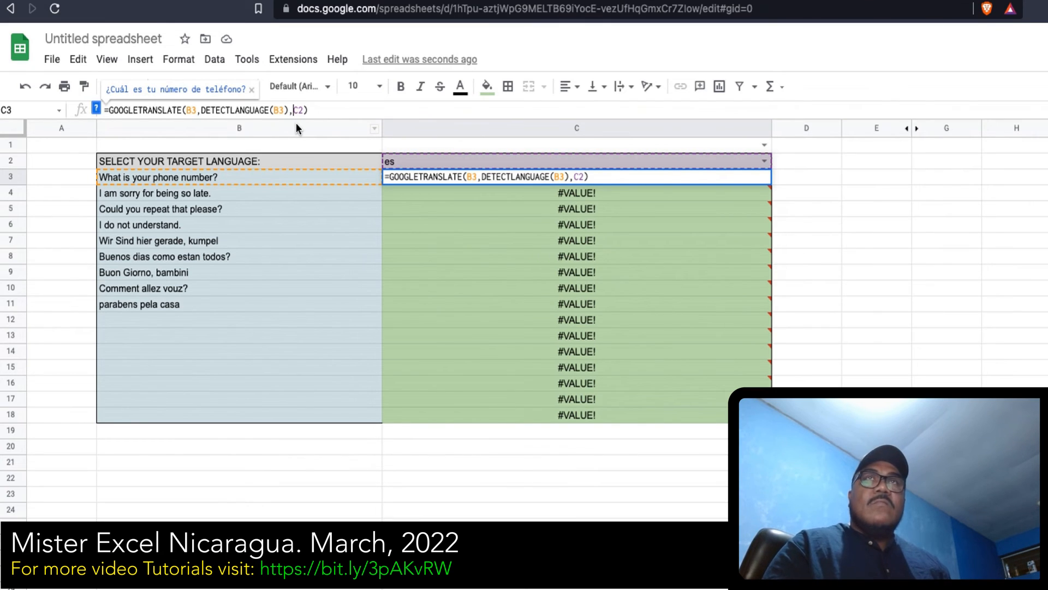
{"action": "type", "text": "$C"}
{"action": "type", "text": "$"}
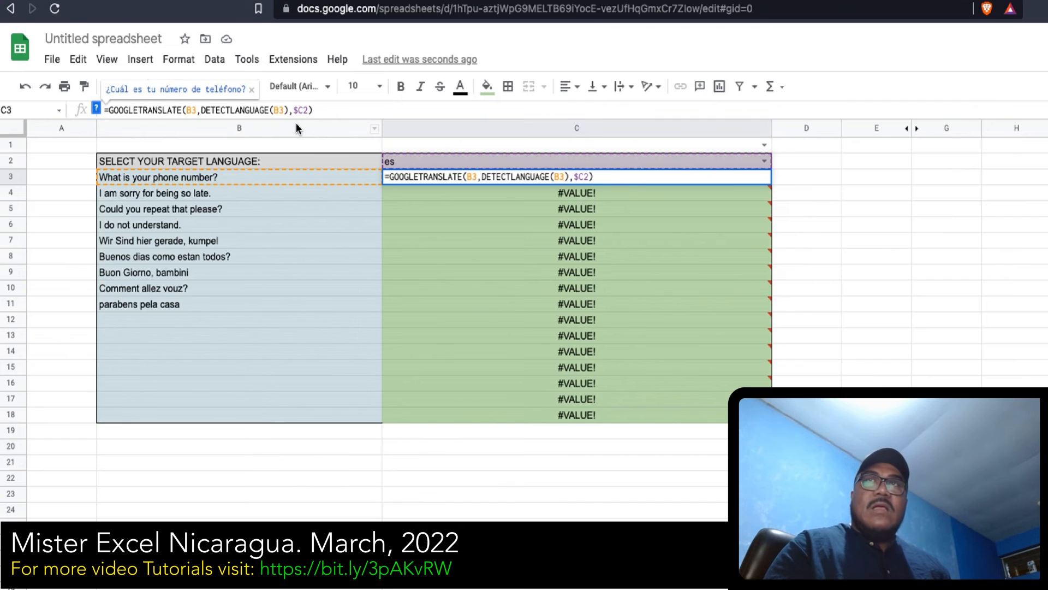
{"action": "key", "text": "Return"}
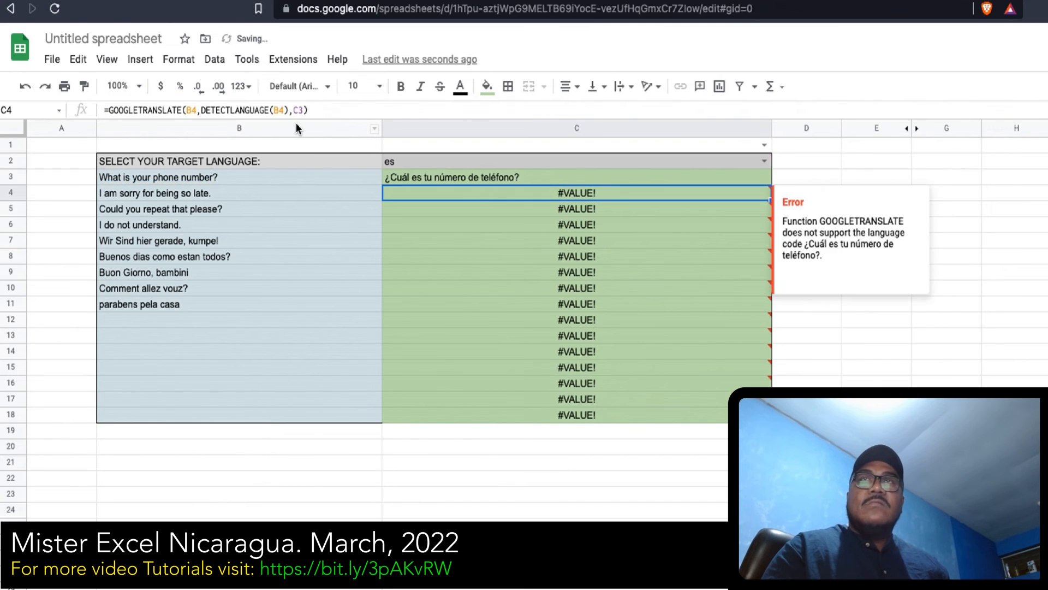
Step: Fill C4:C18 with the C3 formula using the $C$2 reference and check the formula in C12
{"action": "left_click", "coordinate": [554, 179]}
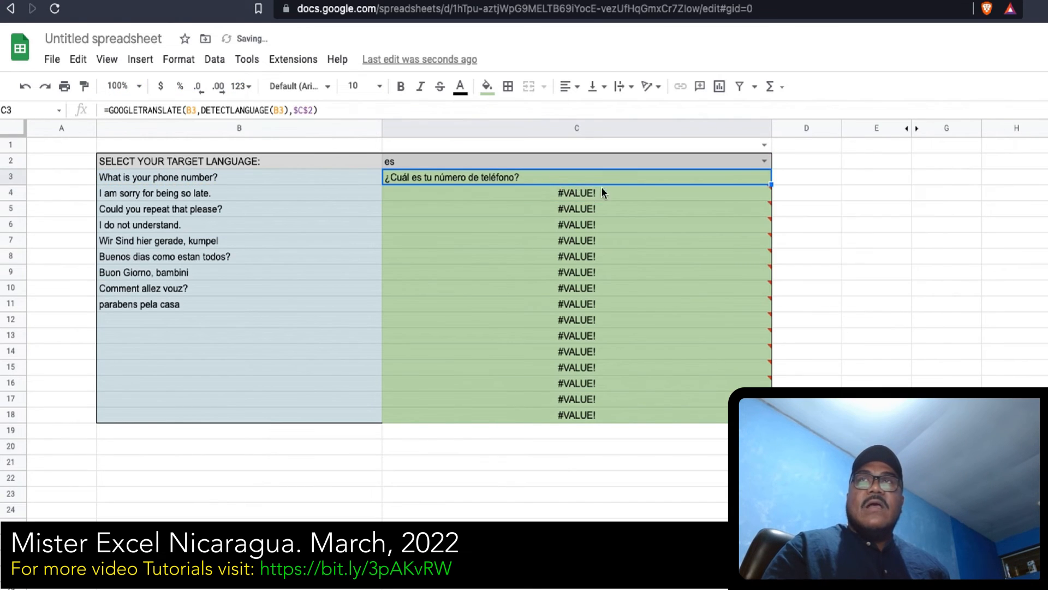
{"action": "left_click_drag", "start_coordinate": [772, 183], "coordinate": [751, 415]}
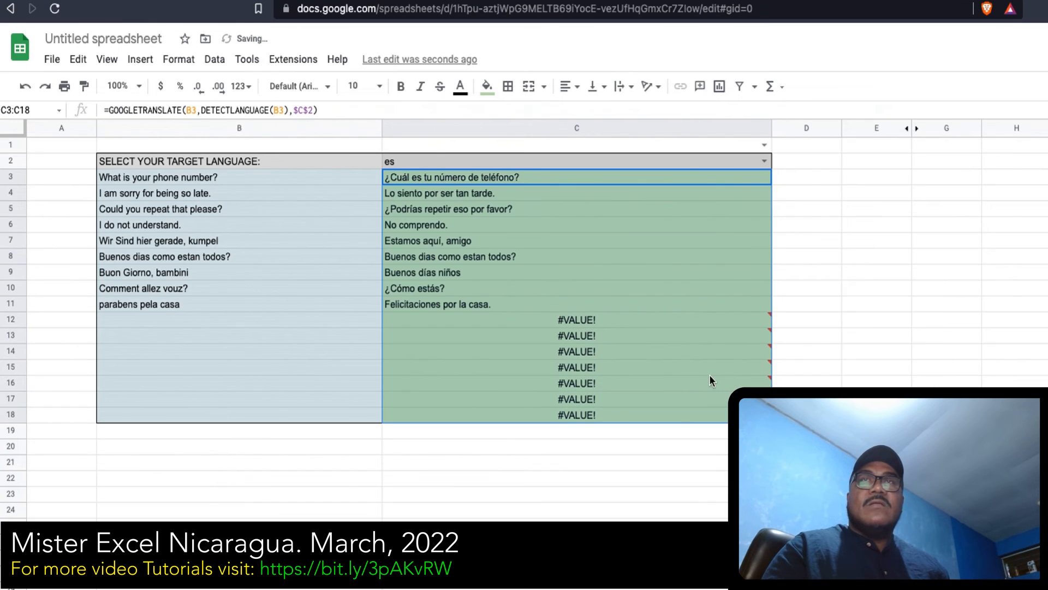
{"action": "mouse_move", "coordinate": [578, 317]}
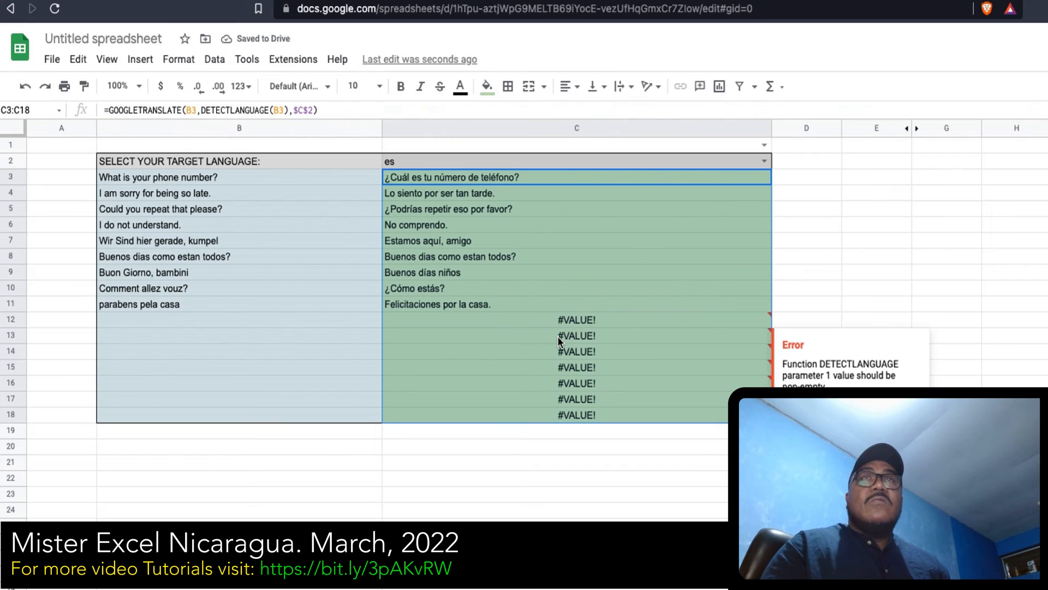
{"action": "left_click", "coordinate": [565, 322]}
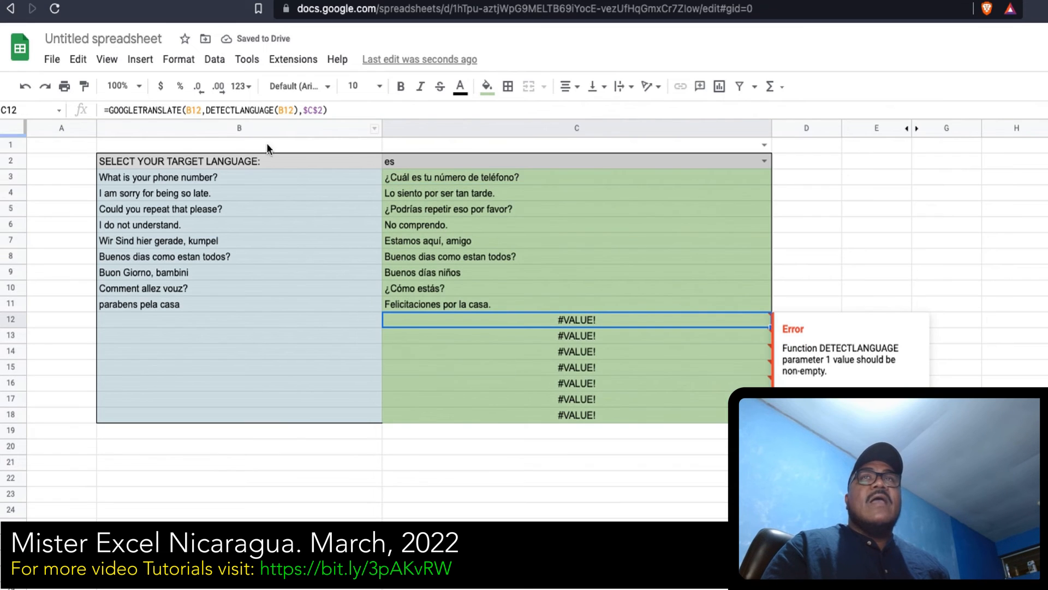
Step: Wrap the C3 translation formula in IFERROR with "--" as the value returned on error
{"action": "left_click", "coordinate": [467, 178]}
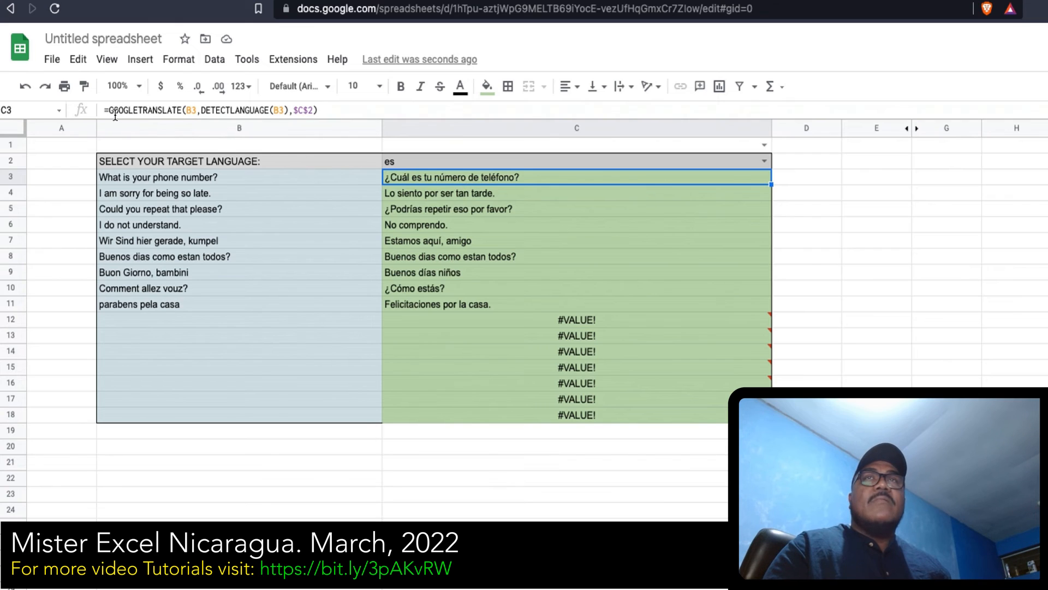
{"action": "left_click", "coordinate": [454, 191]}
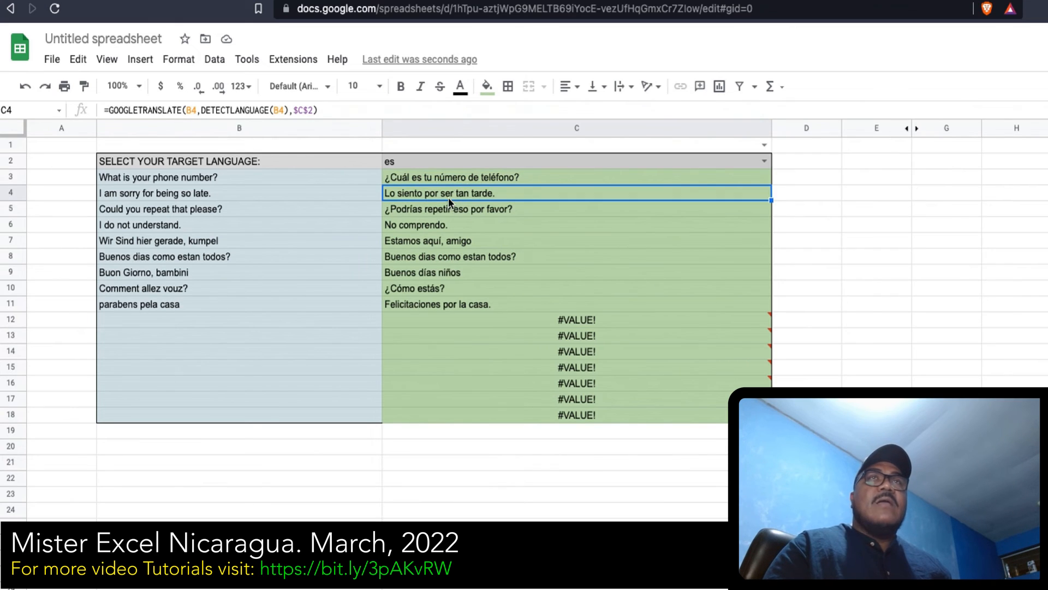
{"action": "left_click", "coordinate": [447, 180]}
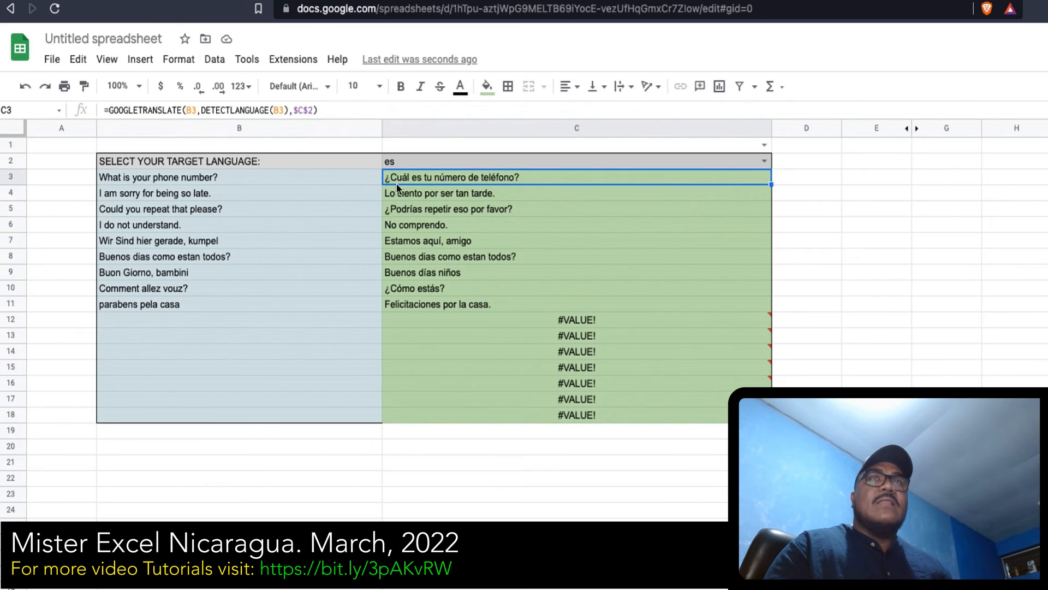
{"action": "left_click", "coordinate": [117, 109]}
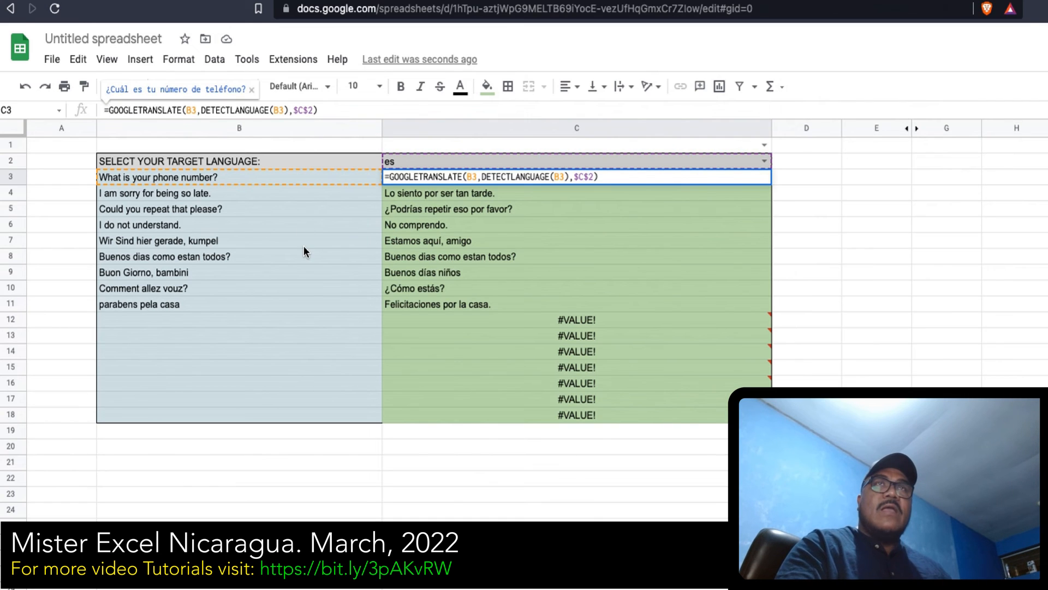
{"action": "type", "text": "IFER"}
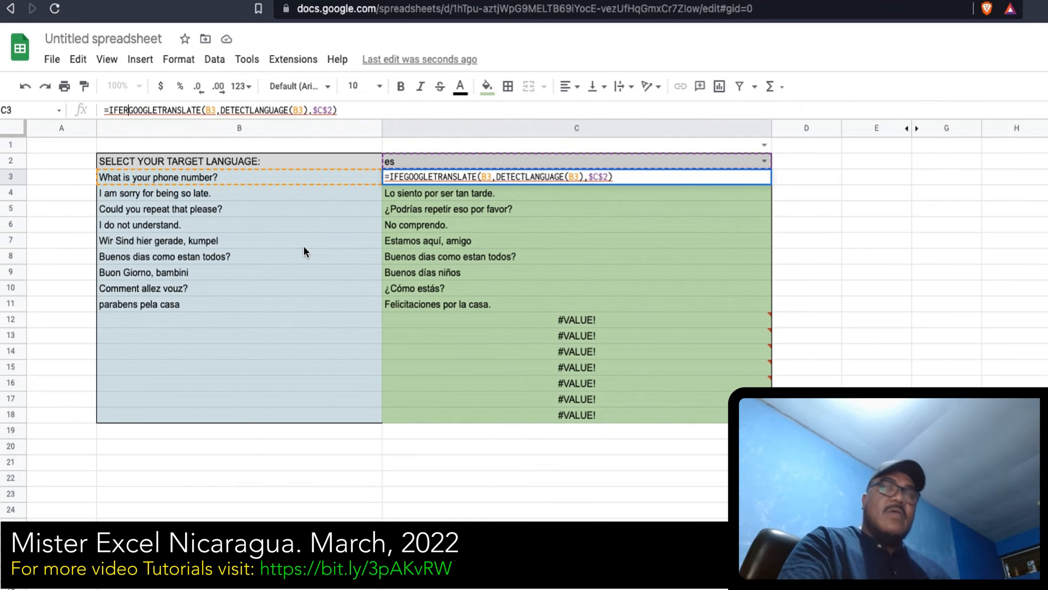
{"action": "type", "text": "ROR("}
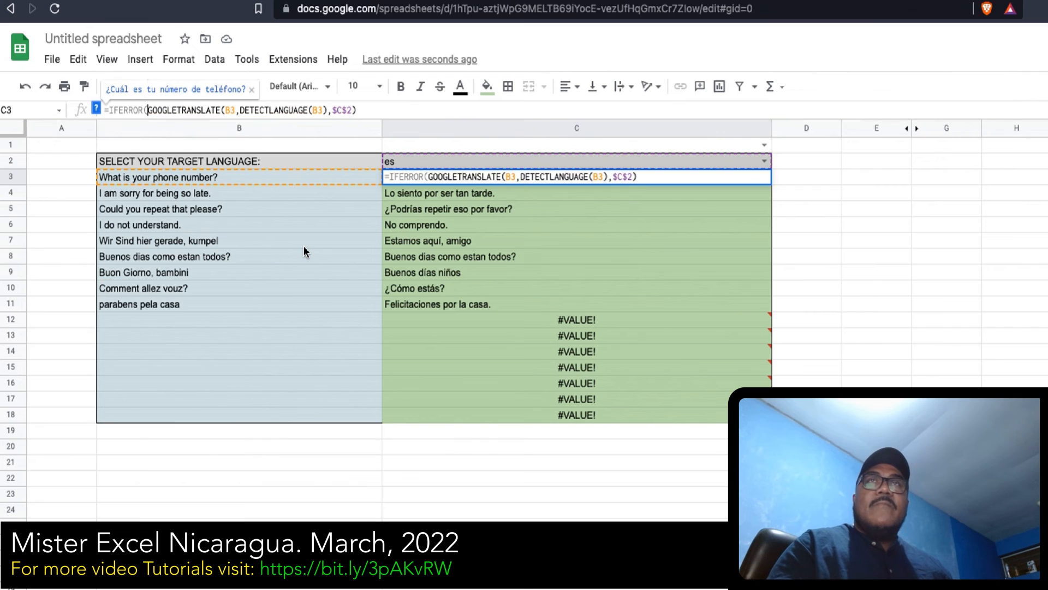
{"action": "left_click", "coordinate": [362, 110]}
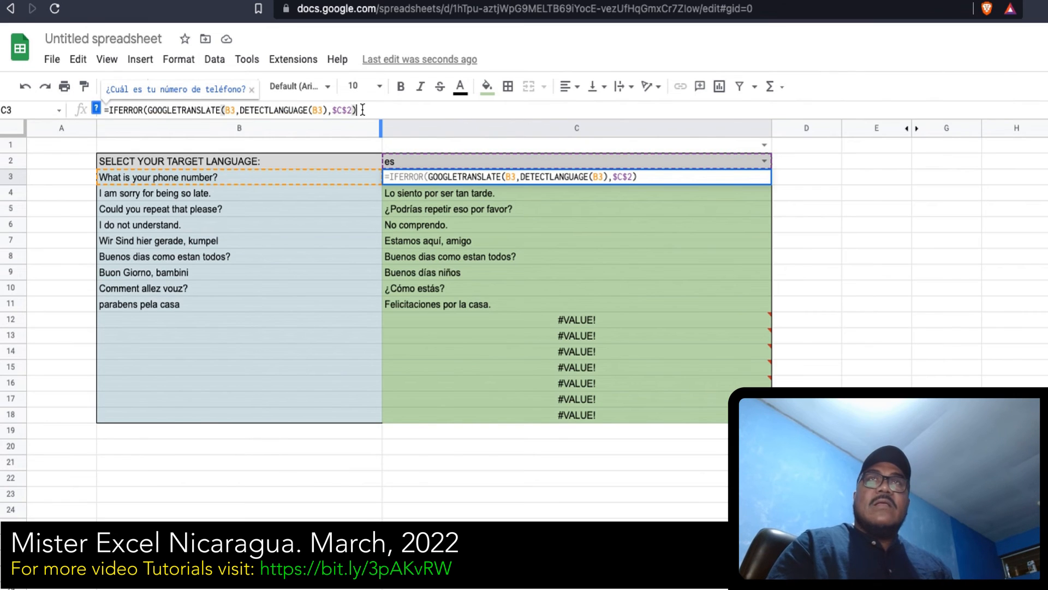
{"action": "type", "text": ","}
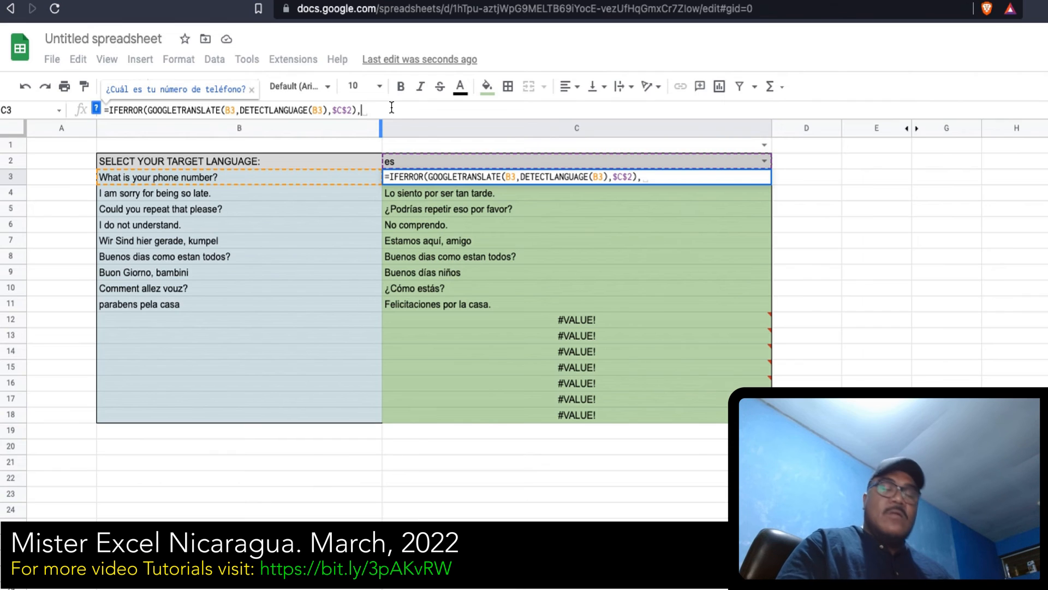
{"action": "type", "text": "\"\""}
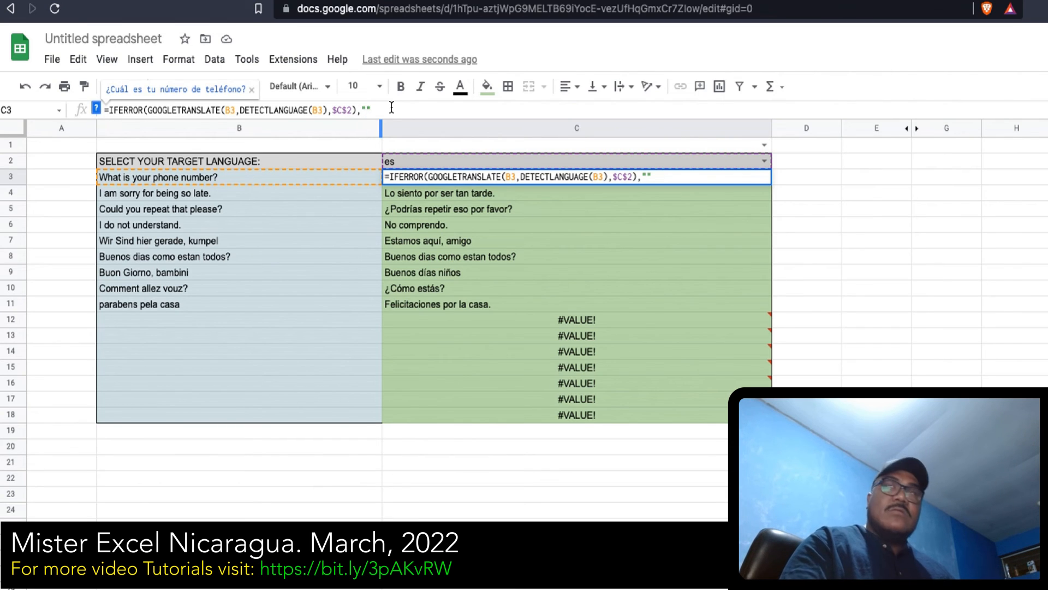
{"action": "type", "text": "--"}
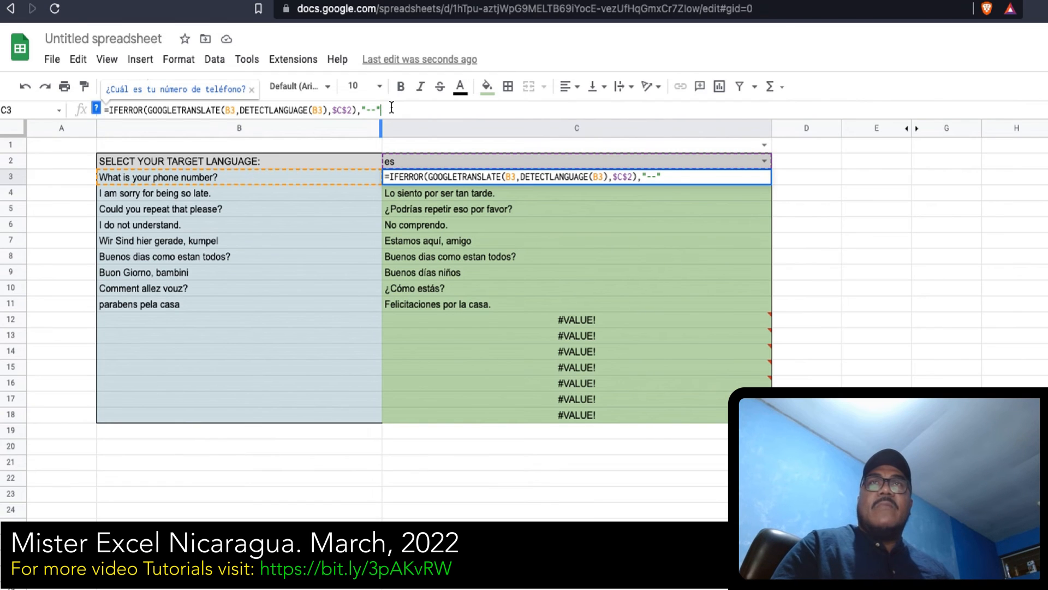
{"action": "type", "text": ")"}
{"action": "key", "text": "Return"}
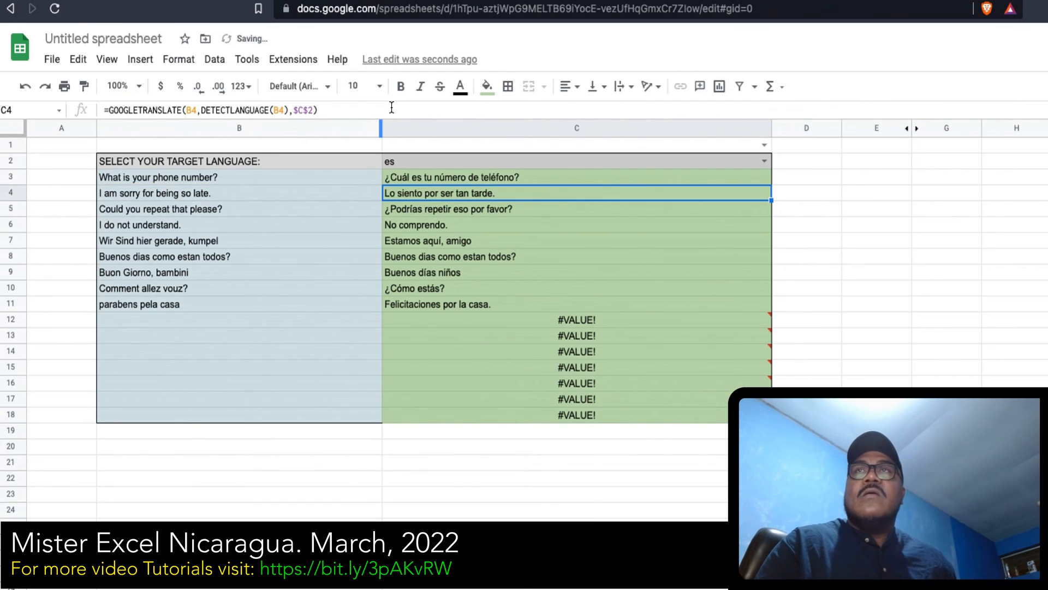
Step: Extend the IFERROR translation formula from C3 down through C18 and check the copy in C12
{"action": "left_click", "coordinate": [666, 175]}
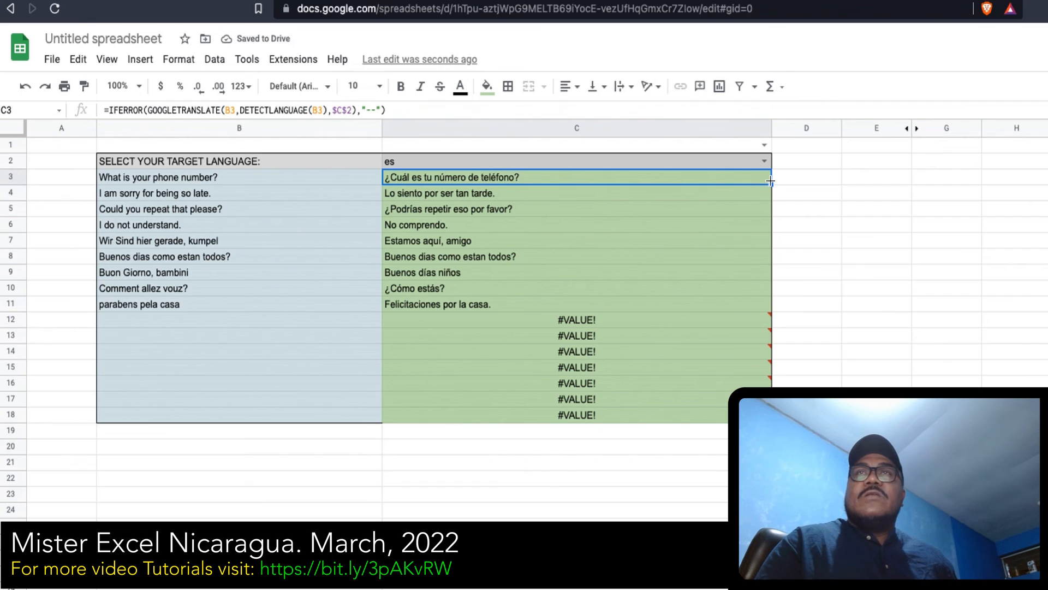
{"action": "left_click_drag", "start_coordinate": [771, 182], "coordinate": [764, 416]}
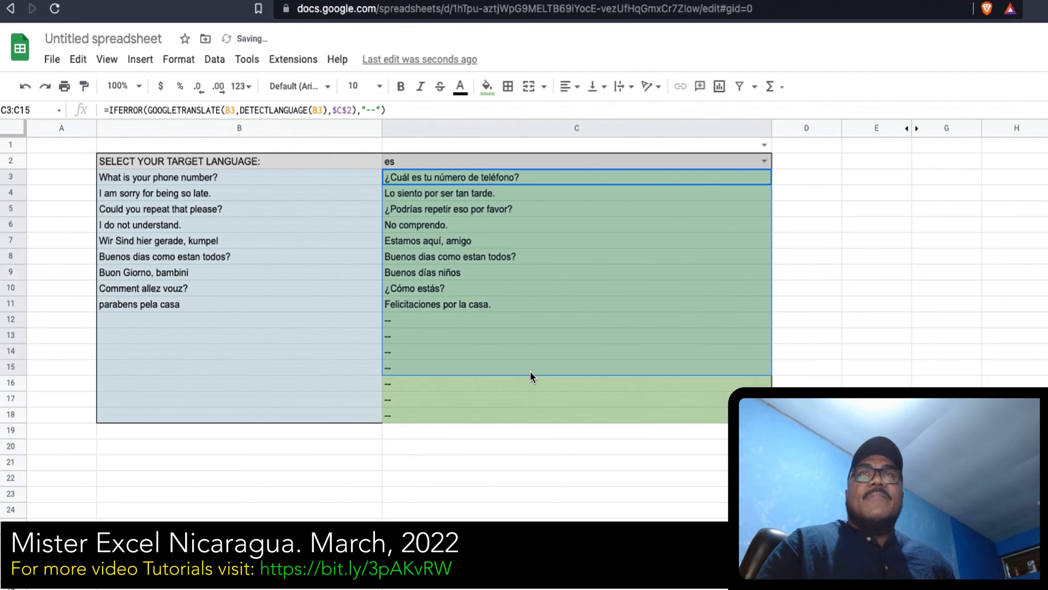
{"action": "left_click", "coordinate": [530, 370]}
{"action": "left_click", "coordinate": [552, 322]}
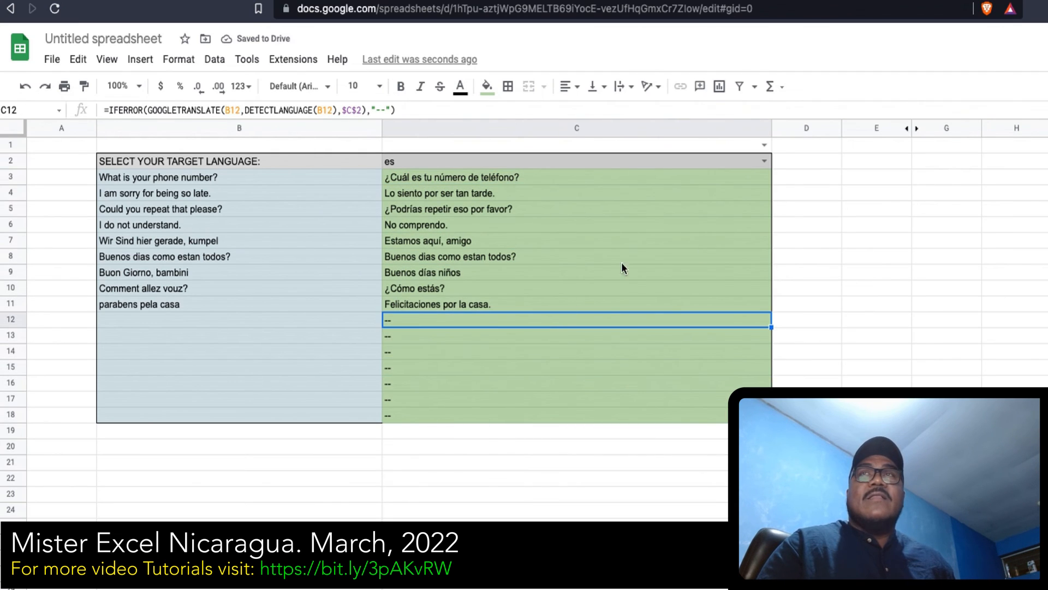
Step: Test the C2 dropdown with de as the target language, and leave it set to fr
{"action": "left_click", "coordinate": [763, 160]}
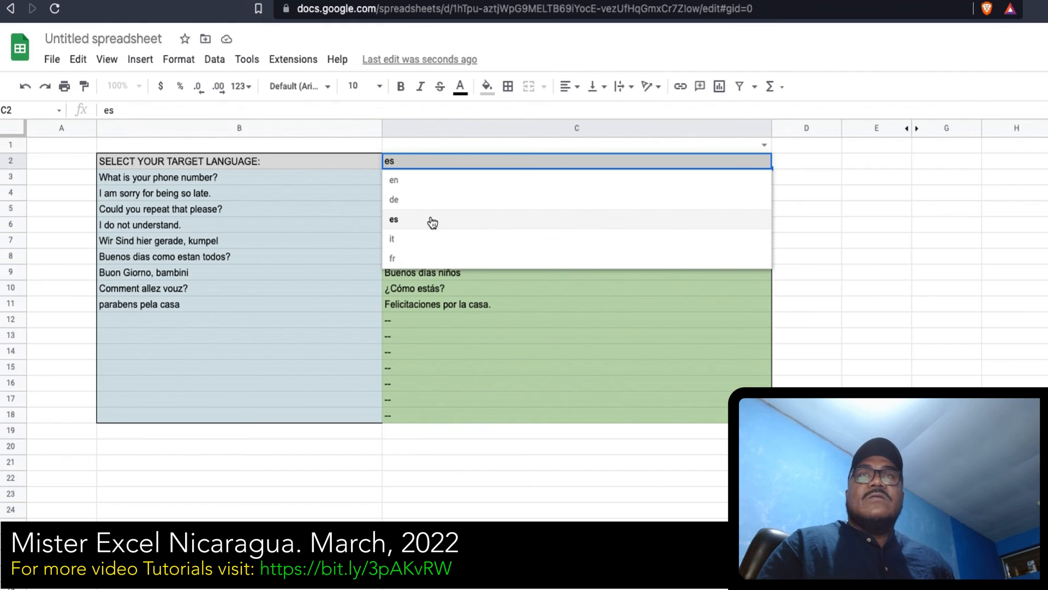
{"action": "left_click", "coordinate": [421, 200]}
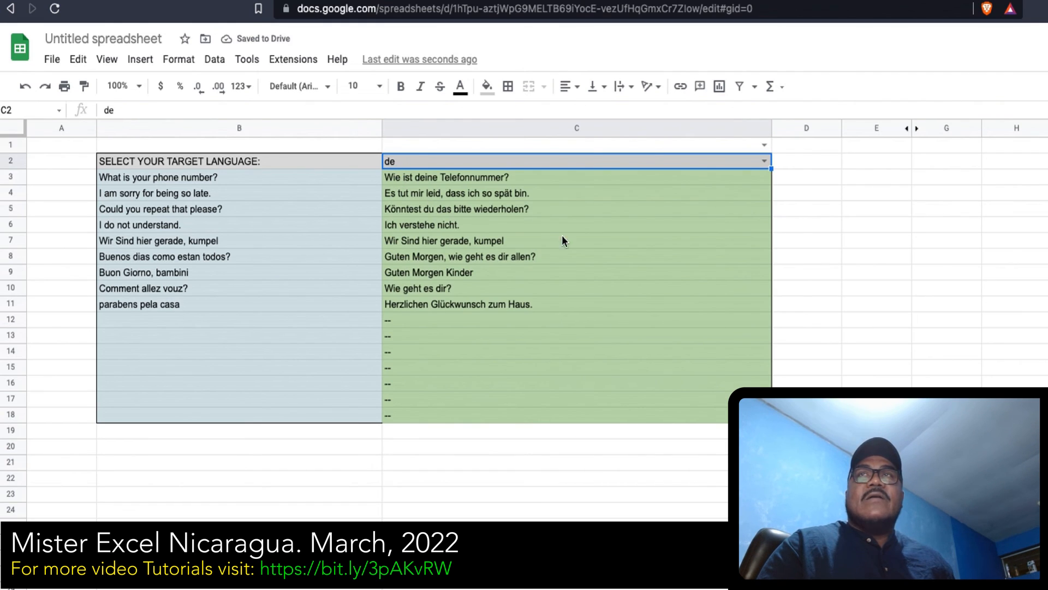
{"action": "left_click", "coordinate": [763, 159]}
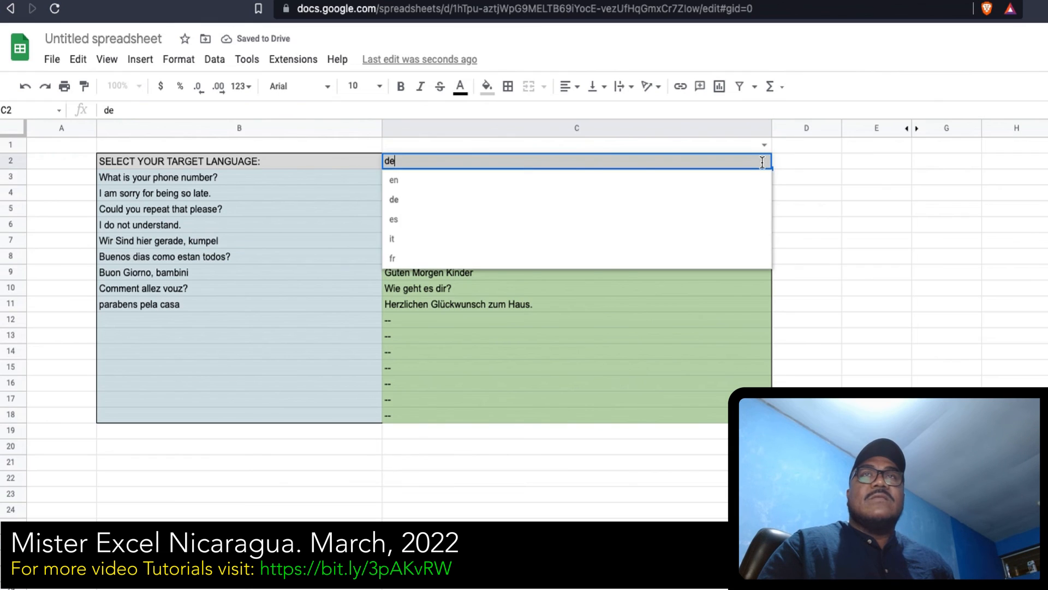
{"action": "left_click", "coordinate": [496, 262]}
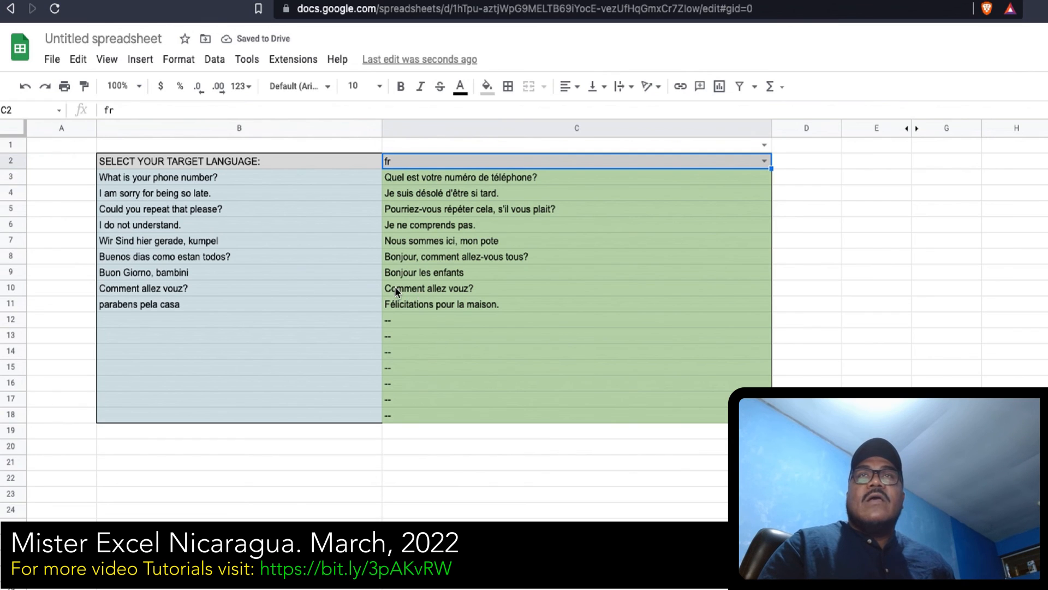
Step: Switch the target language in the C2 dropdown to it
{"action": "left_click", "coordinate": [767, 161]}
{"action": "left_click", "coordinate": [411, 240]}
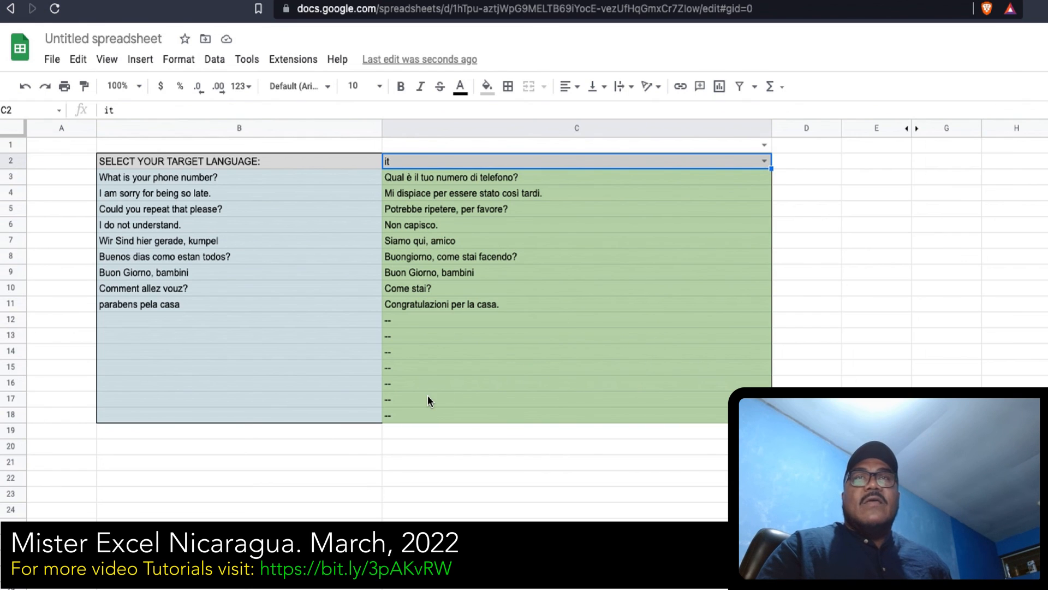
{"action": "left_click", "coordinate": [275, 463]}
Step: Replace the existing cell colours across A1:J37 with a white fill
{"action": "left_click", "coordinate": [59, 145]}
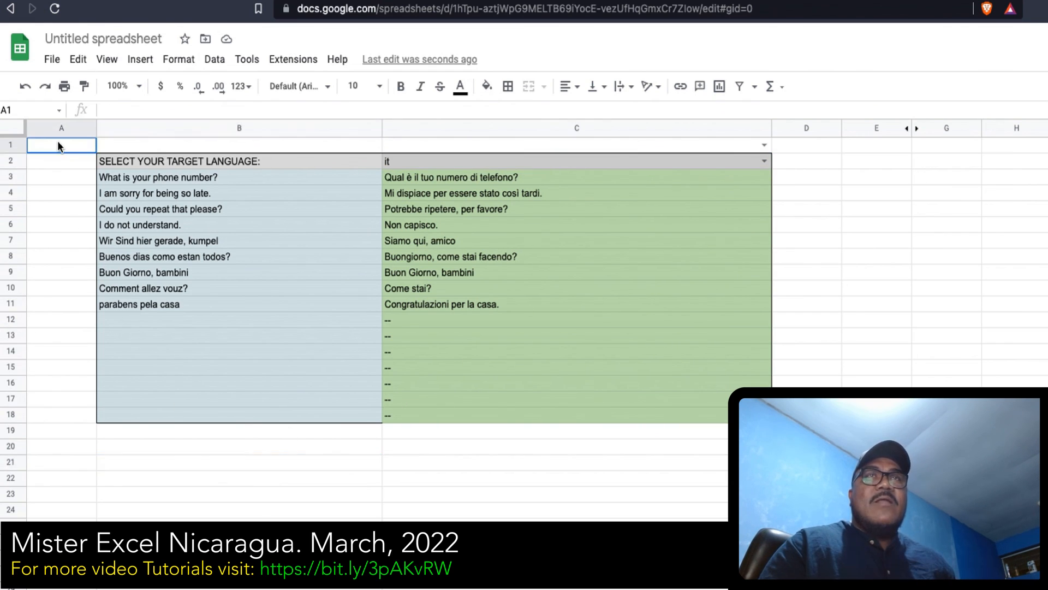
{"action": "mouse_move", "coordinate": [58, 141]}
{"action": "left_mouse_down"}
{"action": "mouse_move", "coordinate": [136, 446]}
{"action": "mouse_move", "coordinate": [955, 563]}
{"action": "mouse_move", "coordinate": [1043, 565]}
{"action": "left_mouse_up"}
{"action": "scroll", "coordinate": [493, 404], "scroll_direction": "up", "scroll_amount": 3}
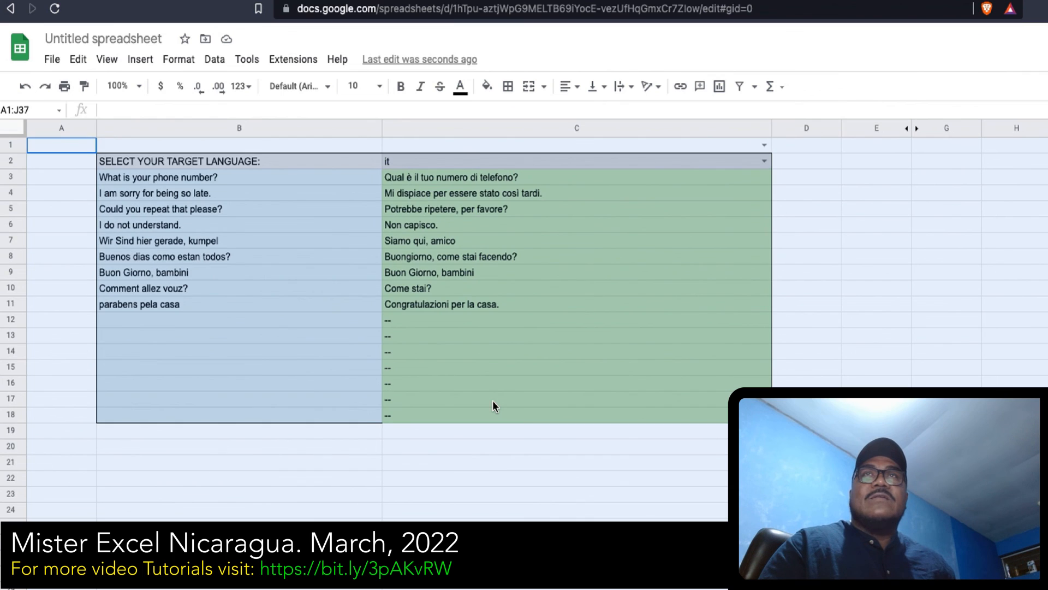
{"action": "left_click", "coordinate": [487, 86]}
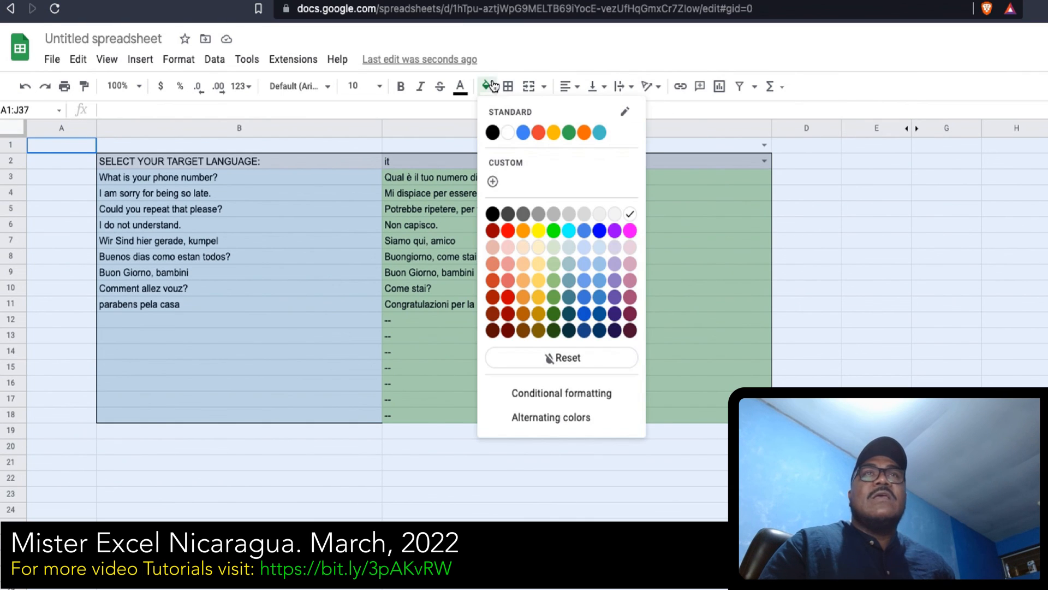
{"action": "left_click", "coordinate": [508, 133]}
Step: Apply an outer border around the translation table B2:C18
{"action": "left_click_drag", "start_coordinate": [113, 158], "coordinate": [539, 413]}
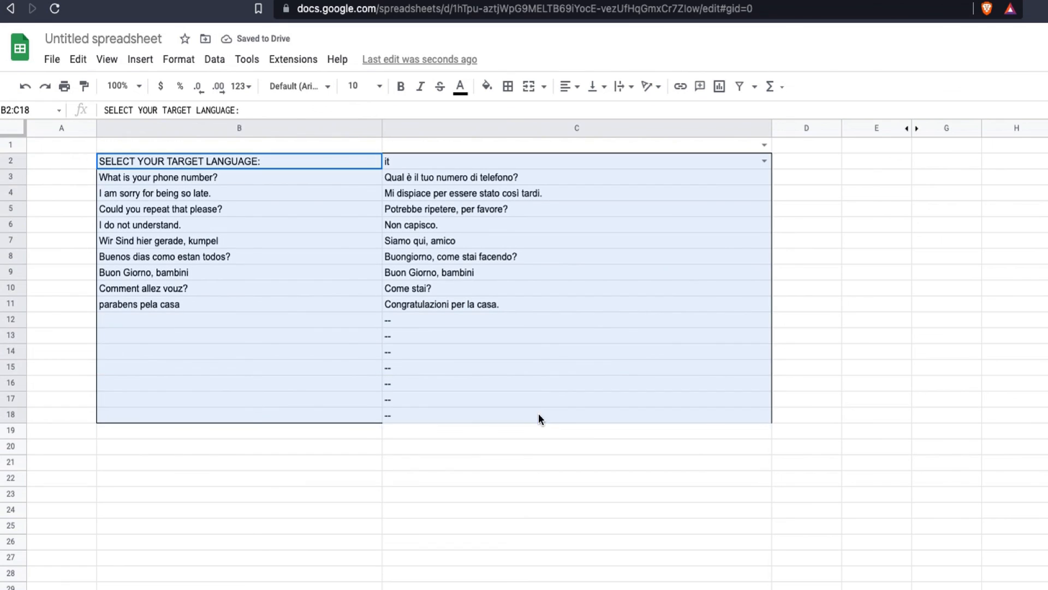
{"action": "left_click", "coordinate": [508, 86]}
{"action": "left_click", "coordinate": [589, 116]}
{"action": "left_click", "coordinate": [234, 304]}
Step: Fill the phrase cells B3:B18 with light green and the translation cells C3:C18 with light blue
{"action": "left_click_drag", "start_coordinate": [116, 175], "coordinate": [155, 415]}
{"action": "left_click", "coordinate": [487, 87]}
{"action": "left_click", "coordinate": [555, 265]}
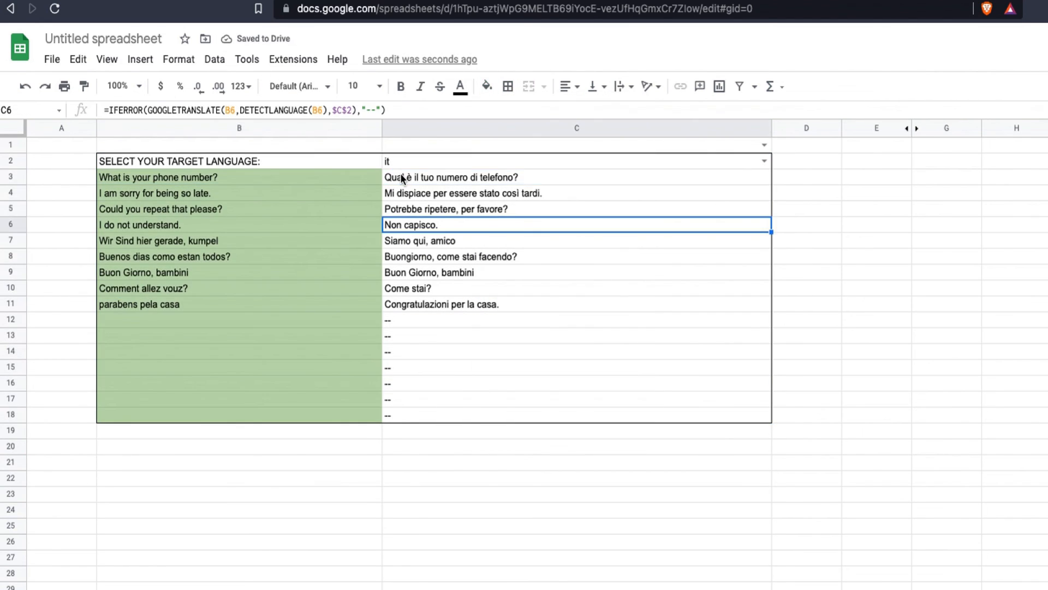
{"action": "left_click_drag", "start_coordinate": [401, 174], "coordinate": [403, 411]}
{"action": "left_click", "coordinate": [487, 85]}
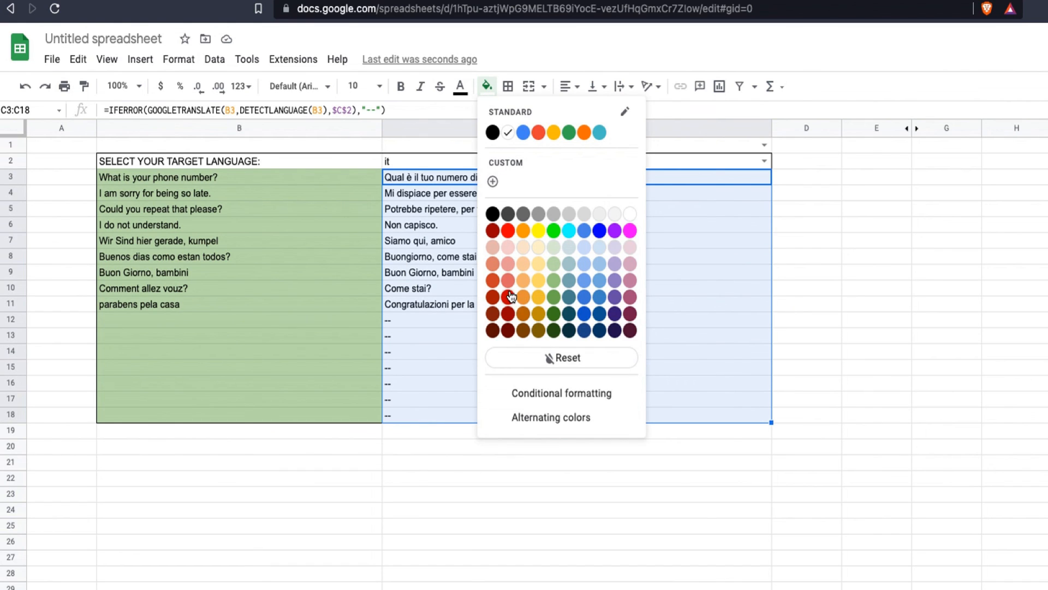
{"action": "left_click", "coordinate": [599, 263]}
Step: Format the header cells B2:C2 with a black fill and bold yellow text, and change their horizontal alignment
{"action": "left_click_drag", "start_coordinate": [262, 162], "coordinate": [456, 164]}
{"action": "left_click", "coordinate": [487, 86]}
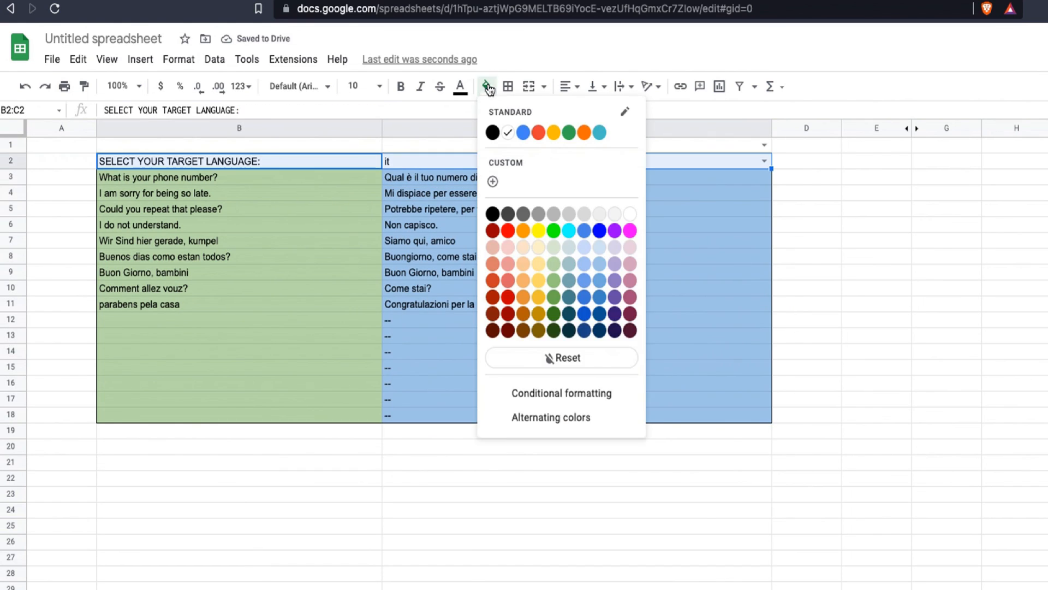
{"action": "left_click", "coordinate": [491, 131]}
{"action": "left_click", "coordinate": [460, 86]}
{"action": "left_click", "coordinate": [499, 244]}
{"action": "left_click", "coordinate": [401, 86]}
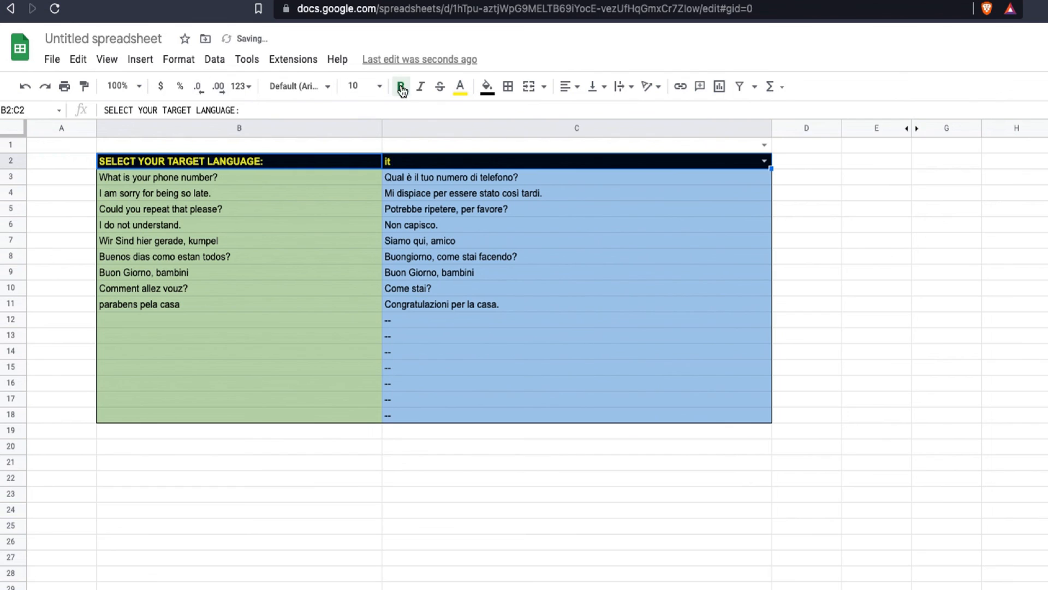
{"action": "left_click", "coordinate": [570, 86]}
{"action": "left_click", "coordinate": [585, 111]}
{"action": "left_click_drag", "start_coordinate": [216, 177], "coordinate": [214, 332]}
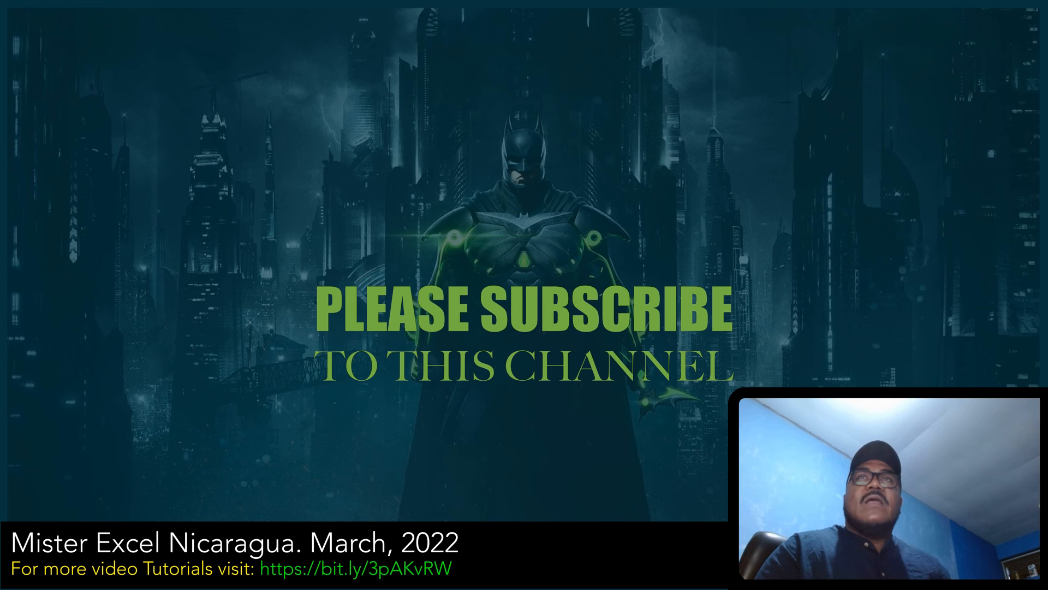